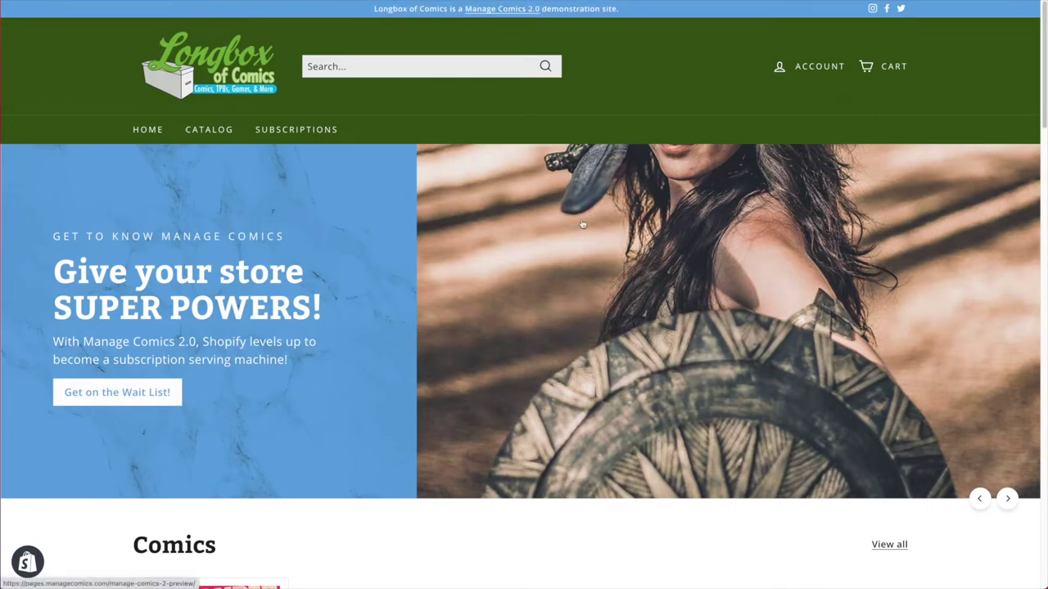
Go to the store's Subscriptions section and open the Boom! Studios catalogue from the publisher list
{"action": "left_click", "coordinate": [358, 176]}
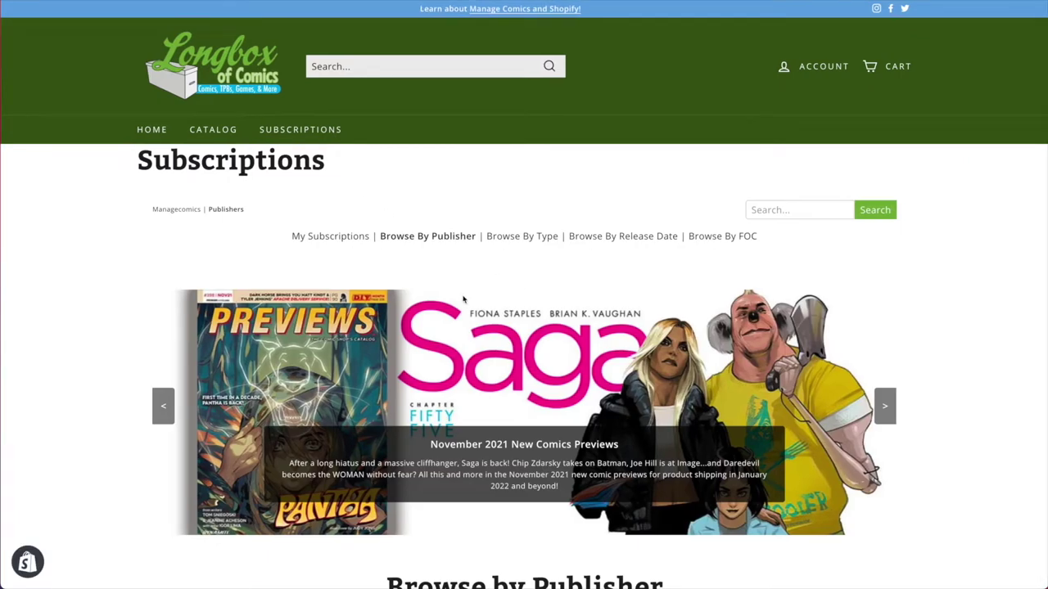
{"action": "scroll", "coordinate": [464, 300], "scroll_direction": "down", "scroll_amount": 4}
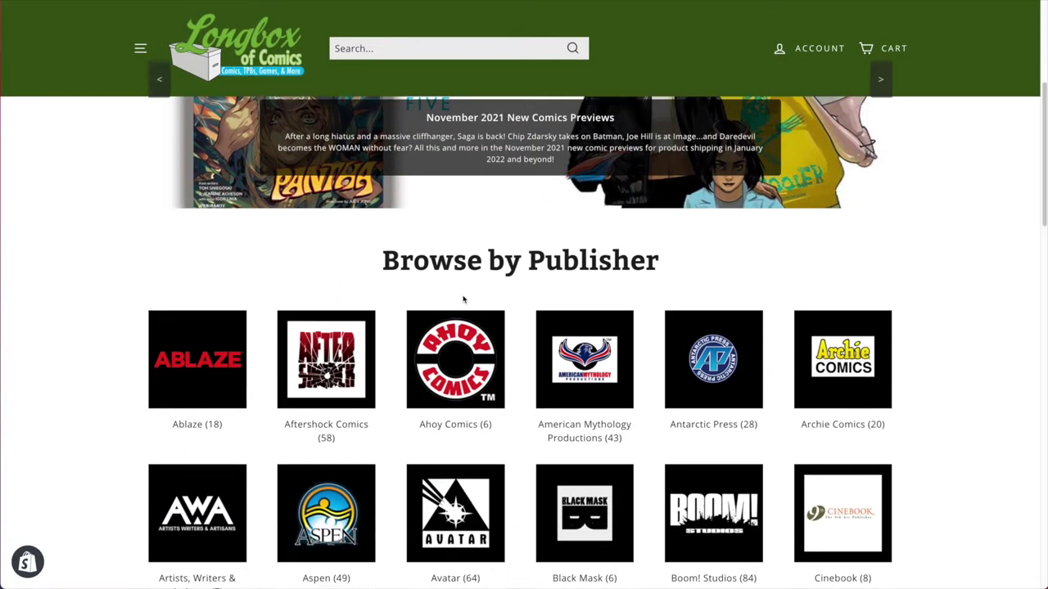
{"action": "scroll", "coordinate": [463, 300], "scroll_direction": "down", "scroll_amount": 4}
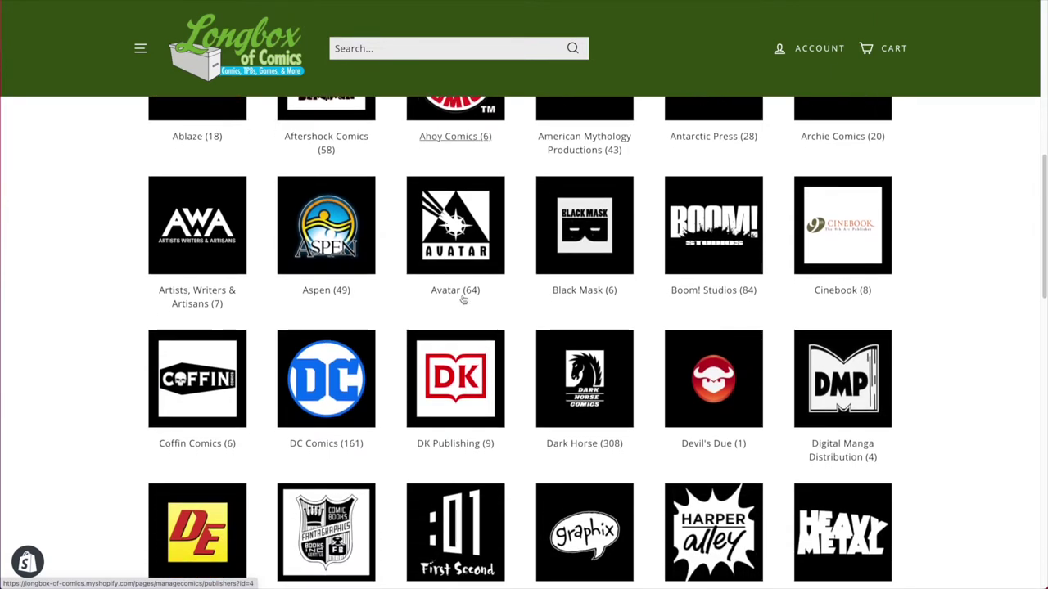
{"action": "scroll", "coordinate": [464, 299], "scroll_direction": "down", "scroll_amount": 1}
{"action": "left_click", "coordinate": [711, 169]}
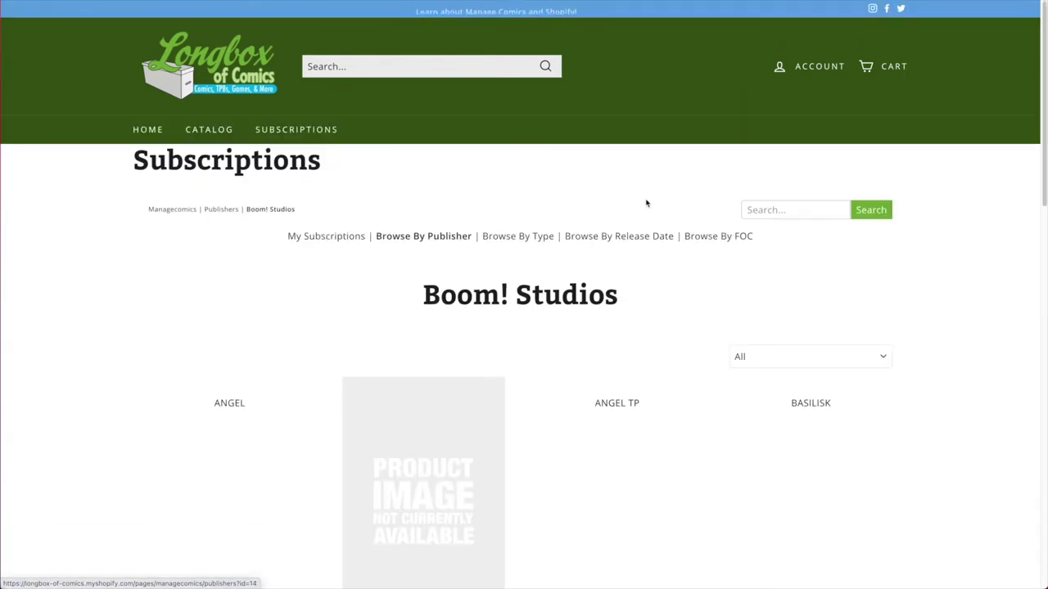
Find the BRZRKR (BERZERKER) series among the Boom! Studios titles and open its page
{"action": "scroll", "coordinate": [701, 303], "scroll_direction": "down", "scroll_amount": 5}
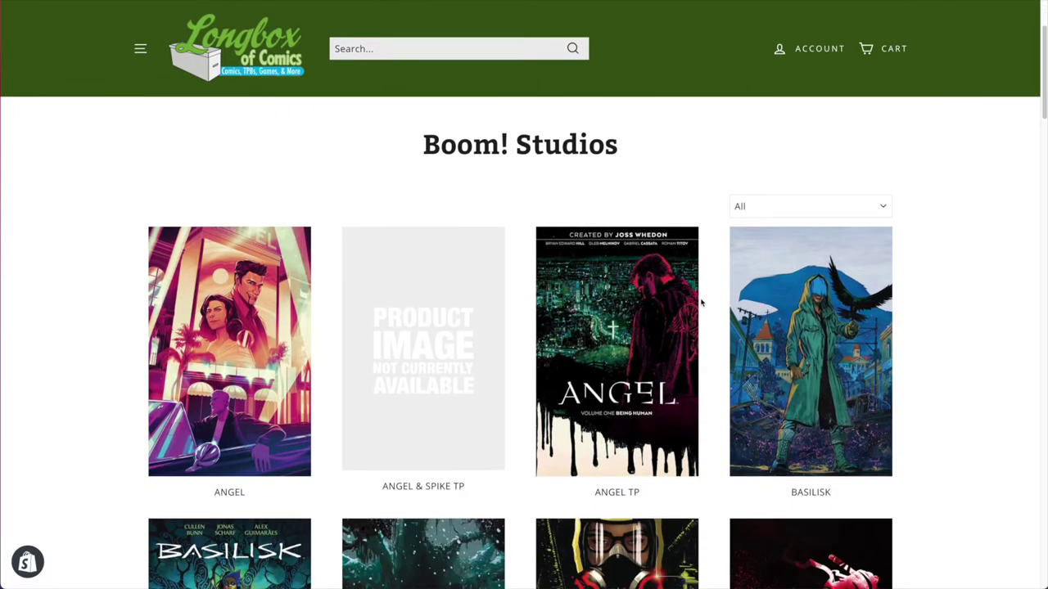
{"action": "scroll", "coordinate": [701, 303], "scroll_direction": "down", "scroll_amount": 2}
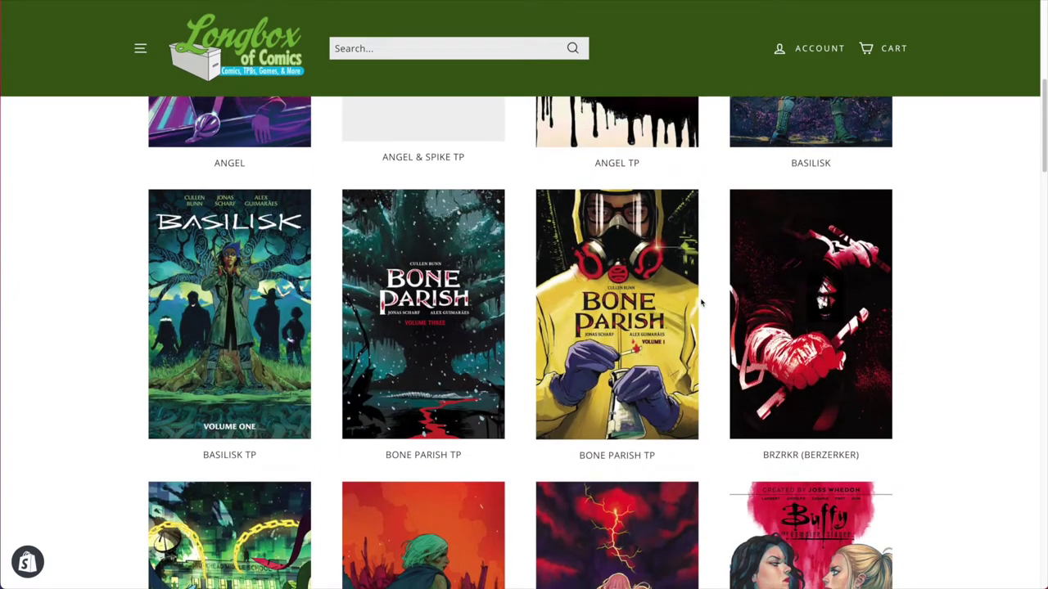
{"action": "scroll", "coordinate": [701, 303], "scroll_direction": "down", "scroll_amount": 3}
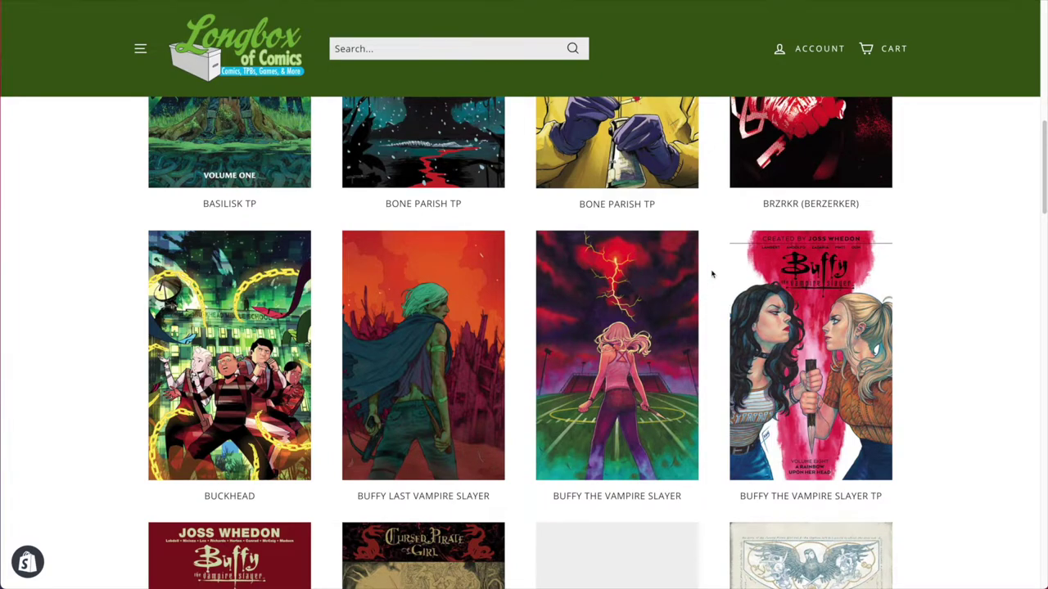
{"action": "left_click", "coordinate": [782, 134]}
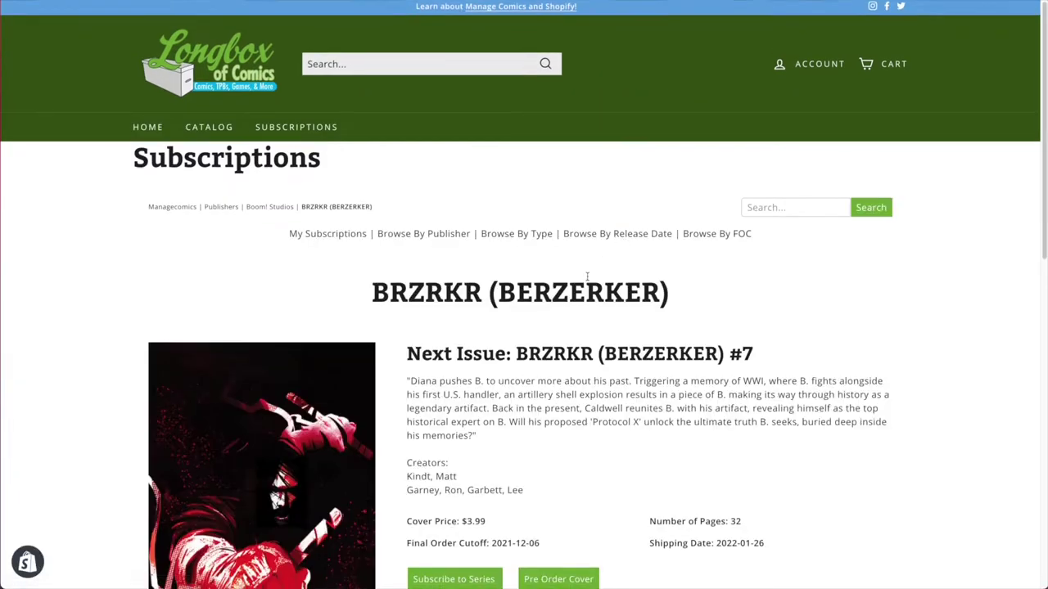
Subscribe to the series' B cover, with fulfilment by the main cover if it is not available, and pre-order Cover A Garbett
{"action": "scroll", "coordinate": [597, 270], "scroll_direction": "down", "scroll_amount": 2}
{"action": "scroll", "coordinate": [619, 285], "scroll_direction": "down", "scroll_amount": 2}
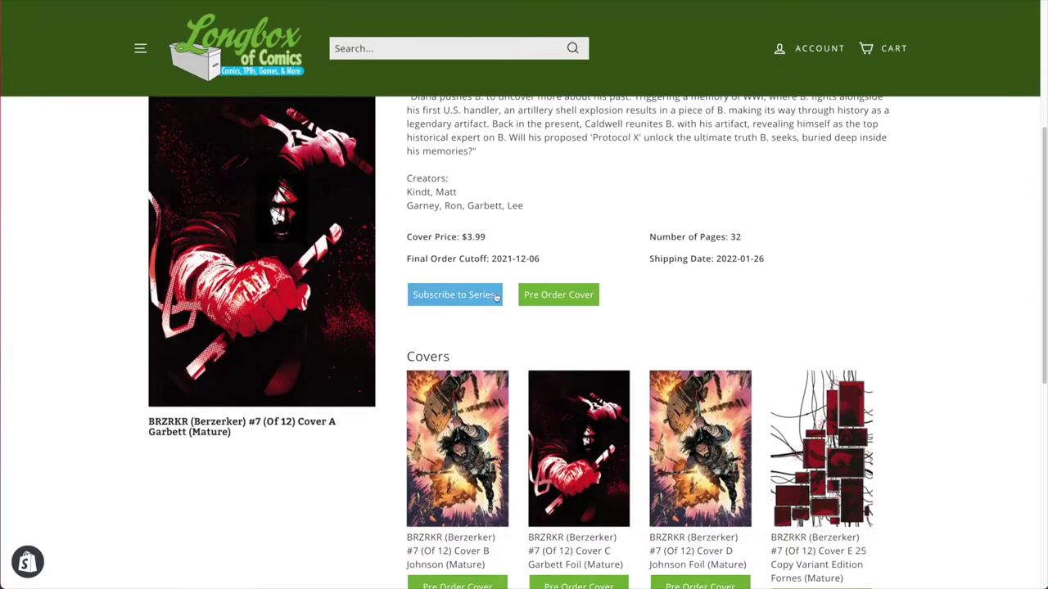
{"action": "left_click", "coordinate": [490, 296]}
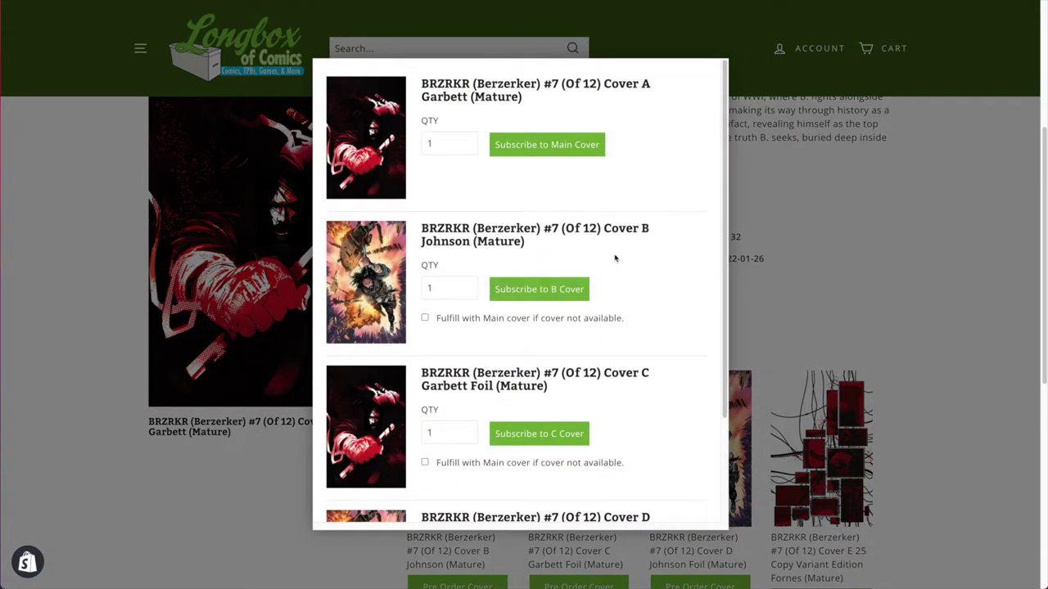
{"action": "scroll", "coordinate": [615, 258], "scroll_direction": "down", "scroll_amount": 2}
{"action": "scroll", "coordinate": [616, 258], "scroll_direction": "up", "scroll_amount": 2}
{"action": "left_click", "coordinate": [534, 293]}
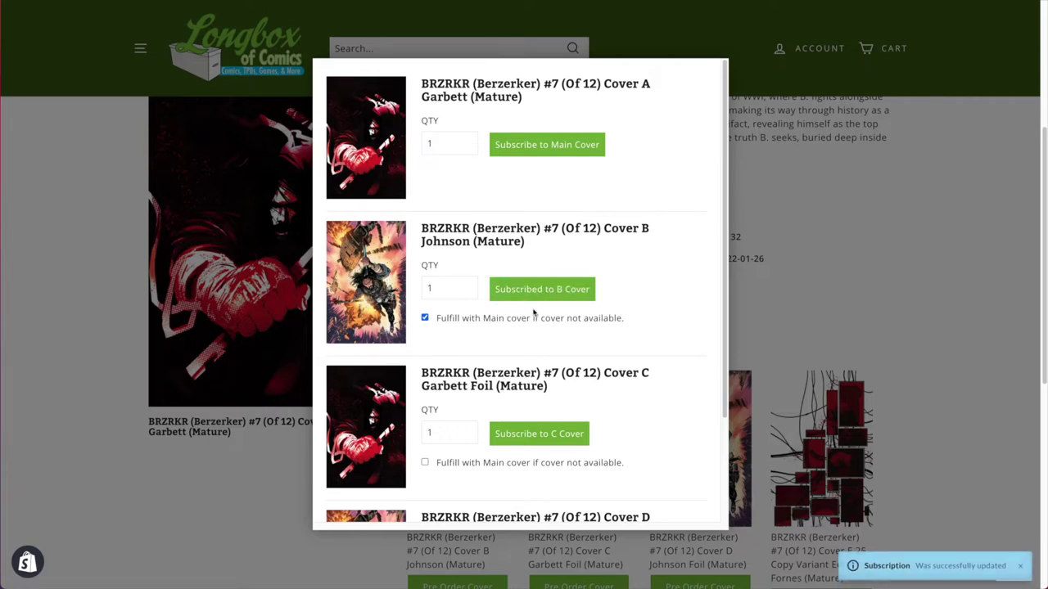
{"action": "left_click", "coordinate": [807, 239]}
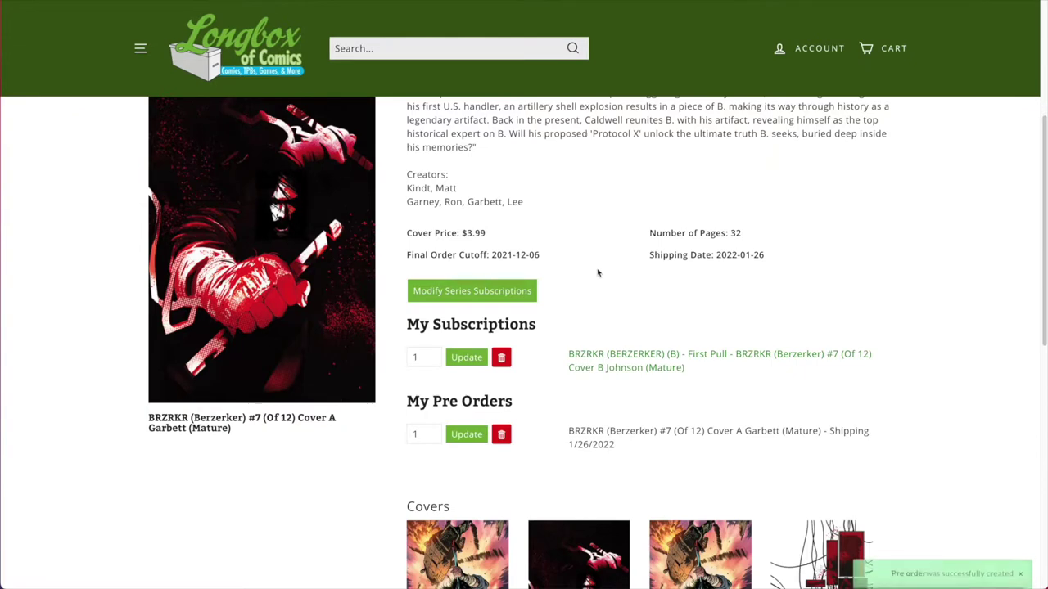
Look through the variant covers of BRZRKR (Berzerker) #7 and pre-order Cover B Johnson
{"action": "scroll", "coordinate": [618, 278], "scroll_direction": "down", "scroll_amount": 3}
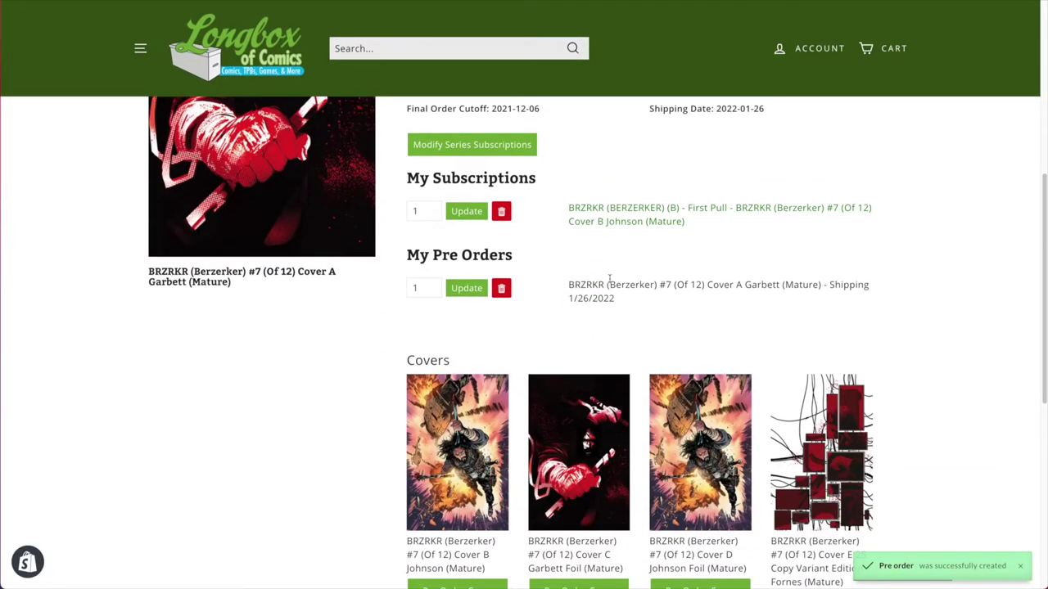
{"action": "scroll", "coordinate": [609, 279], "scroll_direction": "down", "scroll_amount": 5}
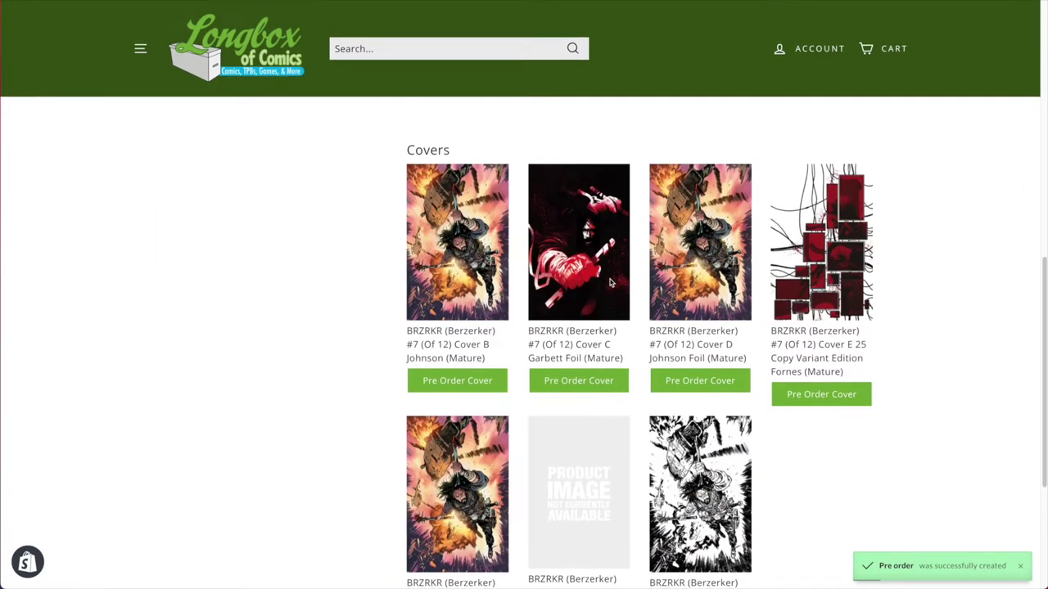
{"action": "scroll", "coordinate": [704, 466], "scroll_direction": "down", "scroll_amount": 2}
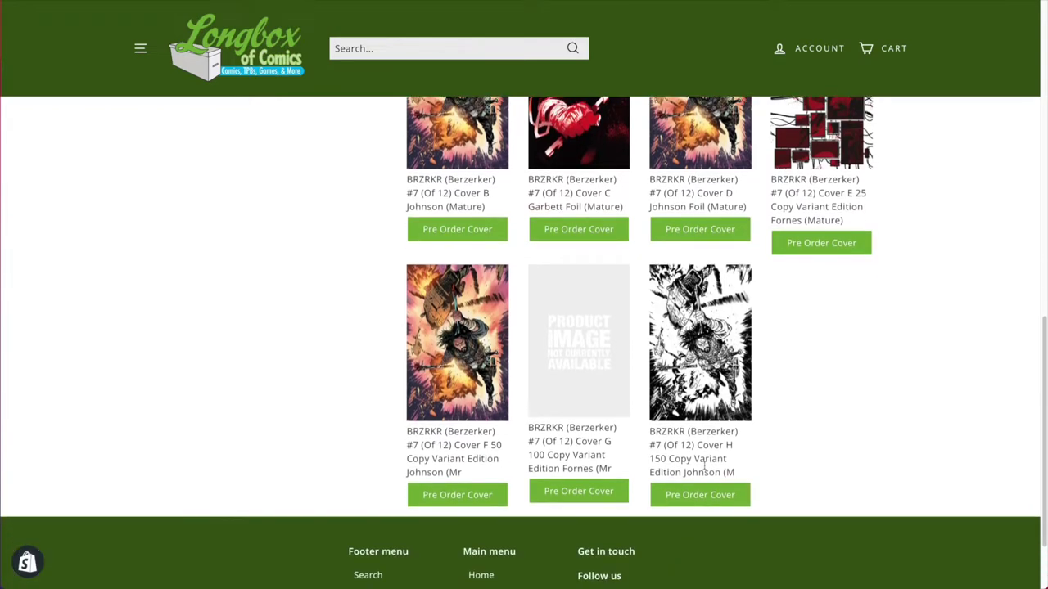
{"action": "left_click", "coordinate": [701, 497]}
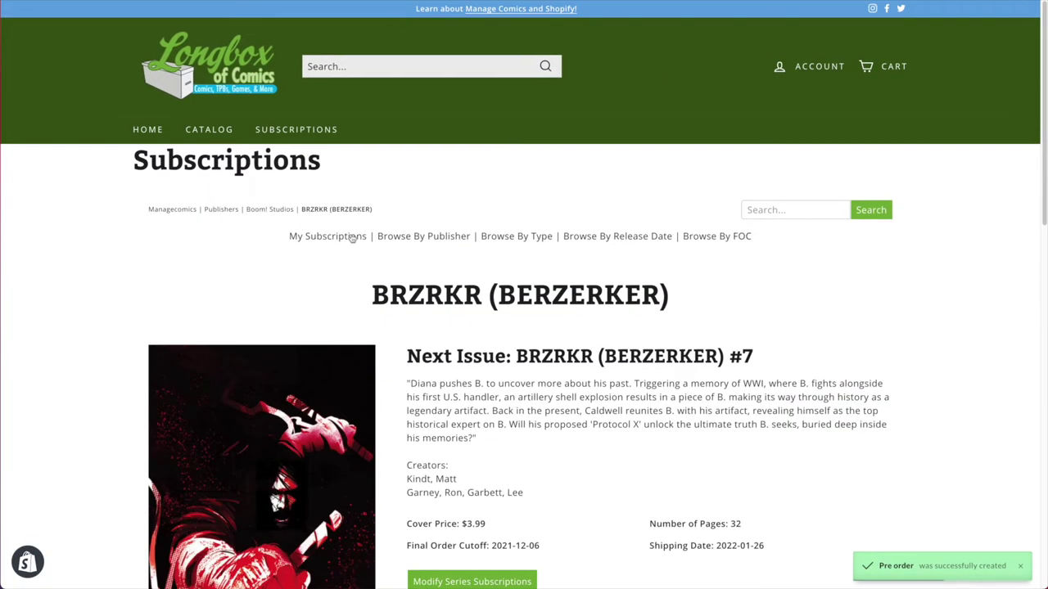
Open My Subscriptions and review the pre-order approvals and the active subscriptions
{"action": "left_click", "coordinate": [352, 236]}
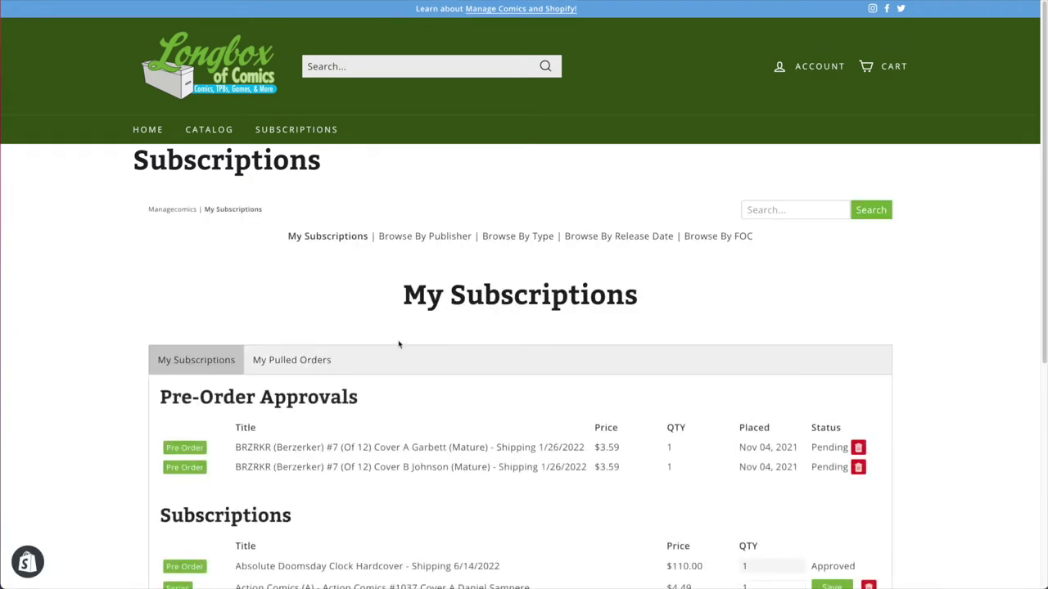
{"action": "scroll", "coordinate": [399, 344], "scroll_direction": "down", "scroll_amount": 2}
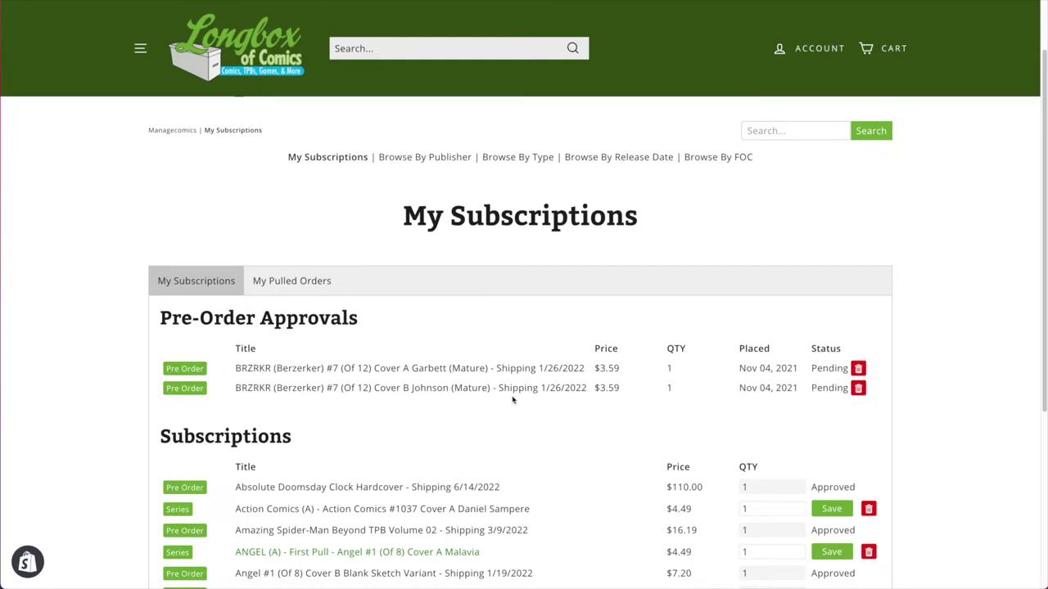
{"action": "scroll", "coordinate": [440, 275], "scroll_direction": "down", "scroll_amount": 4}
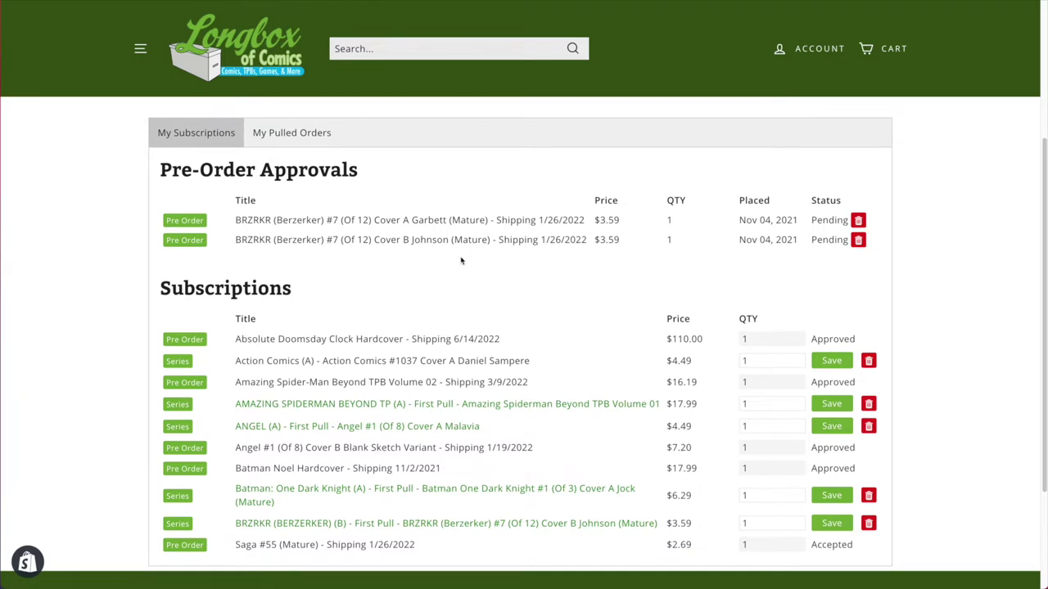
Examine the Action Comics series page from the subscription list, then return to My Subscriptions
{"action": "left_click", "coordinate": [350, 362]}
{"action": "scroll", "coordinate": [509, 344], "scroll_direction": "down", "scroll_amount": 3}
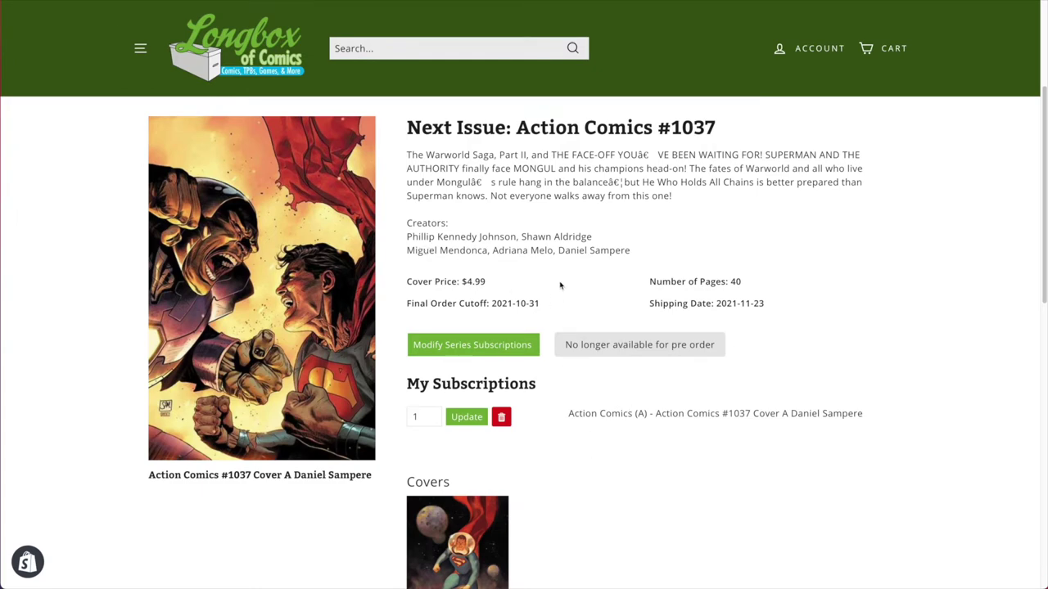
{"action": "scroll", "coordinate": [560, 284], "scroll_direction": "up", "scroll_amount": 3}
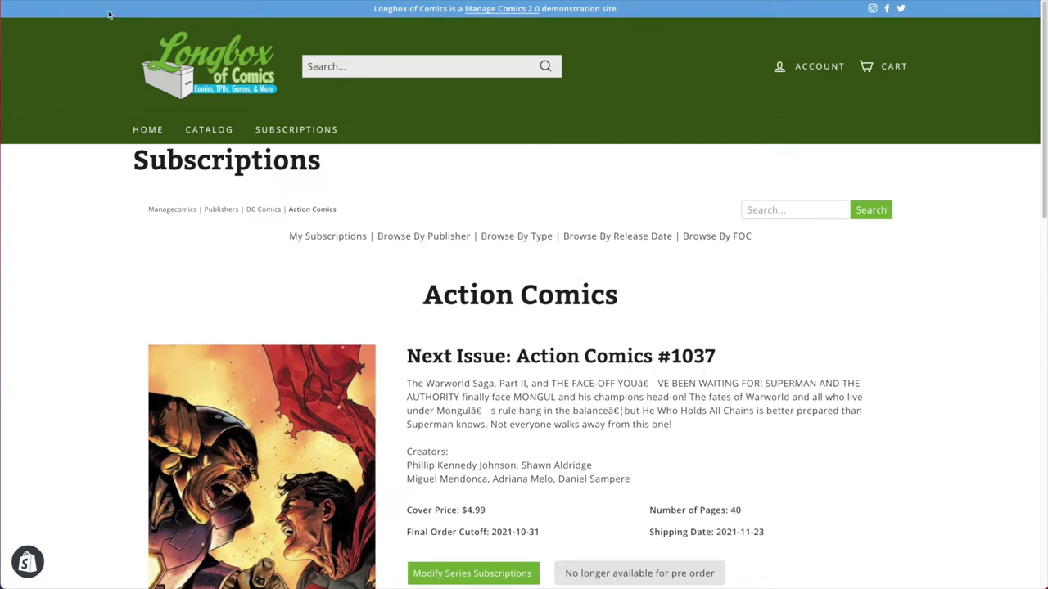
{"action": "key", "text": "alt+Left"}
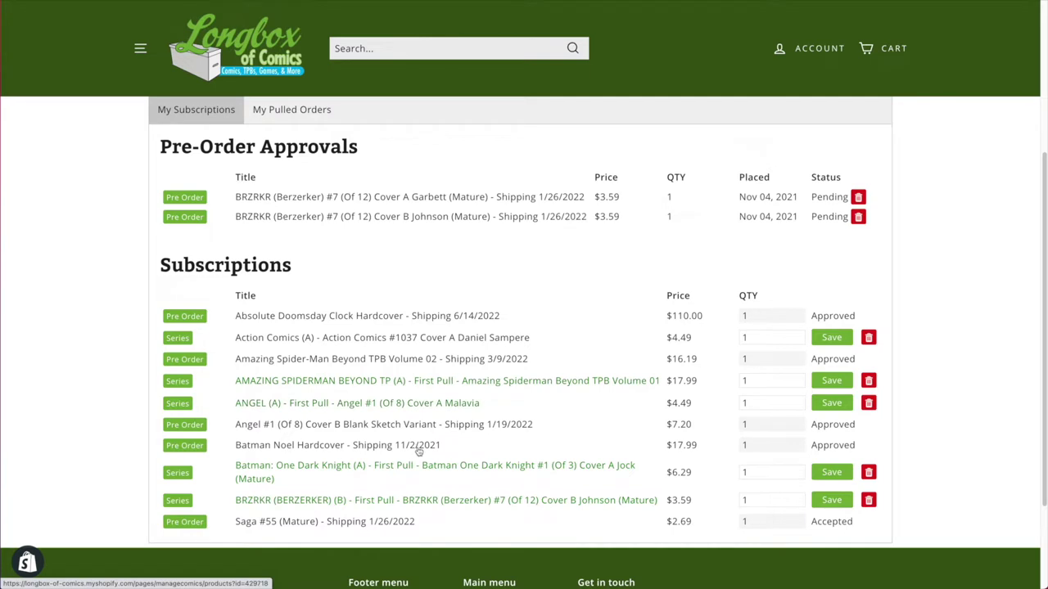
Delete the Action Comics (A) series subscription, confirm the removal, and open the My Pulled Orders list
{"action": "left_click", "coordinate": [868, 337]}
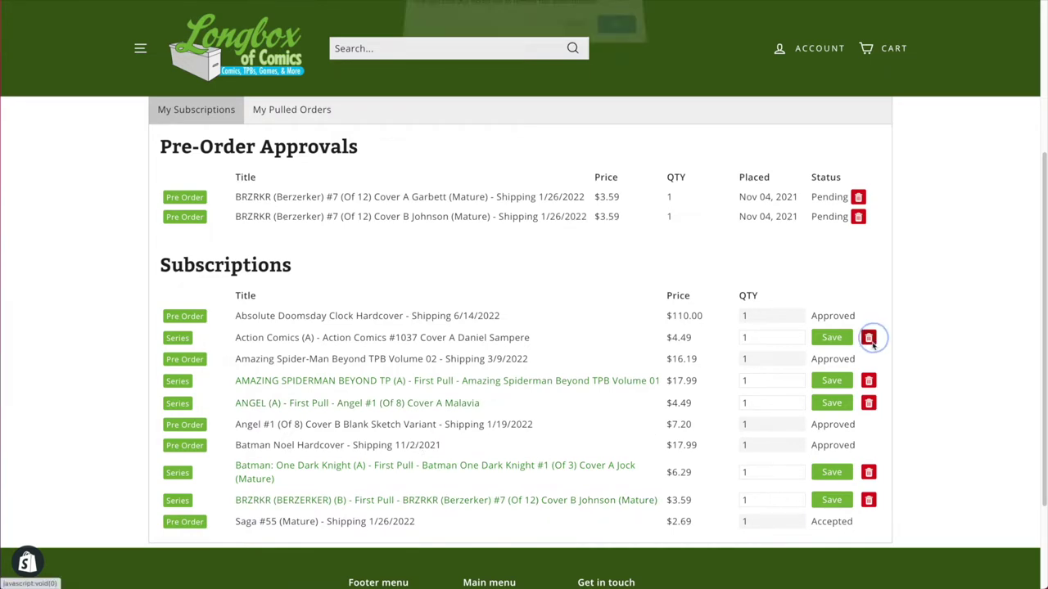
{"action": "left_click", "coordinate": [617, 33]}
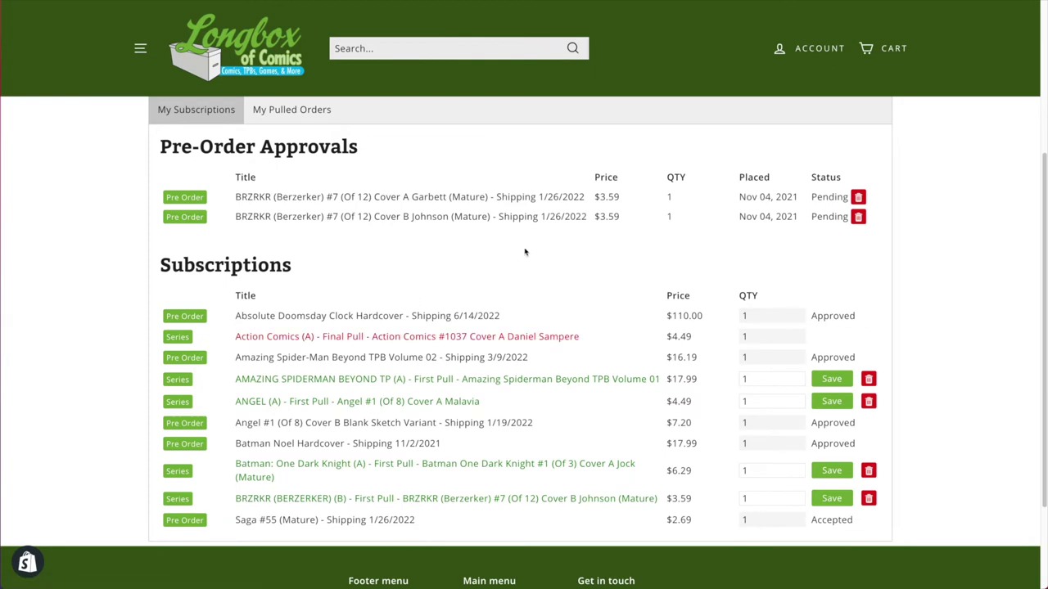
{"action": "scroll", "coordinate": [668, 260], "scroll_direction": "up", "scroll_amount": 4}
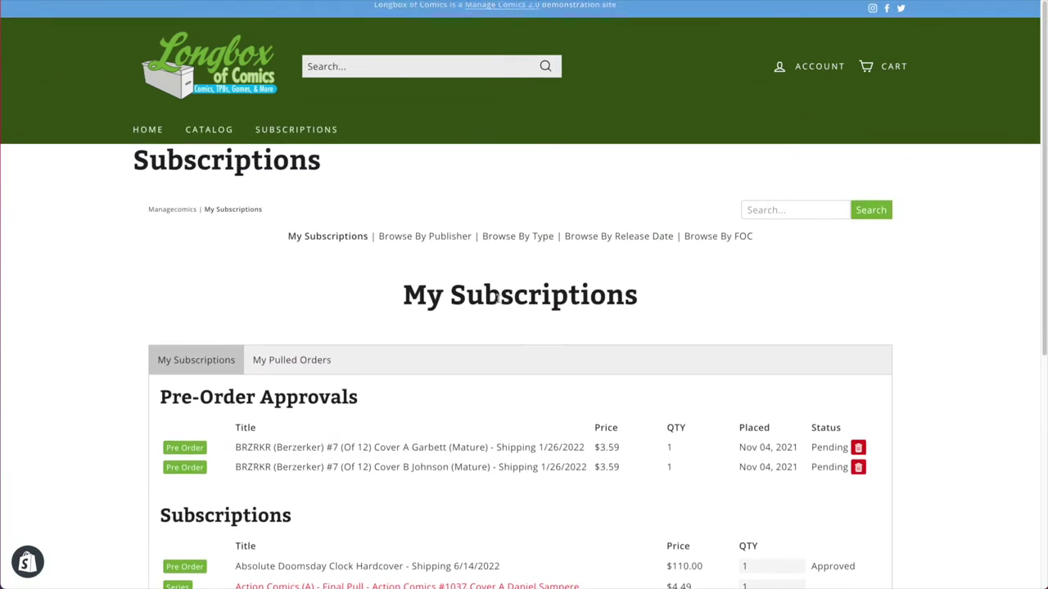
{"action": "left_click", "coordinate": [326, 359]}
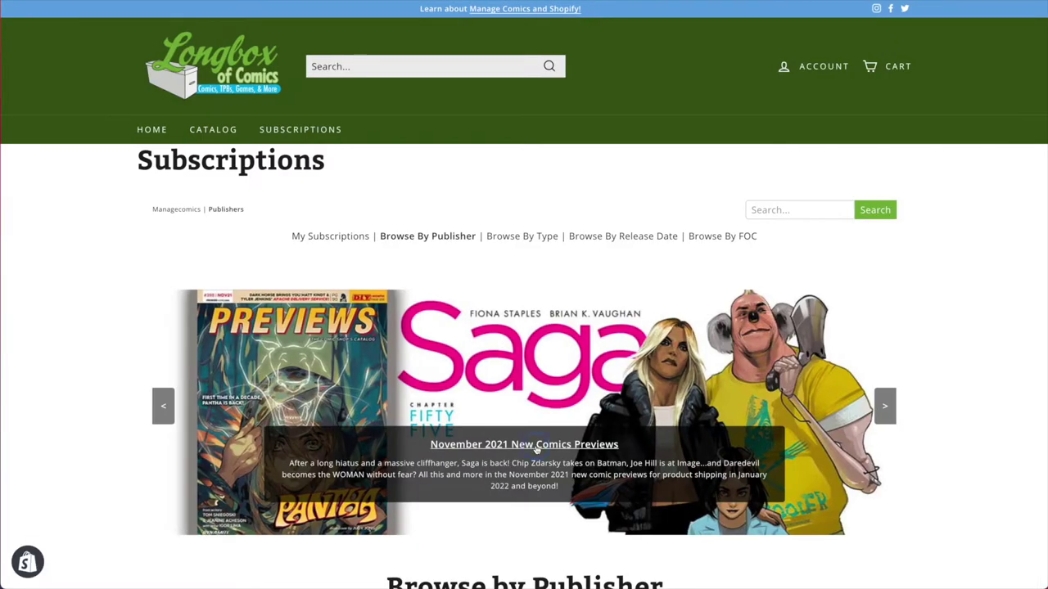
Open the November 2021 New Comics Previews, filter them by Boom! Studios and browse the listed titles
{"action": "left_click", "coordinate": [536, 444]}
{"action": "scroll", "coordinate": [737, 328], "scroll_direction": "down", "scroll_amount": 1}
{"action": "left_click", "coordinate": [785, 321]}
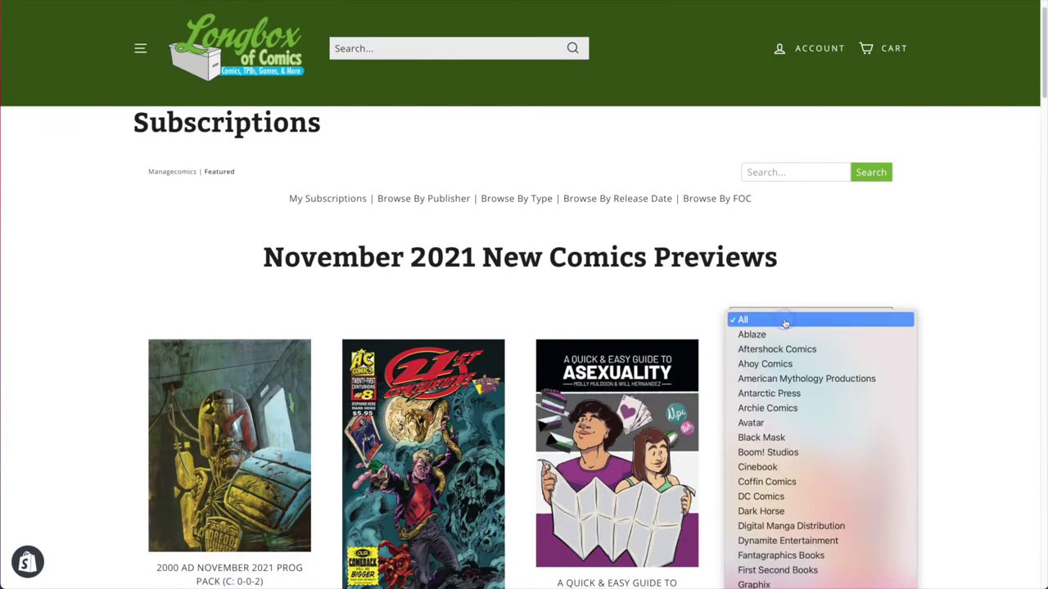
{"action": "left_click", "coordinate": [775, 452]}
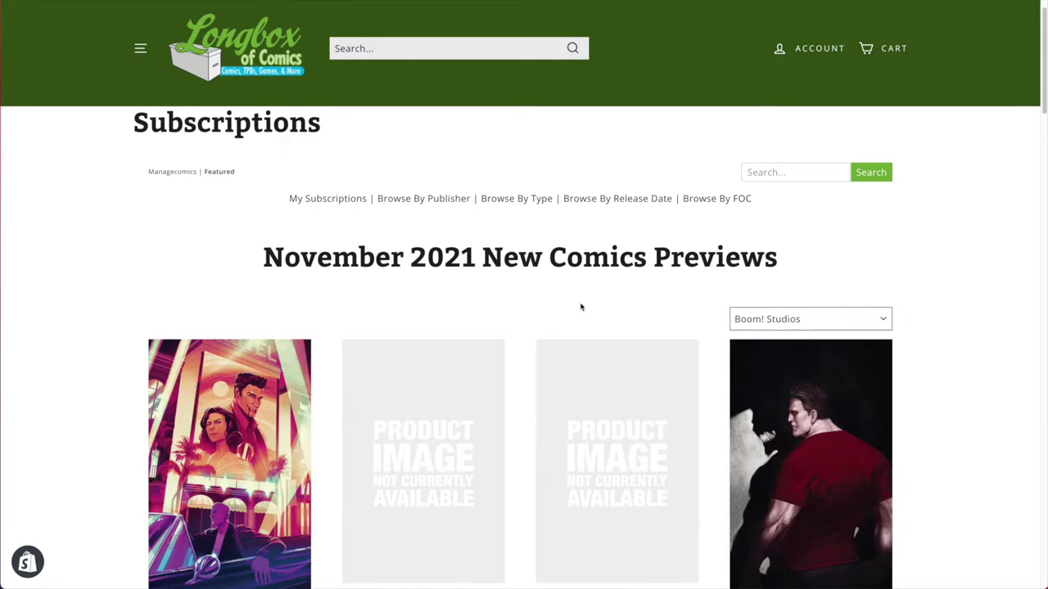
{"action": "scroll", "coordinate": [581, 307], "scroll_direction": "down", "scroll_amount": 1}
{"action": "scroll", "coordinate": [582, 307], "scroll_direction": "down", "scroll_amount": 7}
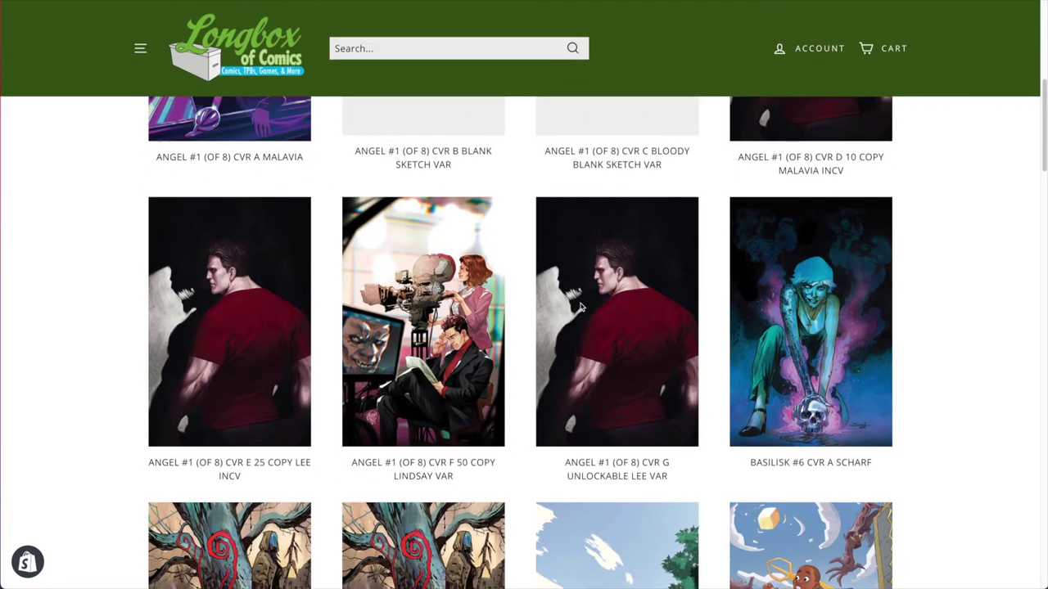
{"action": "scroll", "coordinate": [581, 307], "scroll_direction": "down", "scroll_amount": 4}
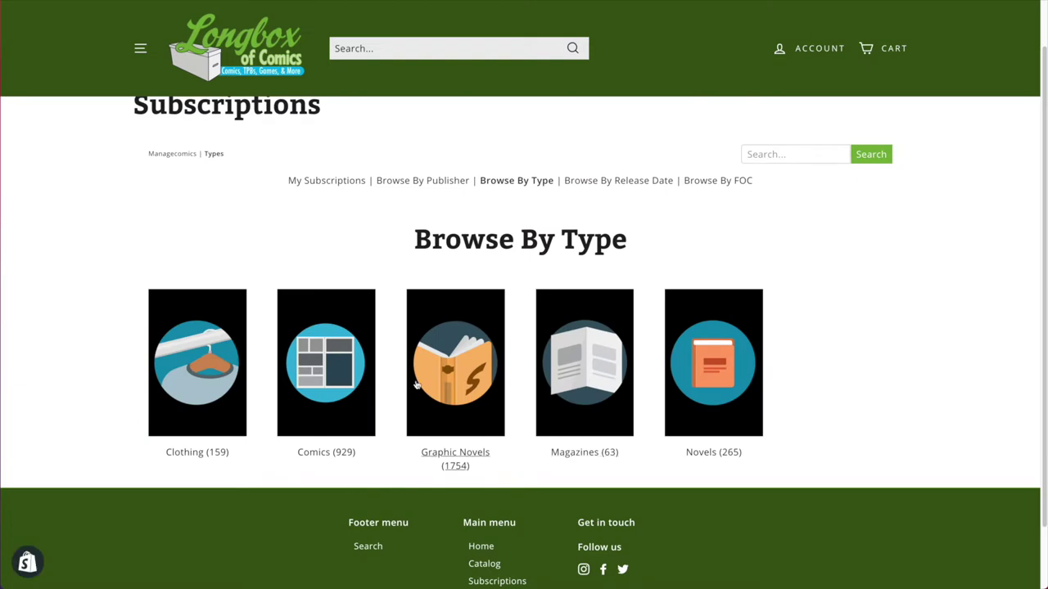
Open the Comics product type and check which publishers its listing can be filtered by
{"action": "left_click", "coordinate": [360, 388]}
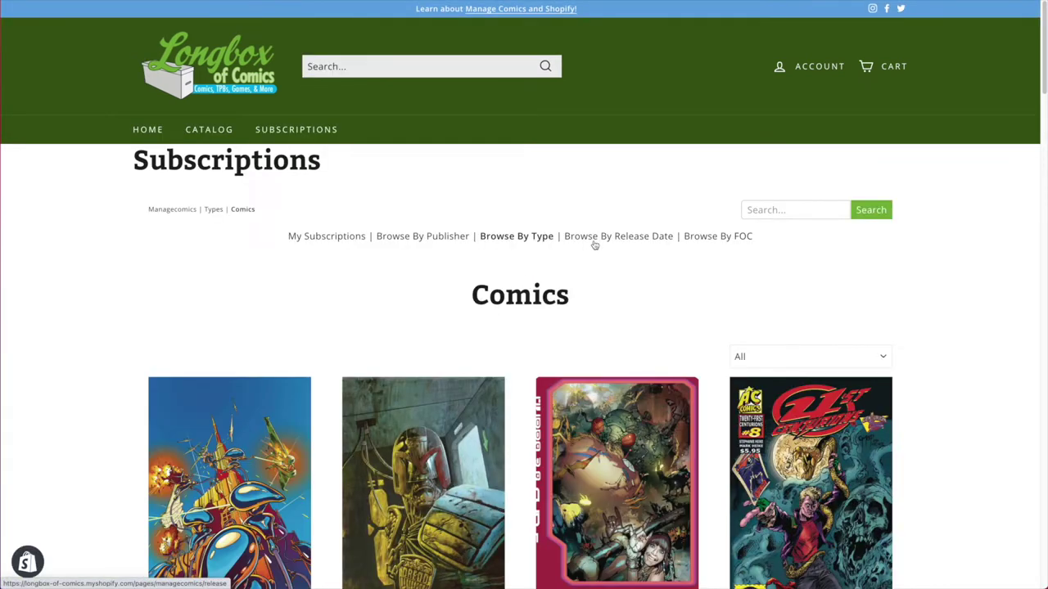
{"action": "scroll", "coordinate": [592, 243], "scroll_direction": "down", "scroll_amount": 2}
{"action": "left_click", "coordinate": [780, 209]}
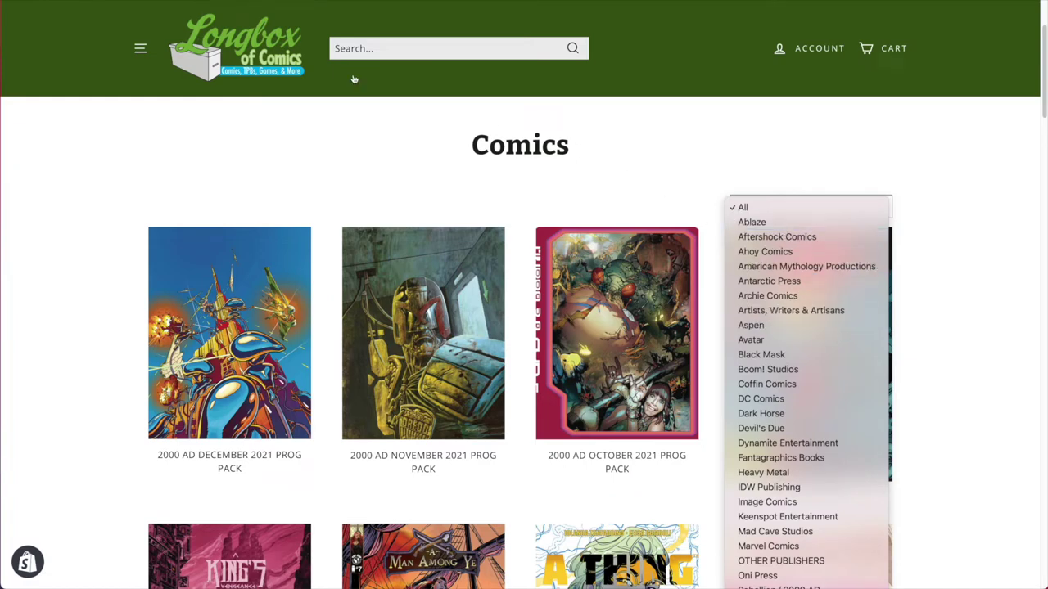
{"action": "key", "text": "Escape"}
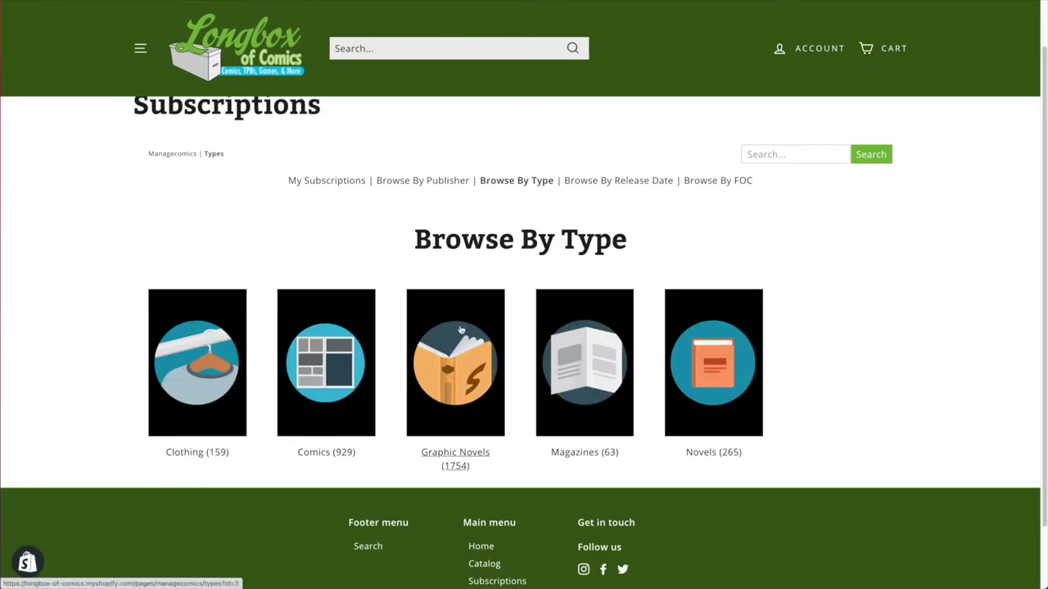
Open the Graphic Novels product type, filter it by Archie Comics, browse the listed titles and return to the product types
{"action": "left_click", "coordinate": [451, 365]}
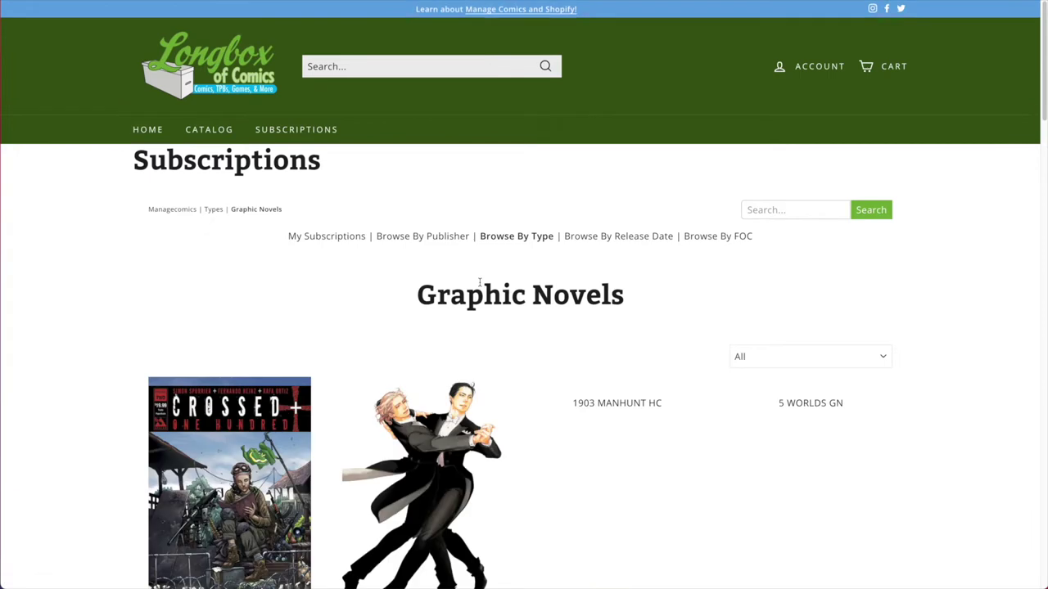
{"action": "left_click", "coordinate": [777, 356]}
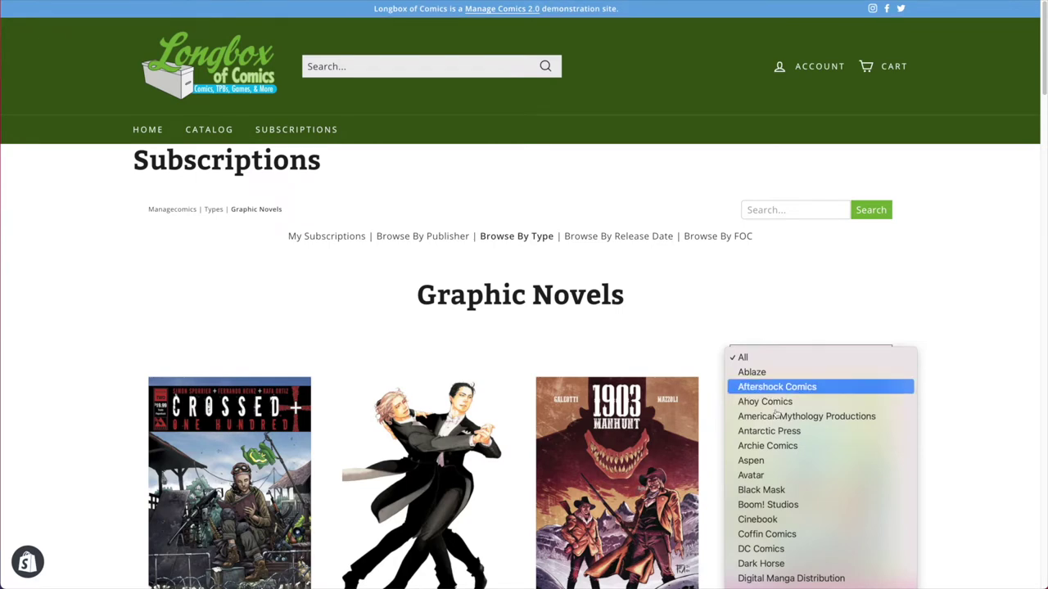
{"action": "left_click", "coordinate": [778, 446]}
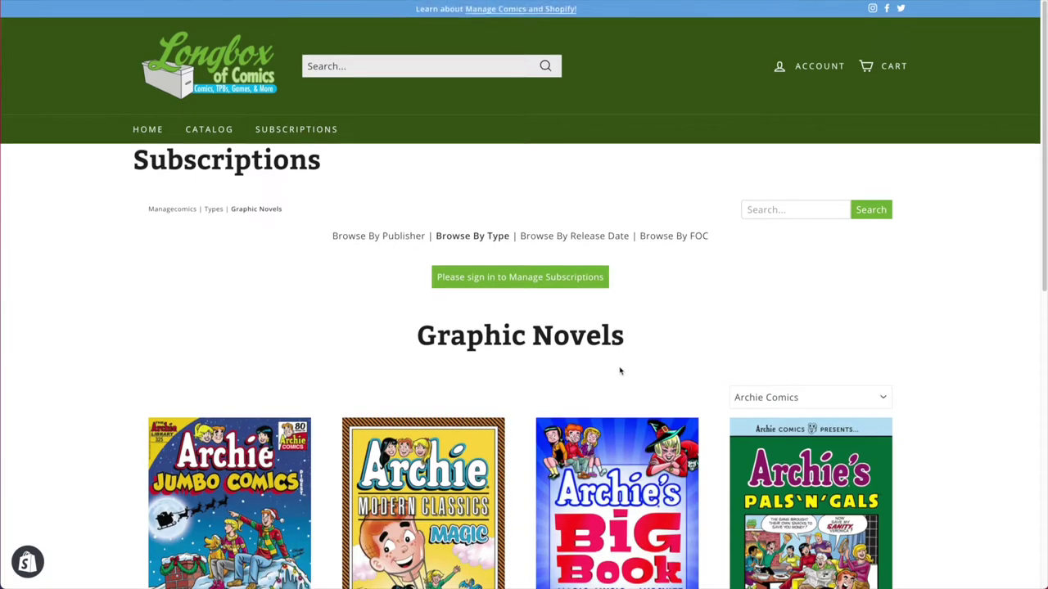
{"action": "scroll", "coordinate": [620, 367], "scroll_direction": "down", "scroll_amount": 5}
{"action": "scroll", "coordinate": [620, 368], "scroll_direction": "down", "scroll_amount": 3}
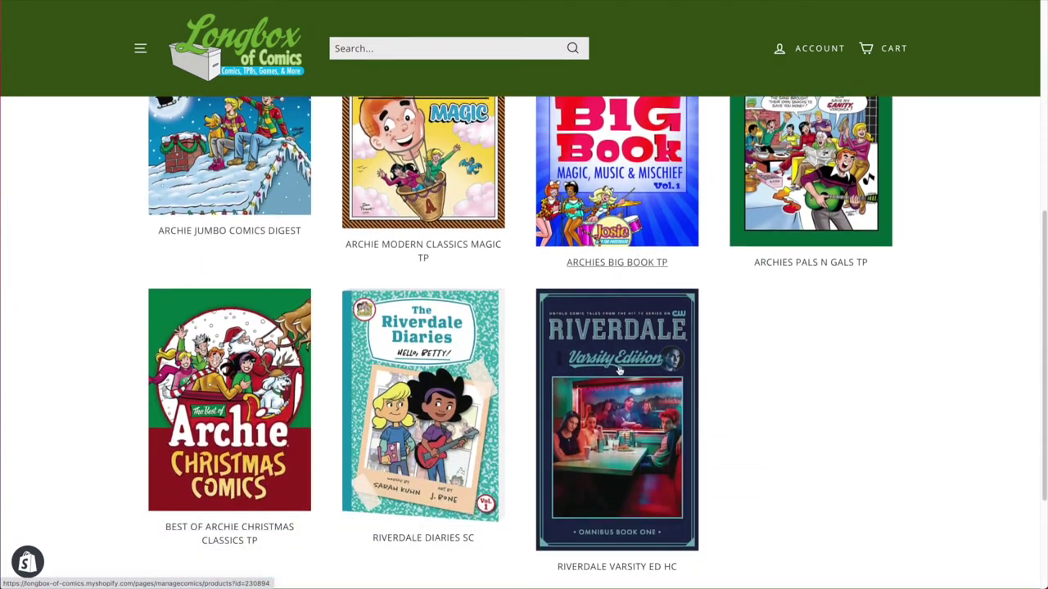
{"action": "key", "text": "alt+Left"}
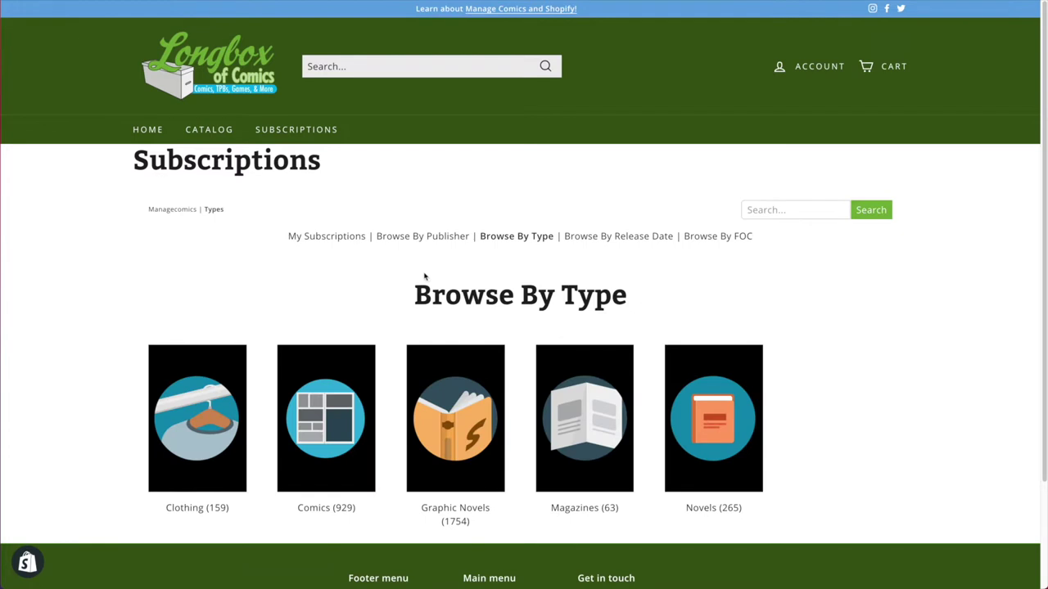
Open the Clothing product type and browse the listed items
{"action": "left_click", "coordinate": [219, 398]}
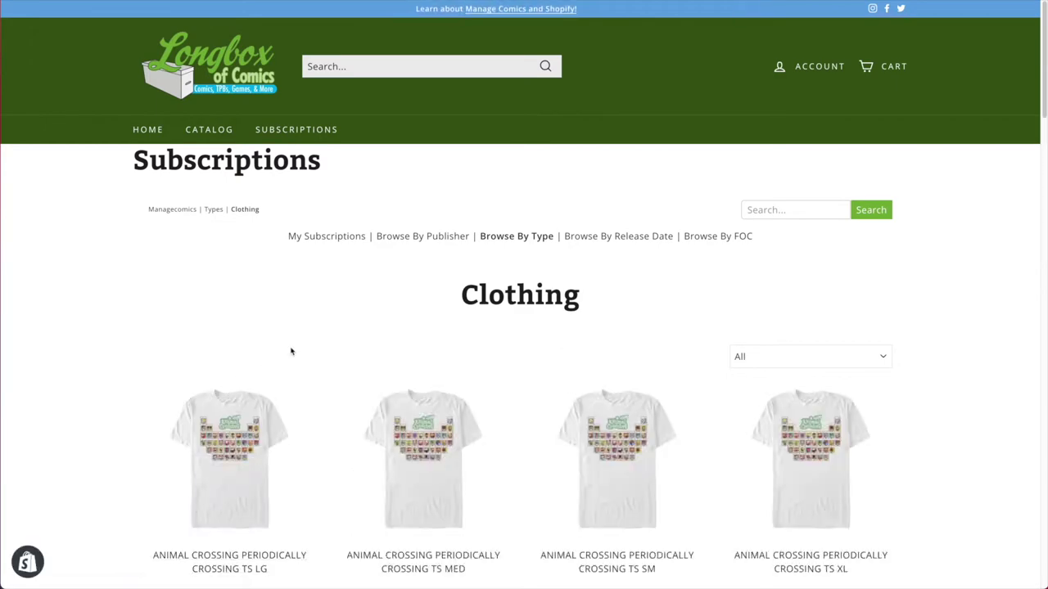
{"action": "scroll", "coordinate": [291, 352], "scroll_direction": "down", "scroll_amount": 3}
{"action": "scroll", "coordinate": [291, 352], "scroll_direction": "down", "scroll_amount": 4}
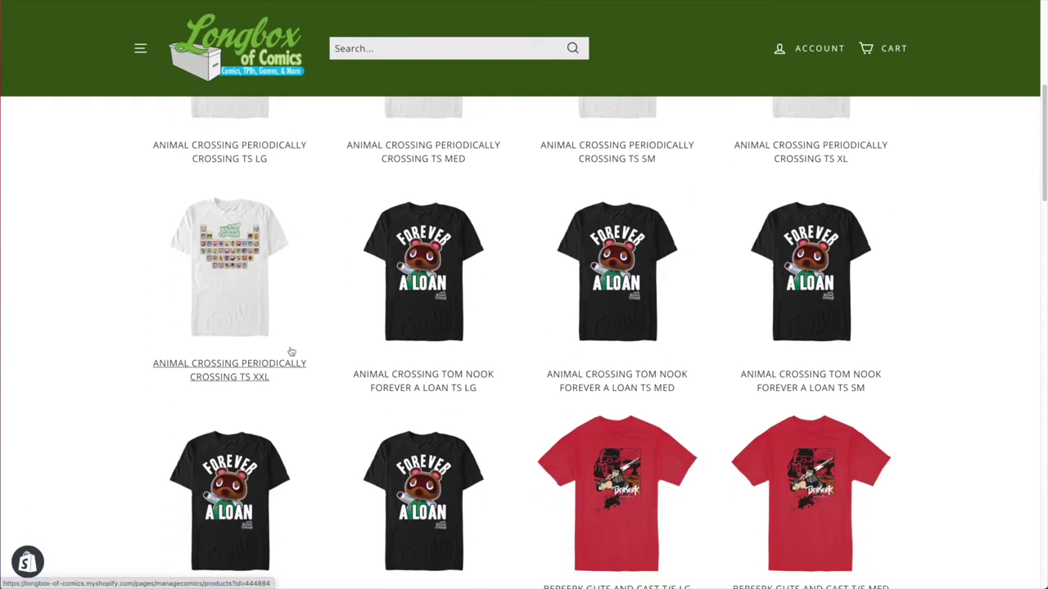
{"action": "scroll", "coordinate": [290, 352], "scroll_direction": "up", "scroll_amount": 8}
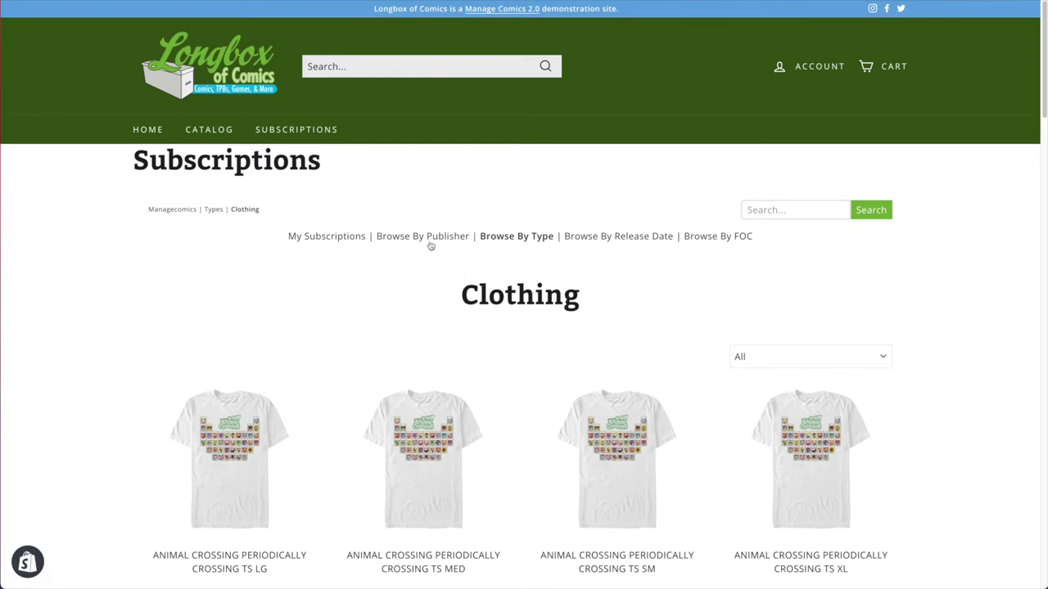
Leave the clothing listing, open the Novels product type and browse its titles
{"action": "key", "text": "alt+Left"}
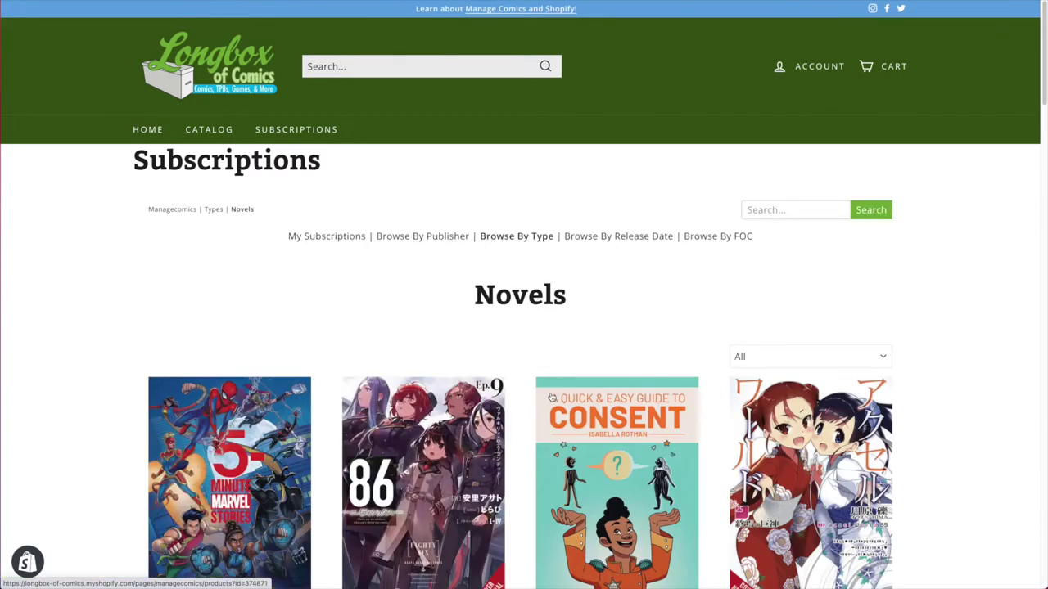
{"action": "scroll", "coordinate": [554, 395], "scroll_direction": "down", "scroll_amount": 2}
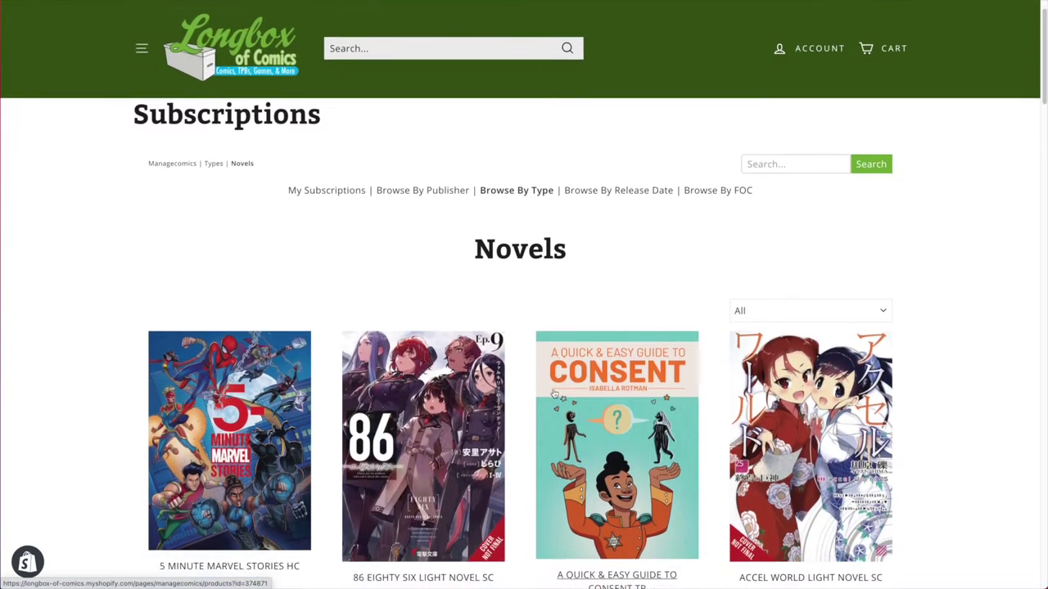
{"action": "scroll", "coordinate": [554, 395], "scroll_direction": "down", "scroll_amount": 4}
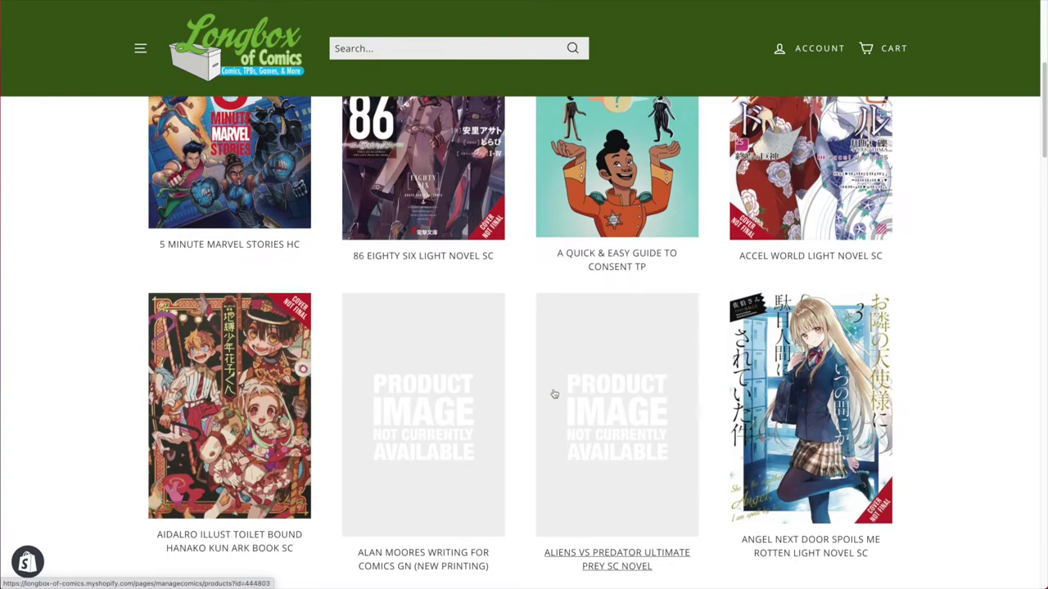
{"action": "scroll", "coordinate": [554, 395], "scroll_direction": "up", "scroll_amount": 5}
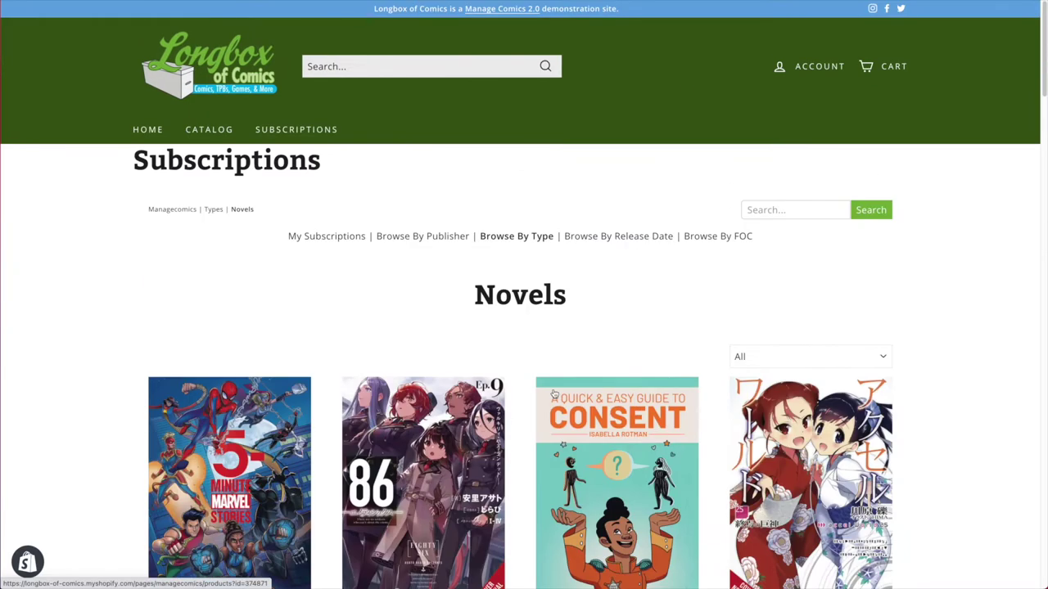
Browse the products by release date and open the MMW Amazing Spider-Man HC page
{"action": "left_click", "coordinate": [632, 238]}
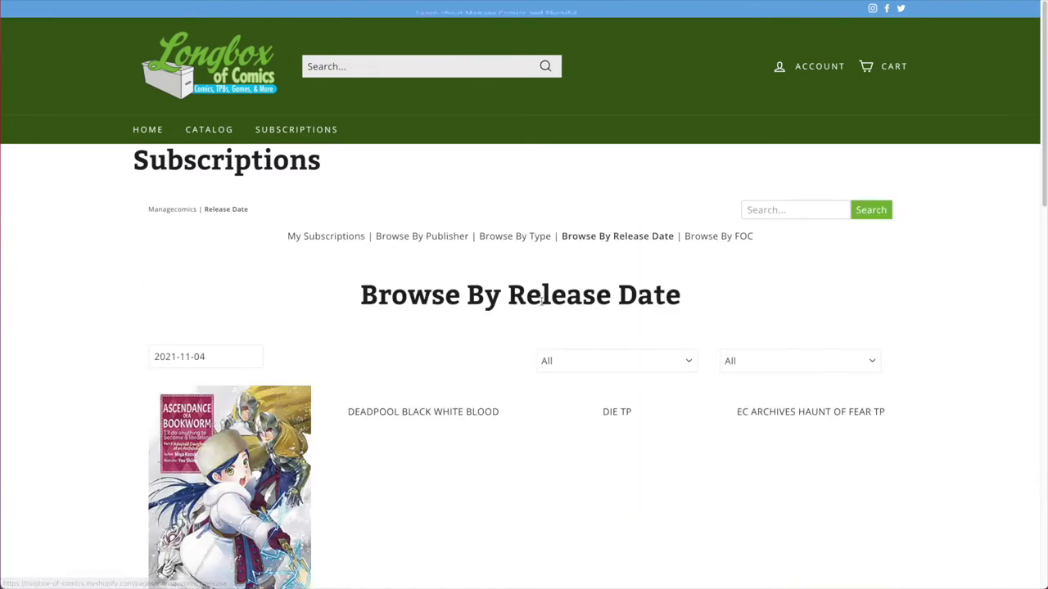
{"action": "scroll", "coordinate": [547, 323], "scroll_direction": "down", "scroll_amount": 1}
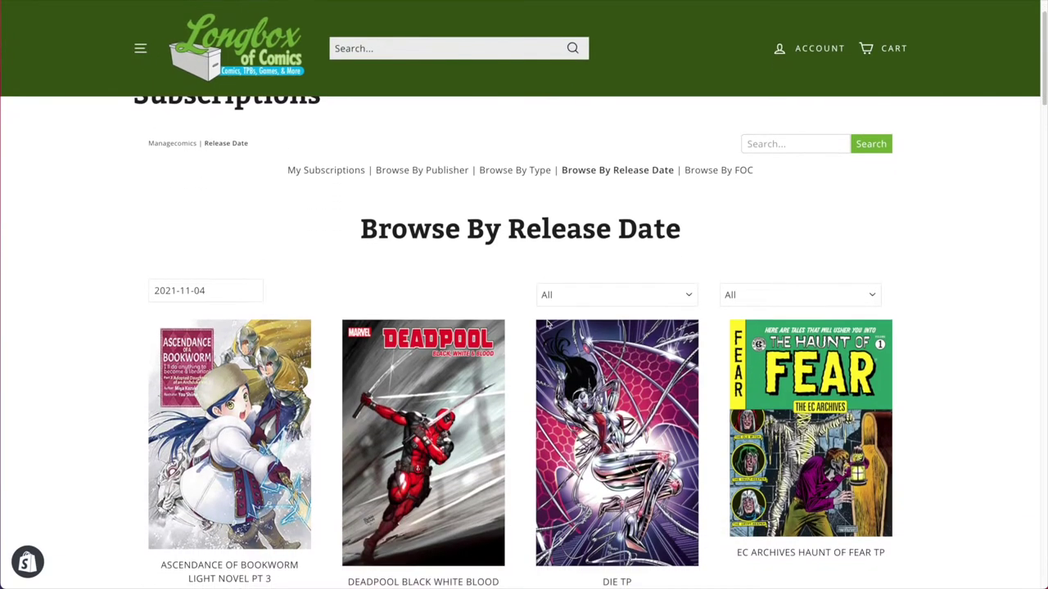
{"action": "scroll", "coordinate": [547, 324], "scroll_direction": "down", "scroll_amount": 1}
{"action": "scroll", "coordinate": [547, 324], "scroll_direction": "down", "scroll_amount": 3}
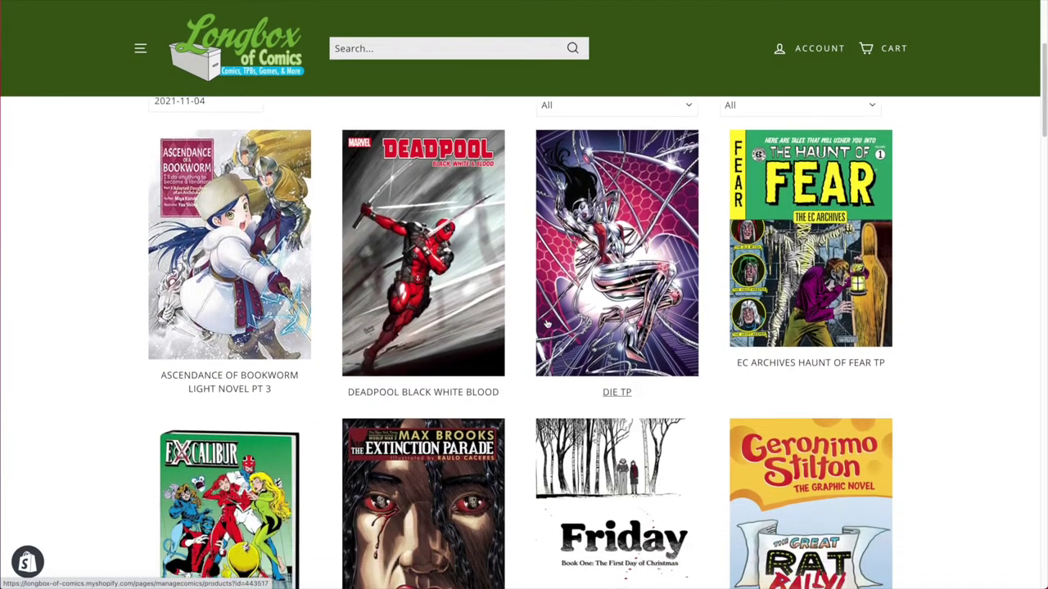
{"action": "scroll", "coordinate": [547, 323], "scroll_direction": "down", "scroll_amount": 5}
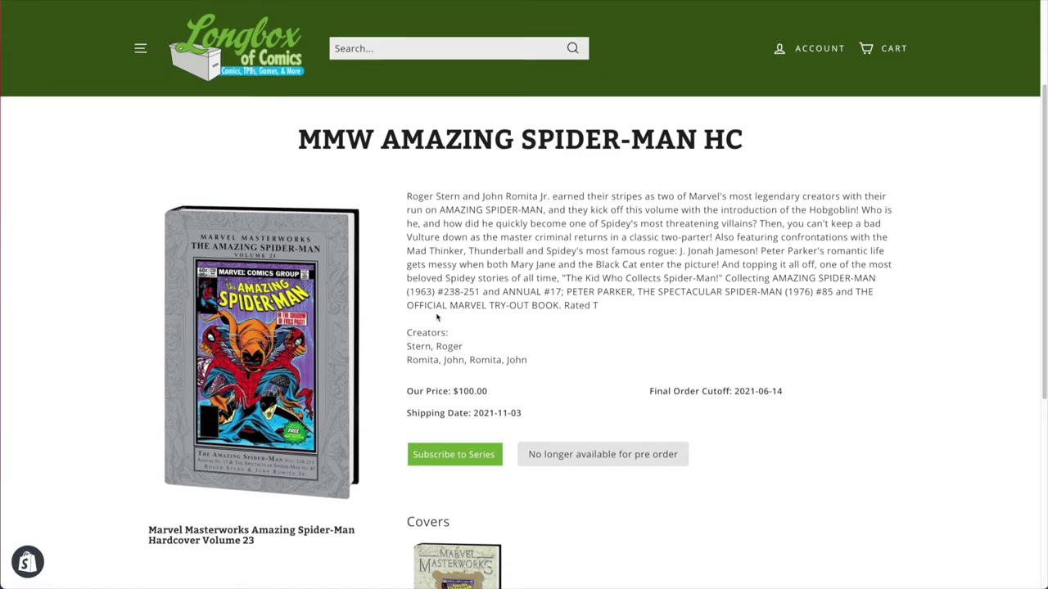
Switch to browsing by final order cutoff (FOC) and look through the listed titles
{"action": "scroll", "coordinate": [540, 299], "scroll_direction": "up", "scroll_amount": 2}
{"action": "left_click", "coordinate": [702, 237]}
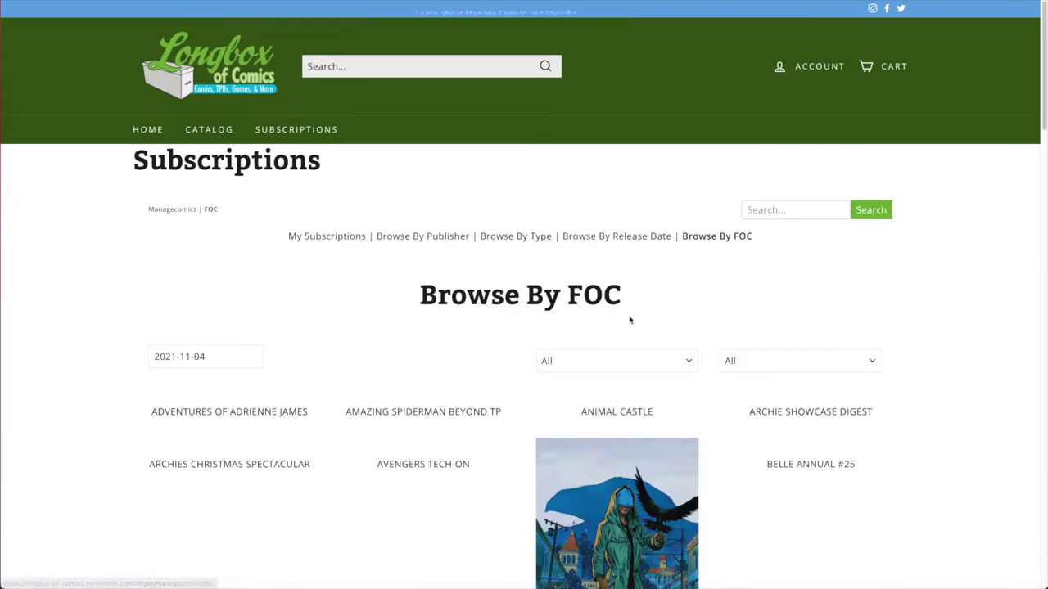
{"action": "scroll", "coordinate": [565, 356], "scroll_direction": "down", "scroll_amount": 3}
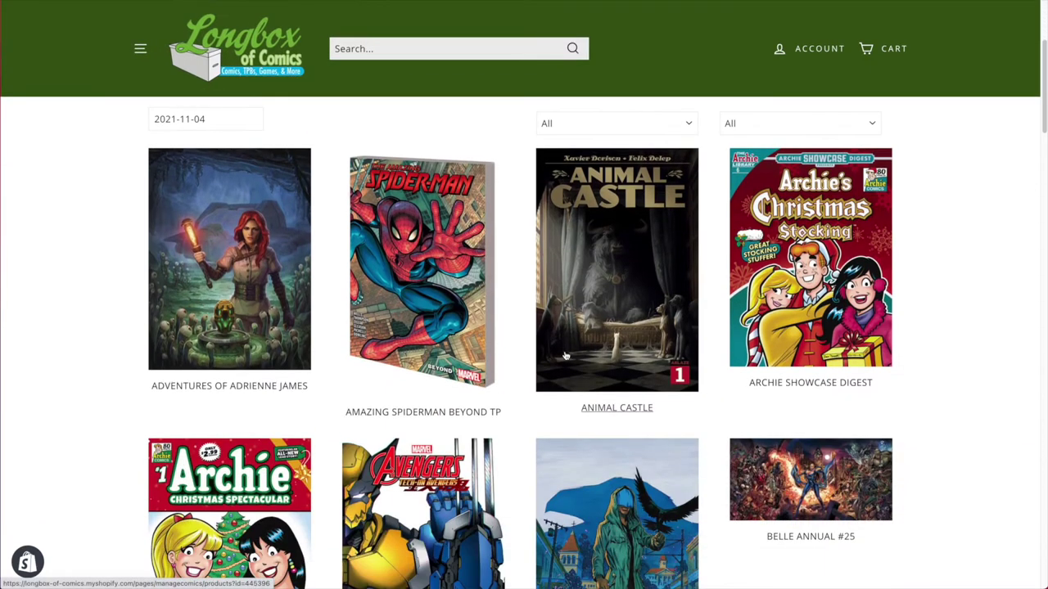
Open Amazing Spiderman Beyond TP and examine its pre-order details and series subscription option
{"action": "left_click", "coordinate": [495, 290]}
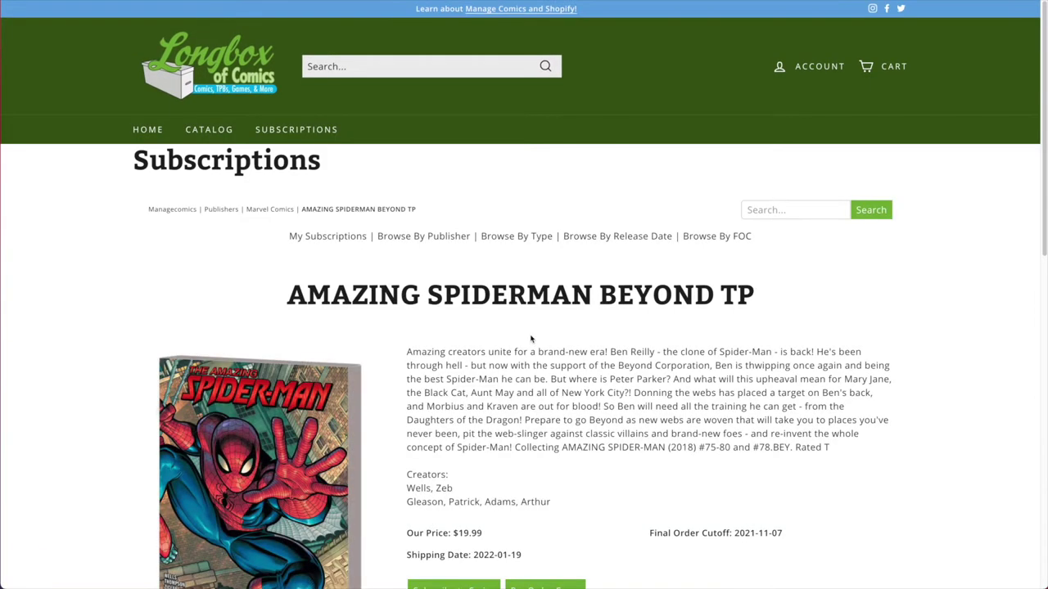
{"action": "scroll", "coordinate": [525, 350], "scroll_direction": "down", "scroll_amount": 2}
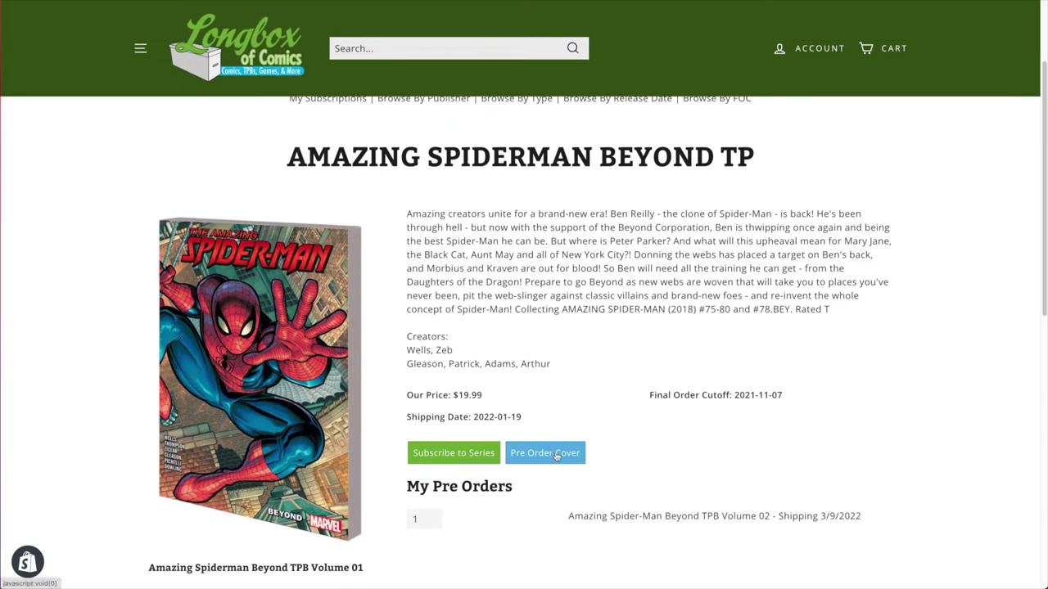
{"action": "scroll", "coordinate": [575, 440], "scroll_direction": "down", "scroll_amount": 3}
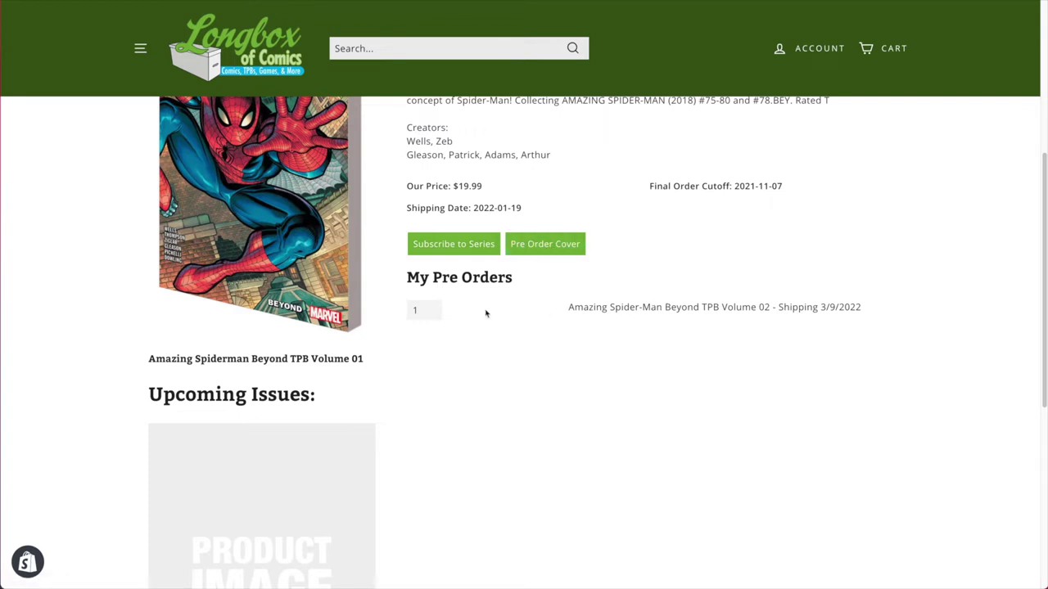
{"action": "left_click", "coordinate": [456, 244]}
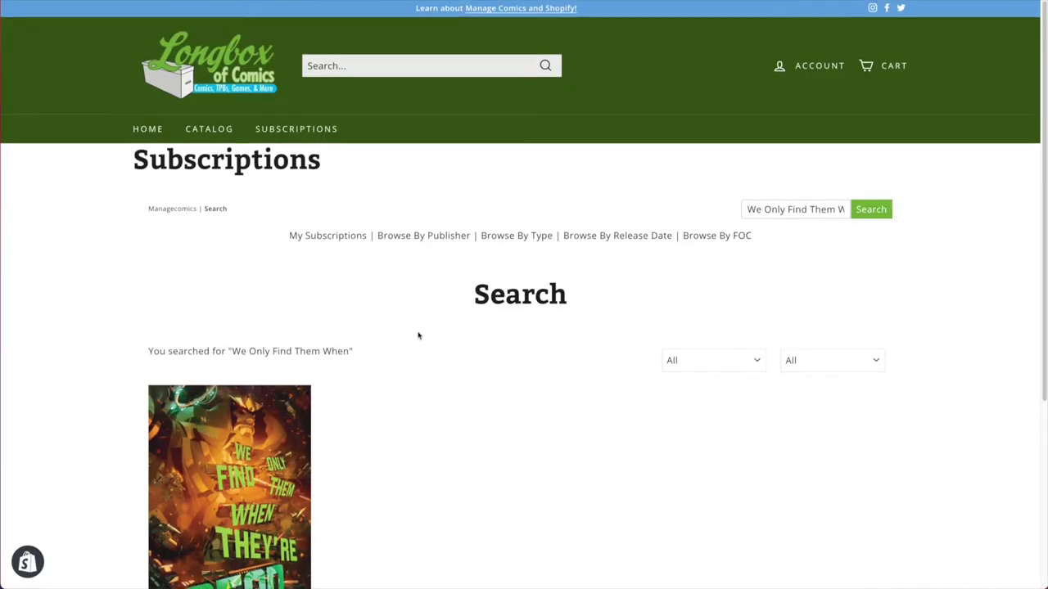
Open We Only Find Them When Theyre Dead from the search results and review the covers of issue #10
{"action": "scroll", "coordinate": [418, 335], "scroll_direction": "down", "scroll_amount": 2}
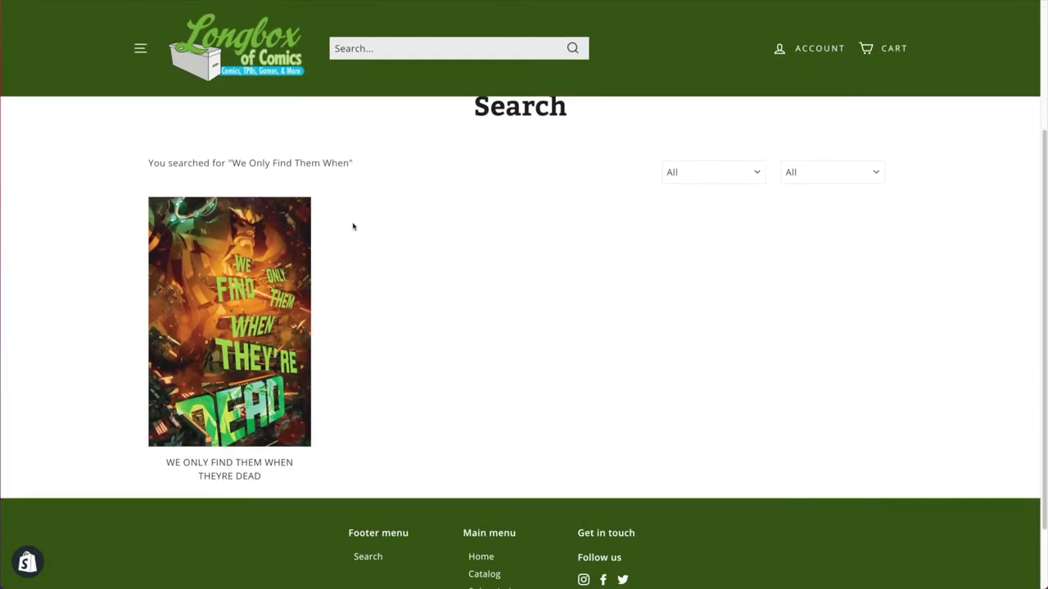
{"action": "left_click", "coordinate": [243, 344]}
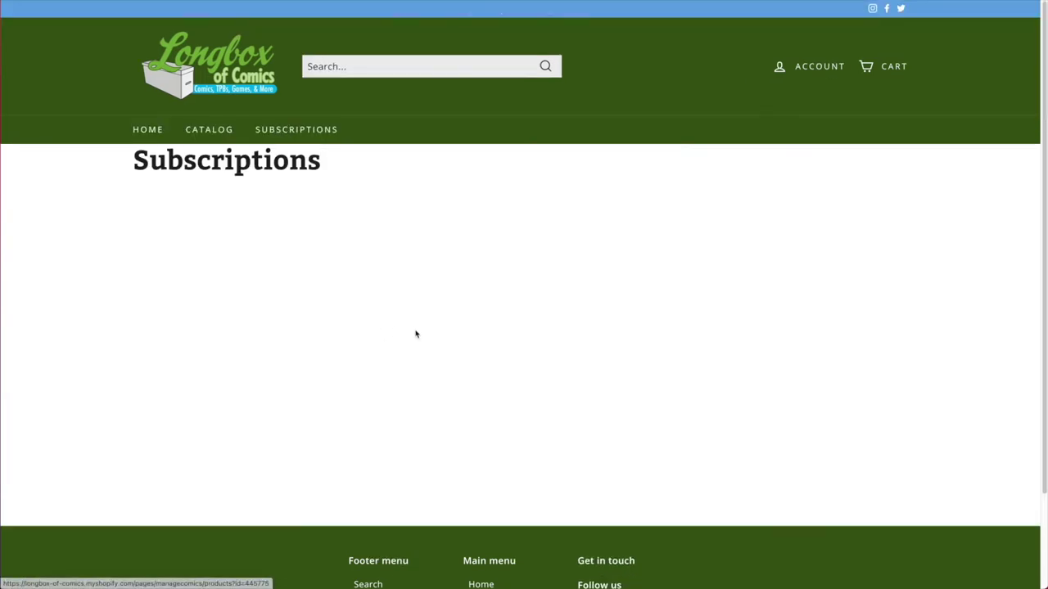
{"action": "scroll", "coordinate": [414, 334], "scroll_direction": "down", "scroll_amount": 3}
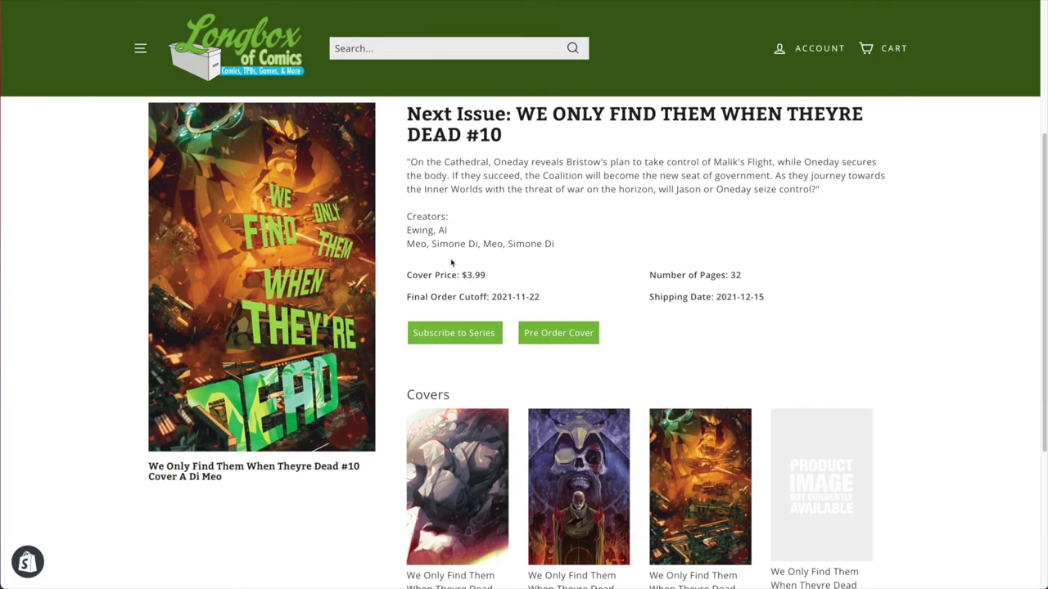
{"action": "scroll", "coordinate": [513, 276], "scroll_direction": "down", "scroll_amount": 2}
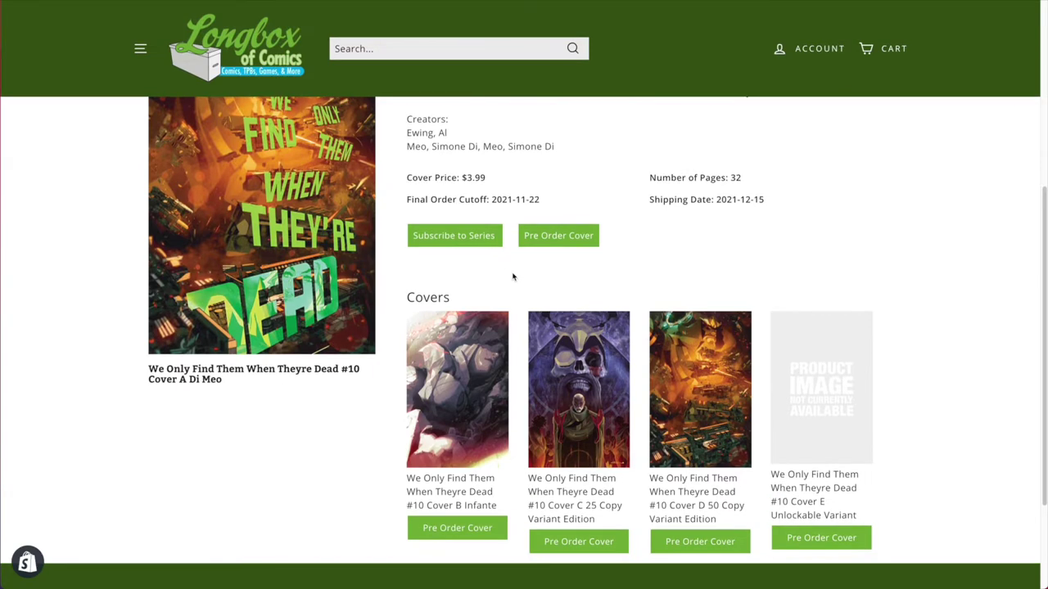
Subscribe to the main cover of the We Only Find Them When Theyre Dead series and close the cover selection
{"action": "left_click", "coordinate": [457, 235]}
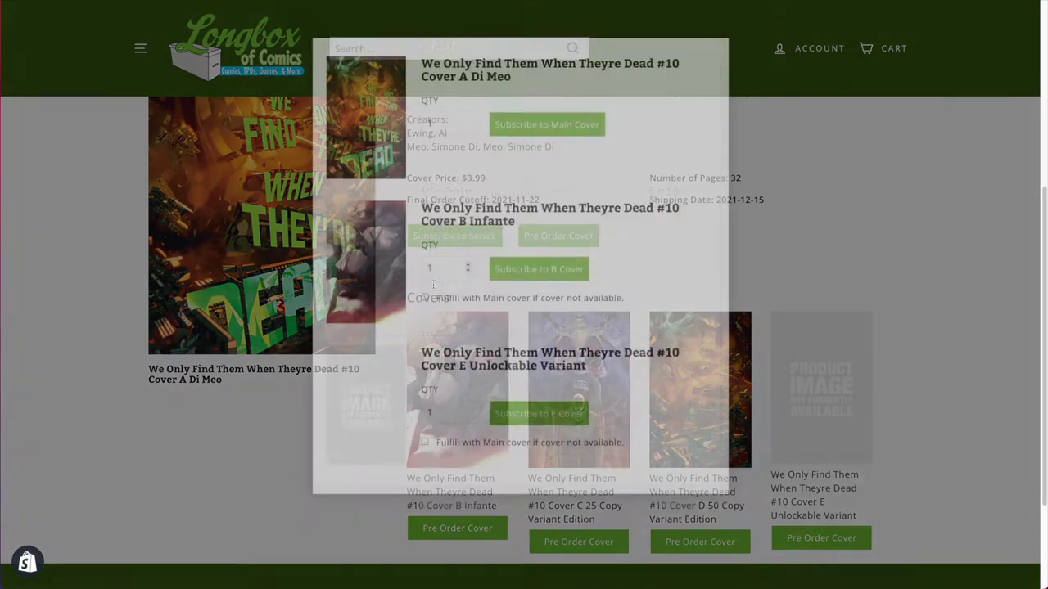
{"action": "left_click", "coordinate": [534, 147]}
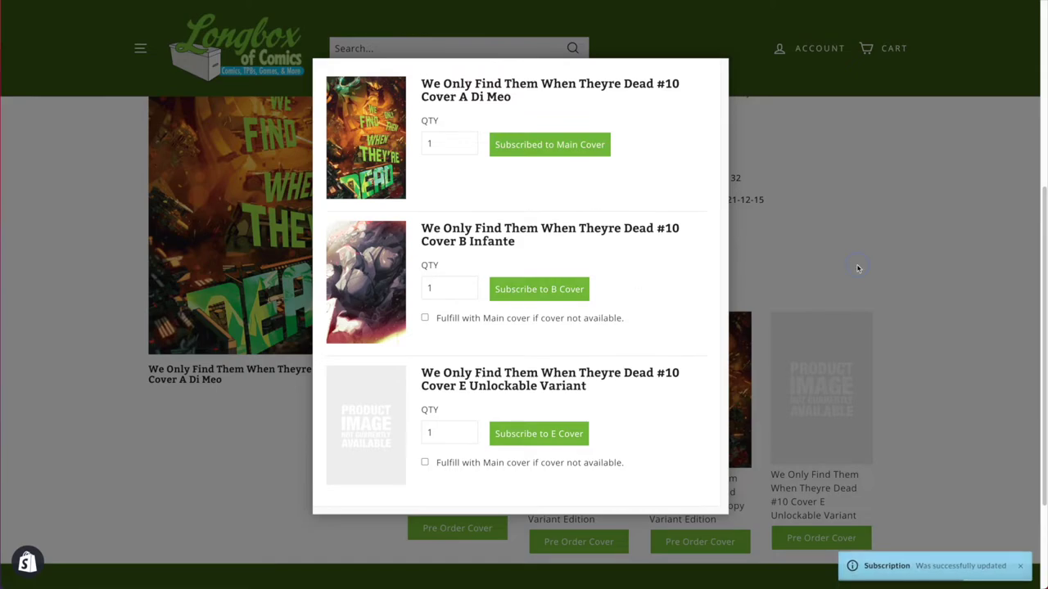
{"action": "left_click", "coordinate": [858, 268]}
{"action": "scroll", "coordinate": [675, 274], "scroll_direction": "up", "scroll_amount": 5}
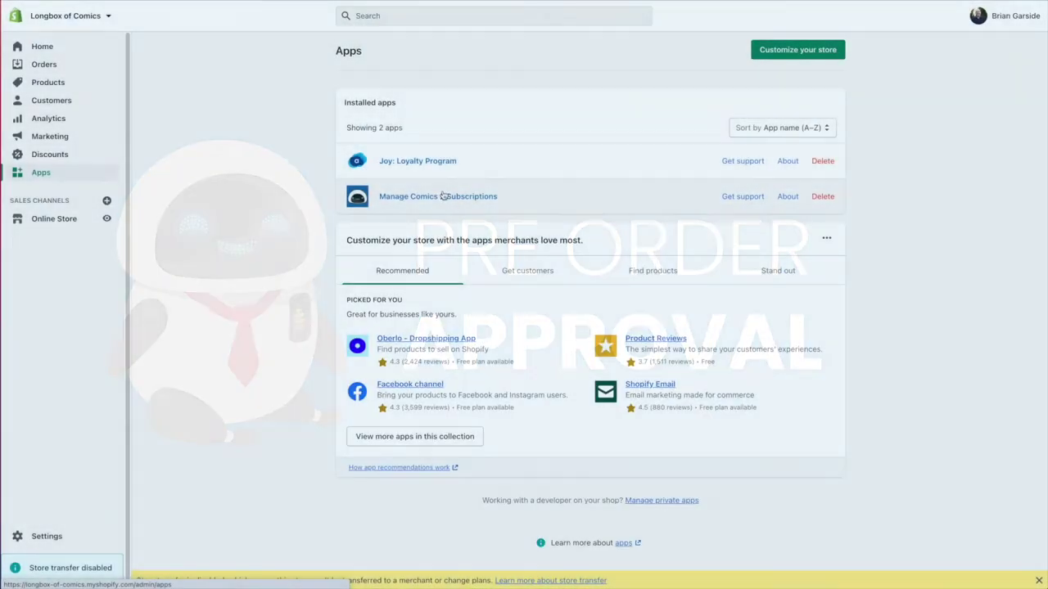
In the Shopify admin's Manage Comics 2 Subscriptions app, approve the pending pre-order for BRZRKR (Berzerker) #7 Cover A Garbett
{"action": "left_click", "coordinate": [446, 167]}
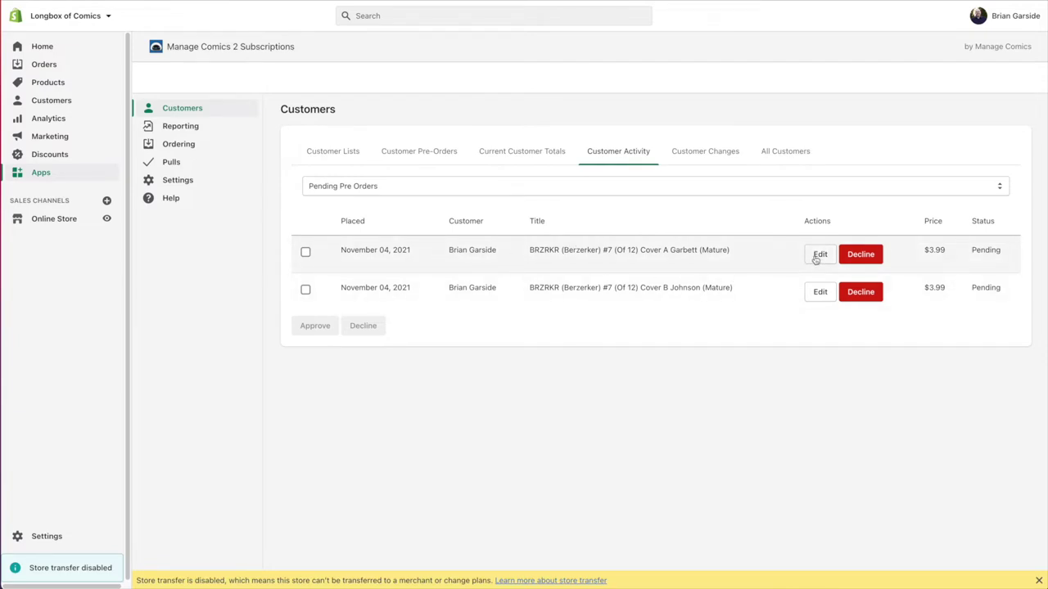
{"action": "left_click", "coordinate": [305, 252]}
{"action": "left_click", "coordinate": [318, 327]}
Set the BRZRKR #7 Cover B pre-order to 5.00, discount exempt, add the note "This is a premium cover - $5.00, no discount." and send it to the customer
{"action": "left_click", "coordinate": [817, 256]}
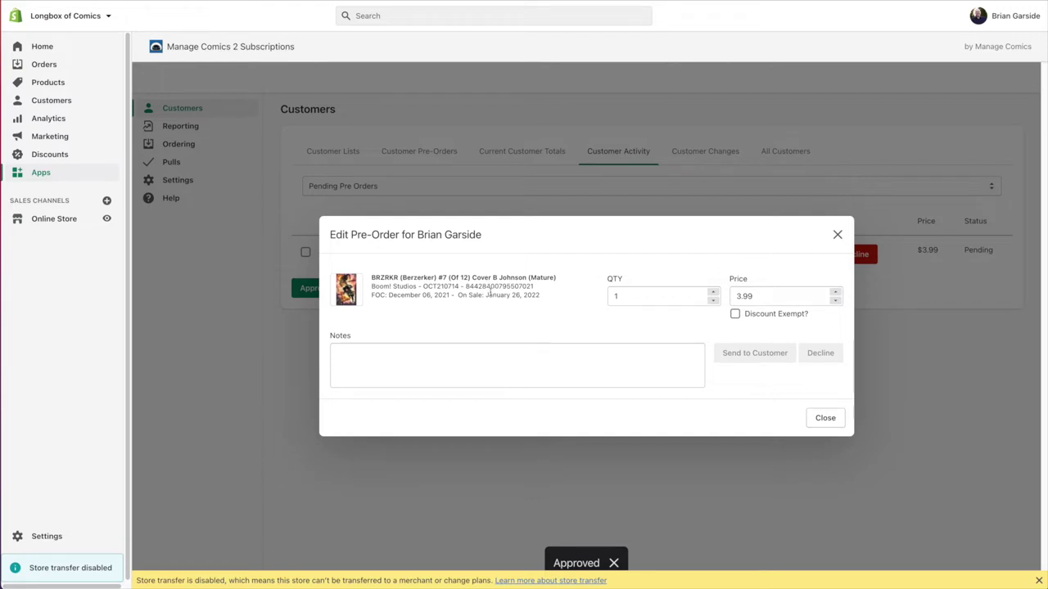
{"action": "double_click", "coordinate": [767, 297]}
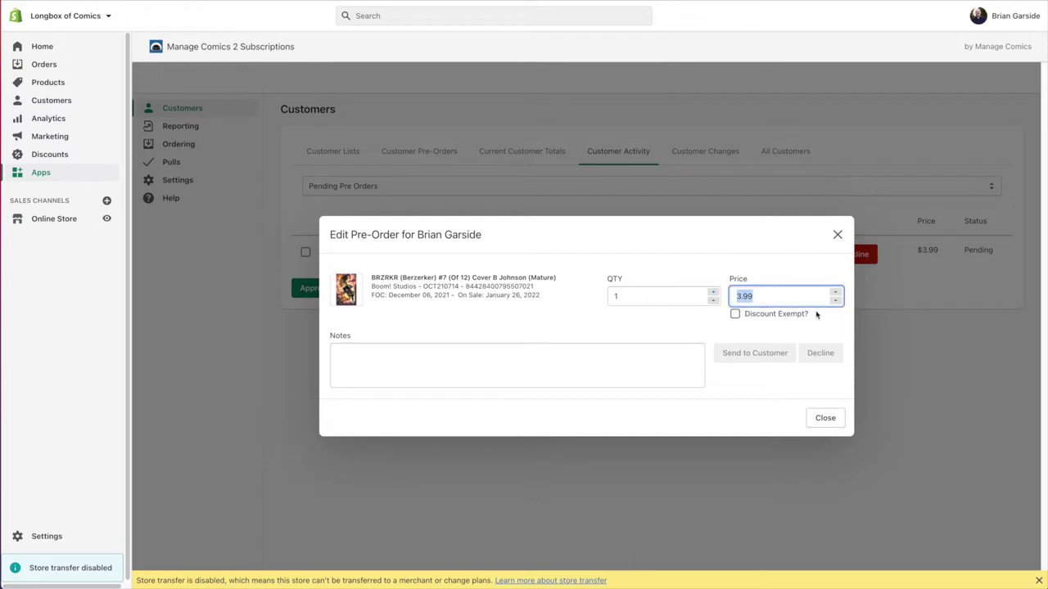
{"action": "type", "text": "5"}
{"action": "left_click", "coordinate": [735, 314]}
{"action": "left_click", "coordinate": [598, 370]}
{"action": "type", "text": "This is a pre"}
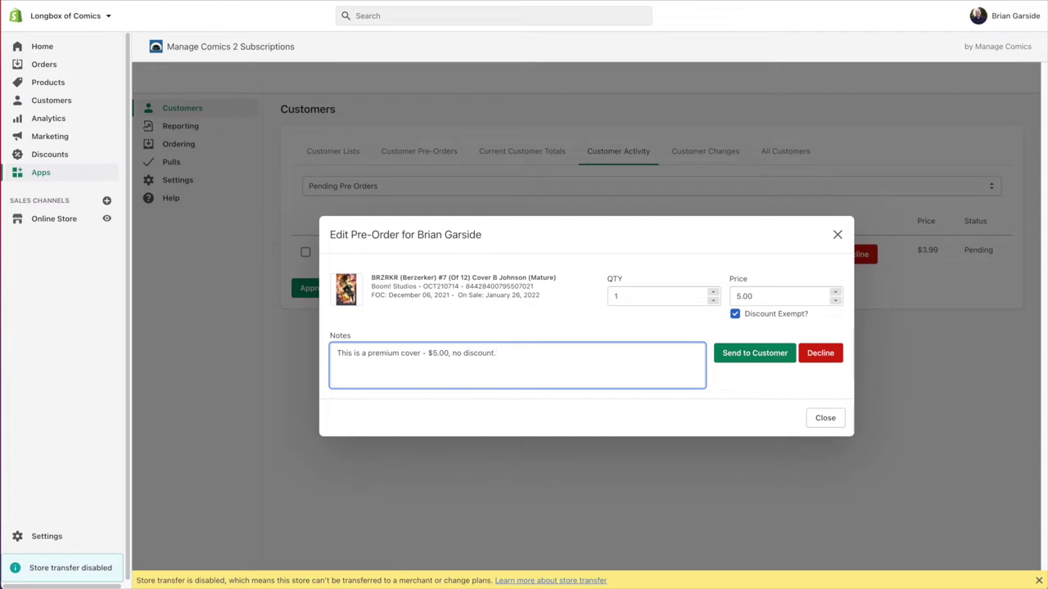
{"action": "left_click", "coordinate": [753, 356]}
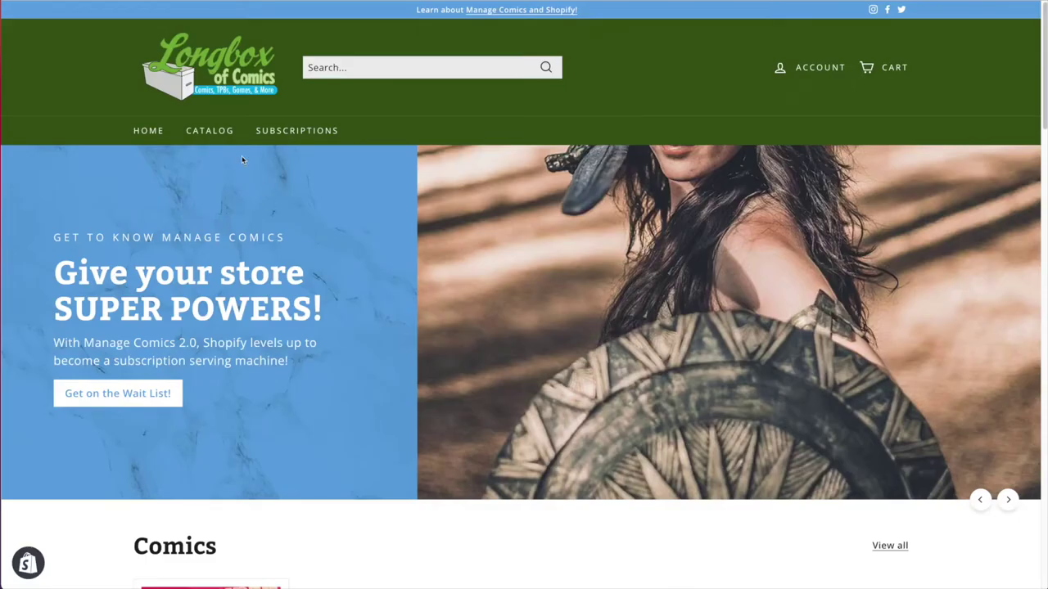
In the storefront's My Subscriptions, accept the BRZRKR (Berzerker) #7 Cover B Johnson pre-order and review the updated subscription list
{"action": "left_click", "coordinate": [297, 131]}
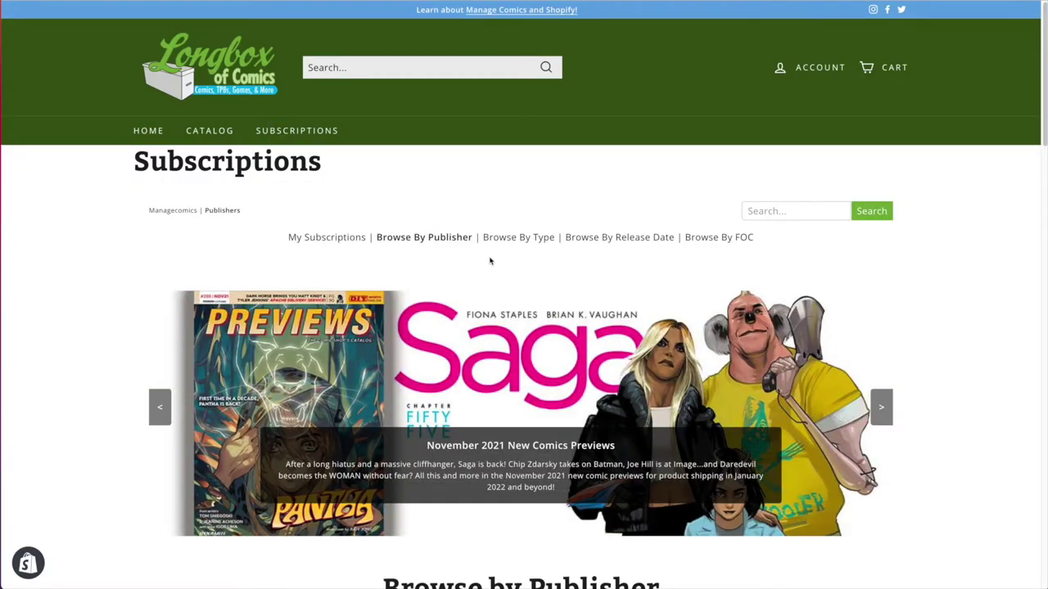
{"action": "left_click", "coordinate": [347, 237]}
{"action": "scroll", "coordinate": [447, 325], "scroll_direction": "down", "scroll_amount": 2}
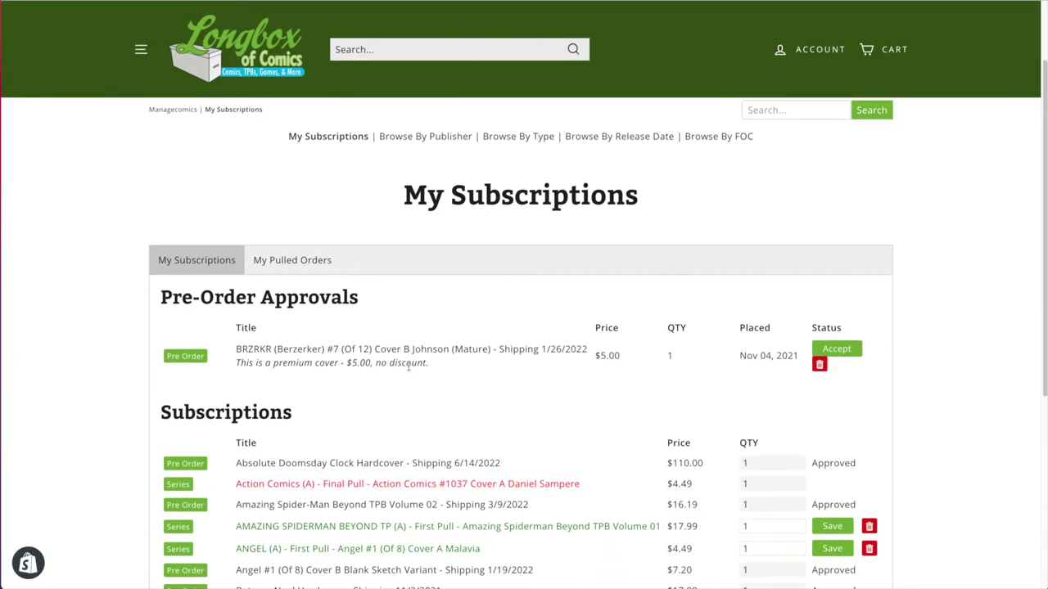
{"action": "left_click", "coordinate": [837, 350]}
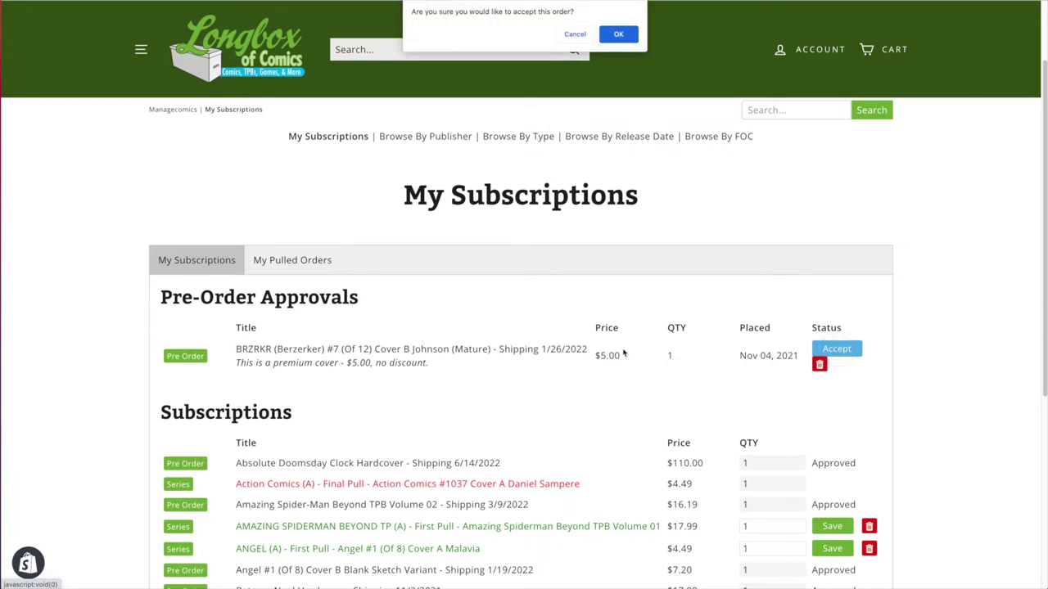
{"action": "left_click", "coordinate": [618, 33]}
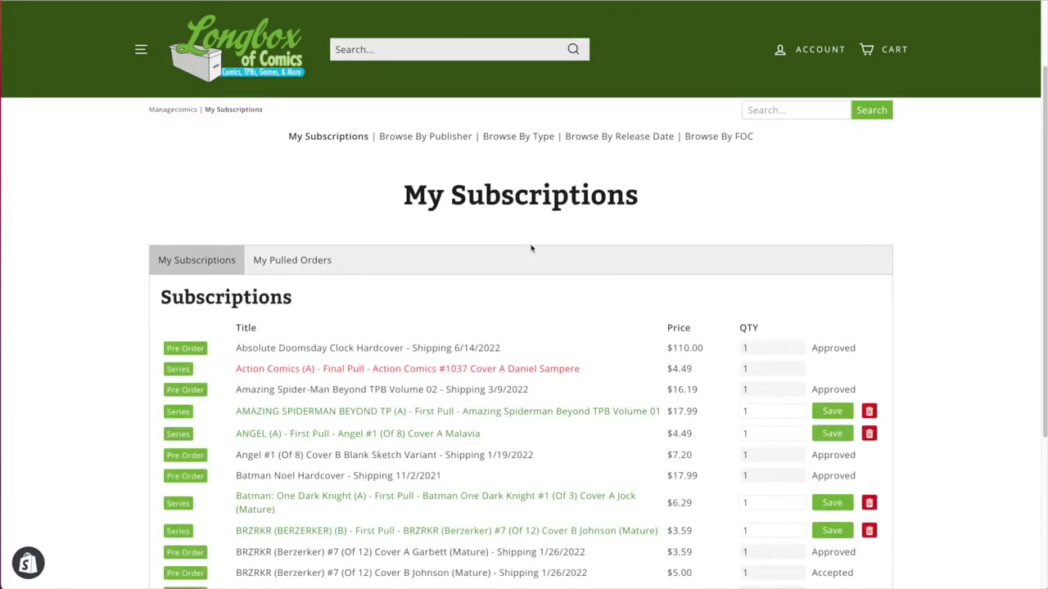
{"action": "scroll", "coordinate": [583, 323], "scroll_direction": "down", "scroll_amount": 3}
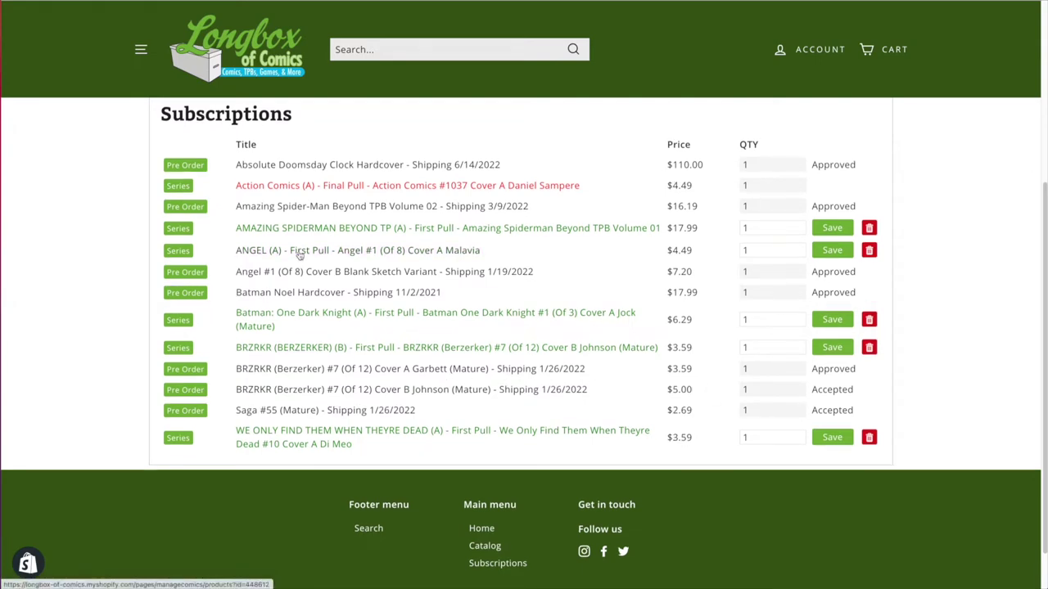
{"action": "scroll", "coordinate": [299, 254], "scroll_direction": "up", "scroll_amount": 5}
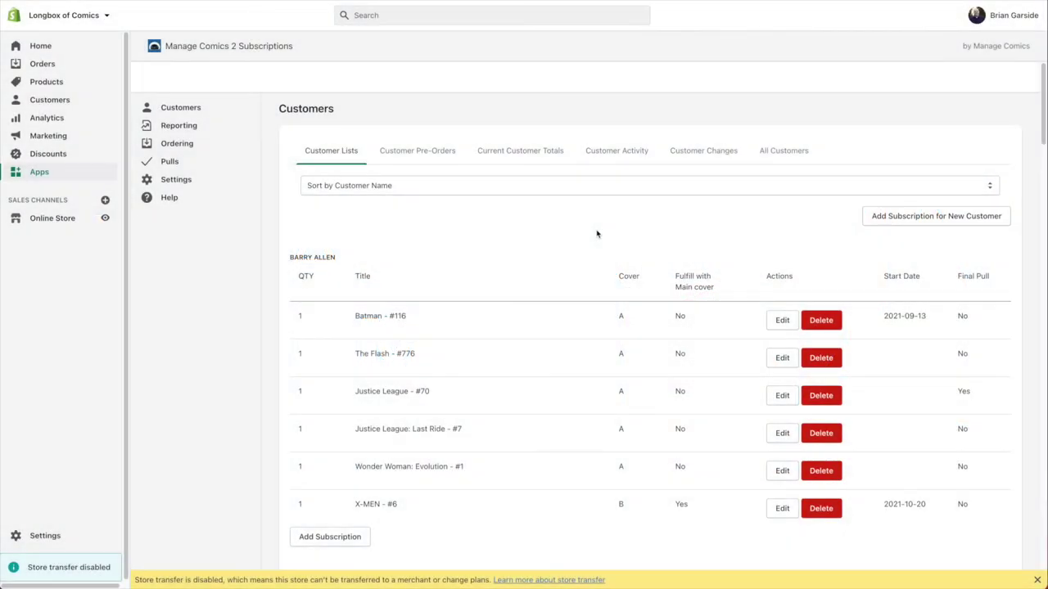
In the Manage Comics 2 Subscriptions admin, mark the first customer's Justice League: Last Ride subscription as a final pull
{"action": "scroll", "coordinate": [597, 234], "scroll_direction": "down", "scroll_amount": 3}
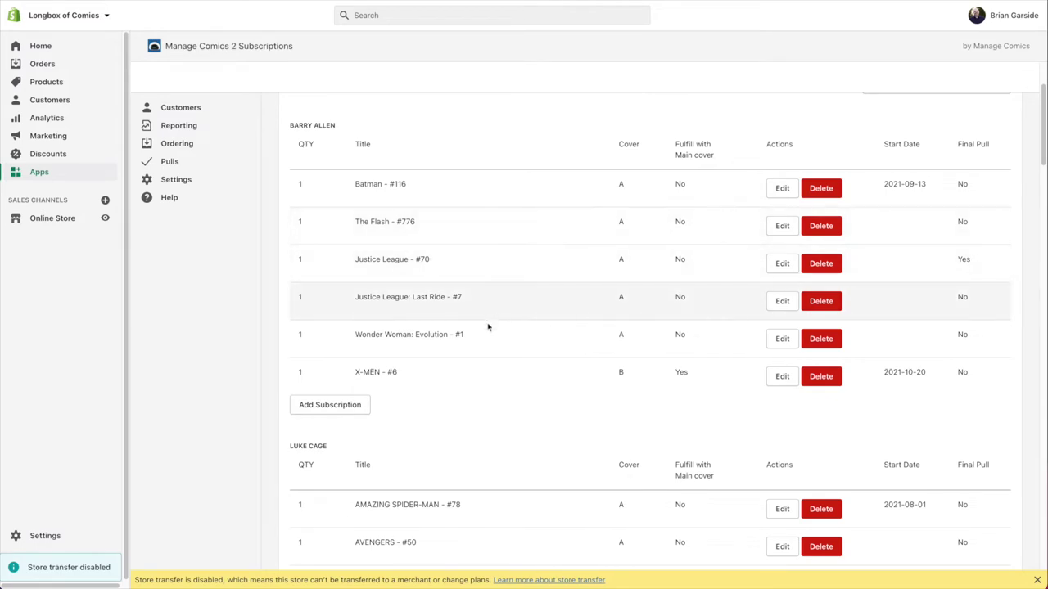
{"action": "left_click", "coordinate": [770, 303]}
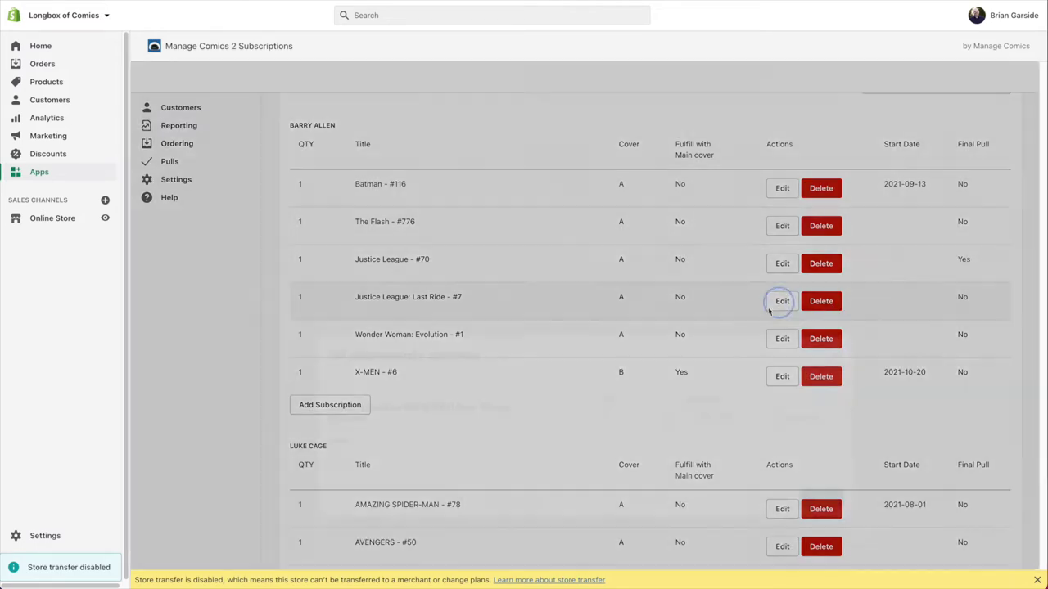
{"action": "left_click", "coordinate": [775, 317]}
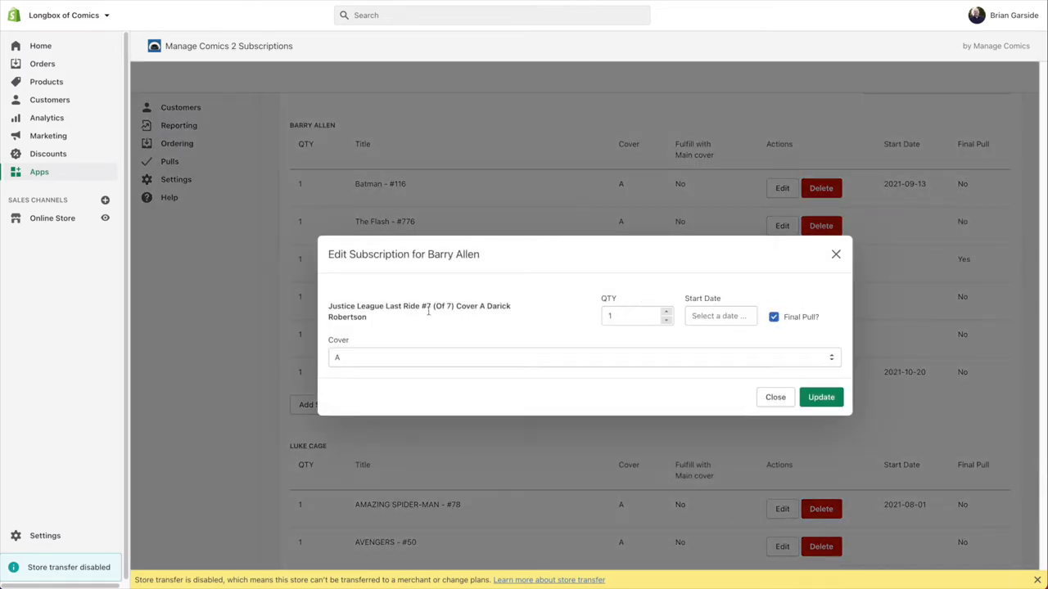
{"action": "left_click", "coordinate": [821, 398]}
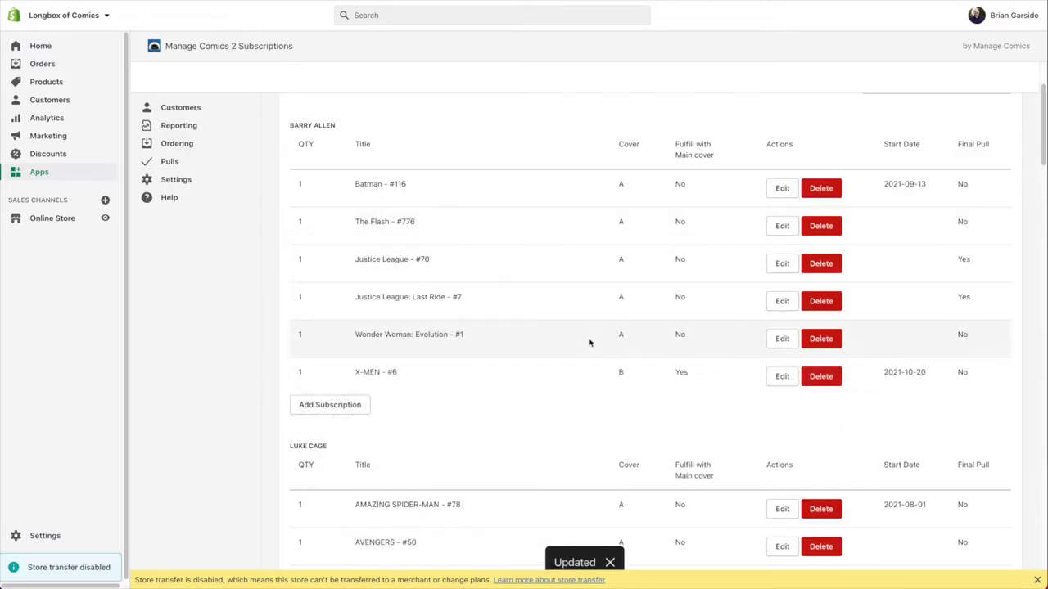
Delete the first customer's Wonder Woman: Evolution subscription and look over the remaining customer lists
{"action": "left_click", "coordinate": [823, 339]}
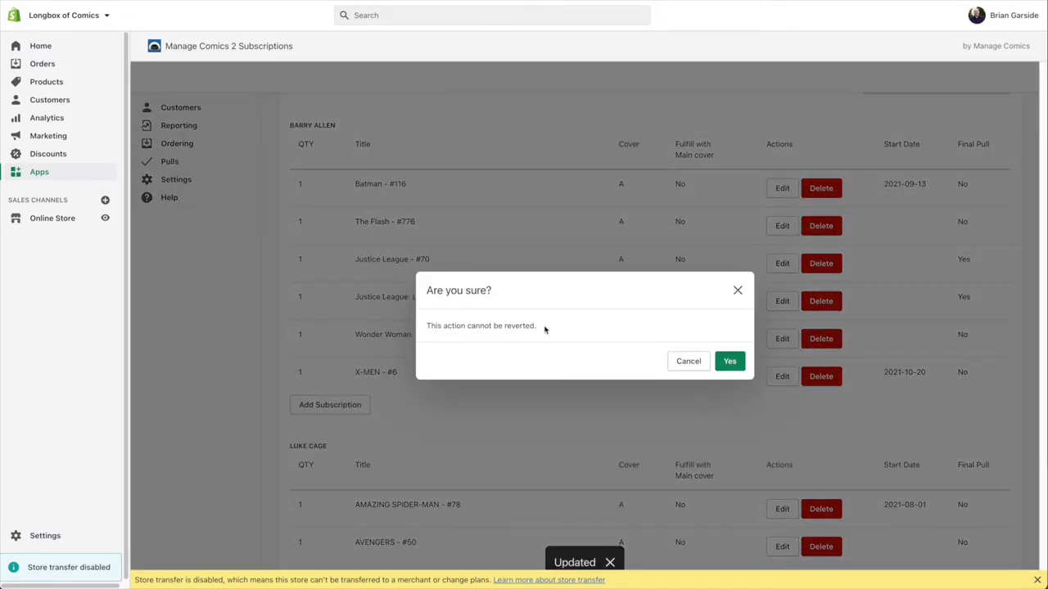
{"action": "left_click", "coordinate": [730, 361]}
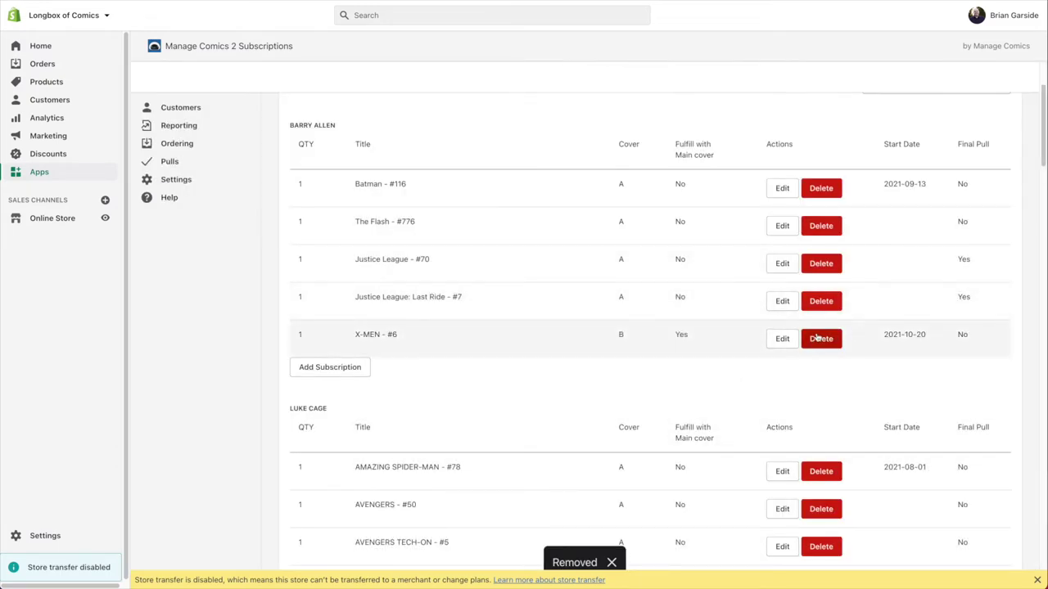
{"action": "scroll", "coordinate": [547, 253], "scroll_direction": "down", "scroll_amount": 3}
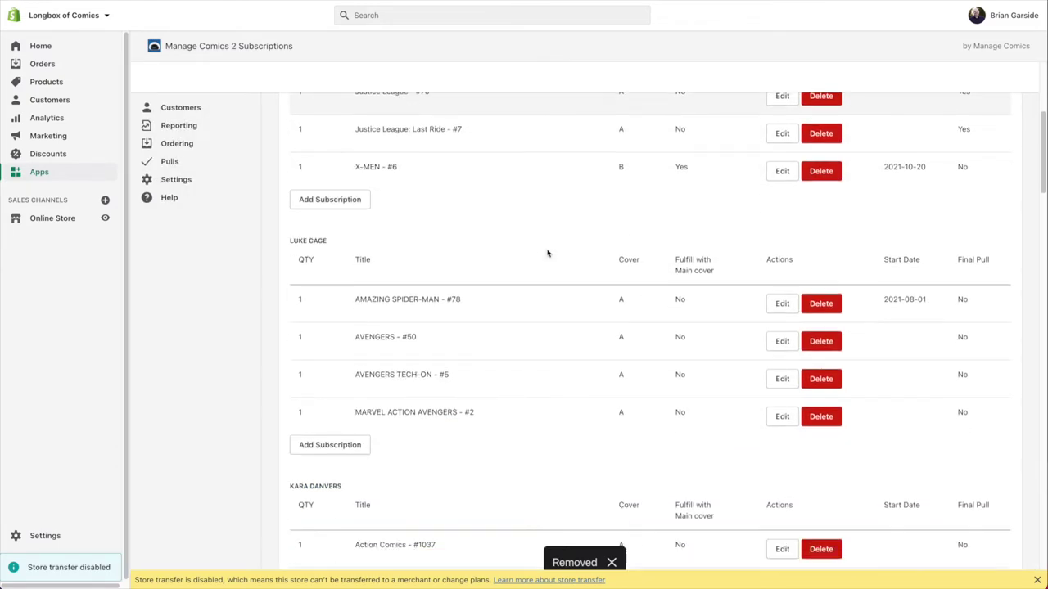
{"action": "scroll", "coordinate": [548, 253], "scroll_direction": "down", "scroll_amount": 1}
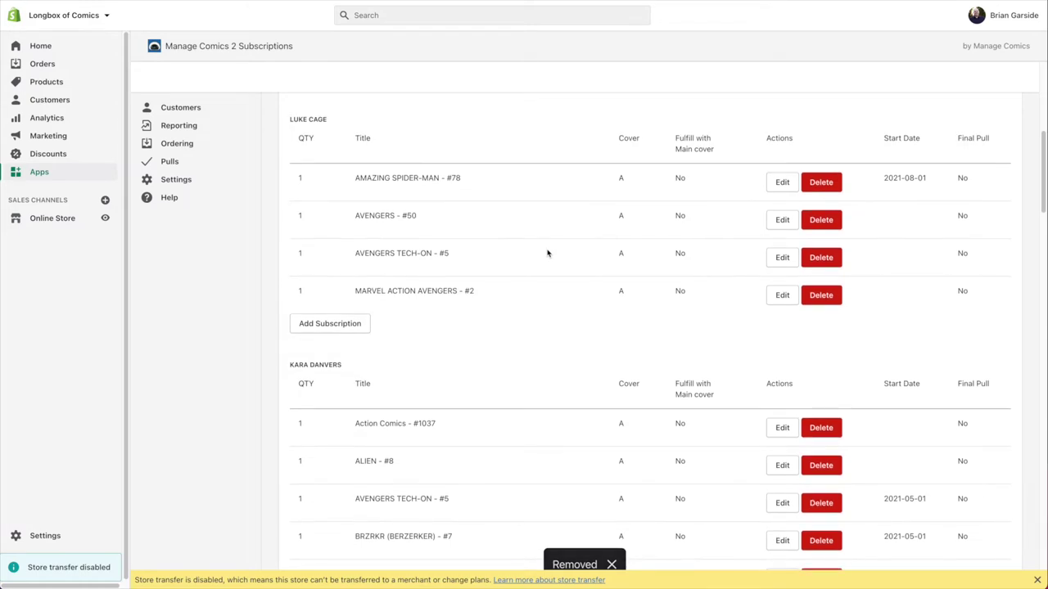
{"action": "scroll", "coordinate": [548, 253], "scroll_direction": "up", "scroll_amount": 5}
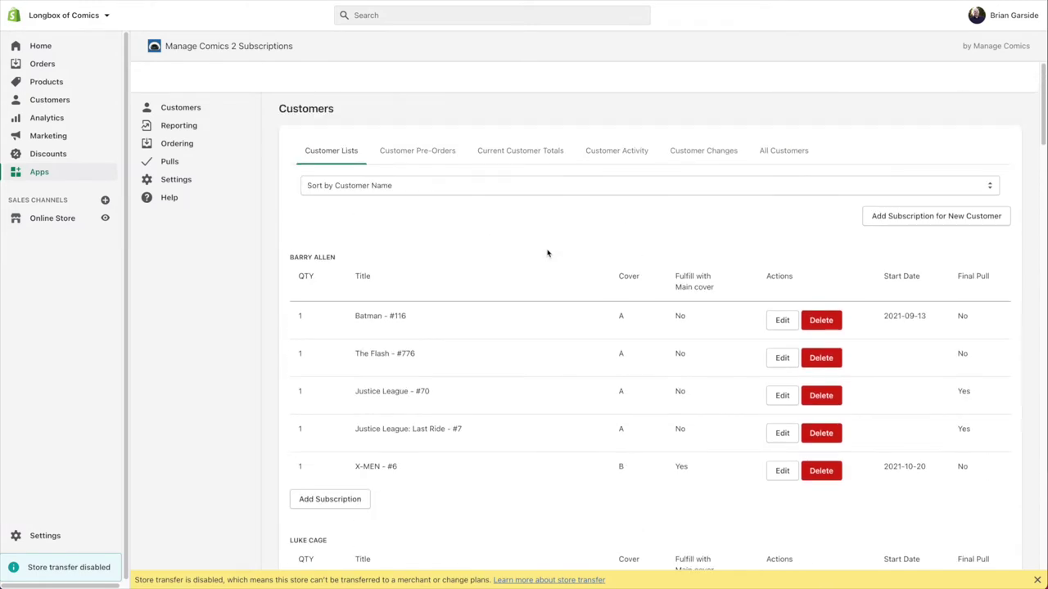
Search for "Legion" and subscribe the first customer to Justice League vs The Legion Of Super-Heroes #1 Cover A Scott Godlewski
{"action": "left_click", "coordinate": [331, 499]}
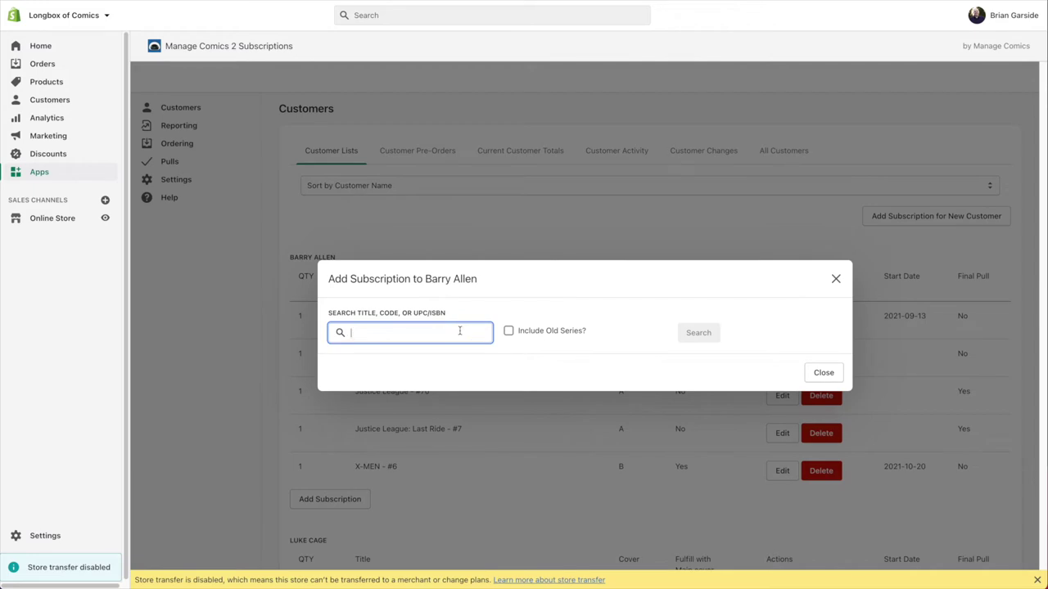
{"action": "type", "text": "Legion"}
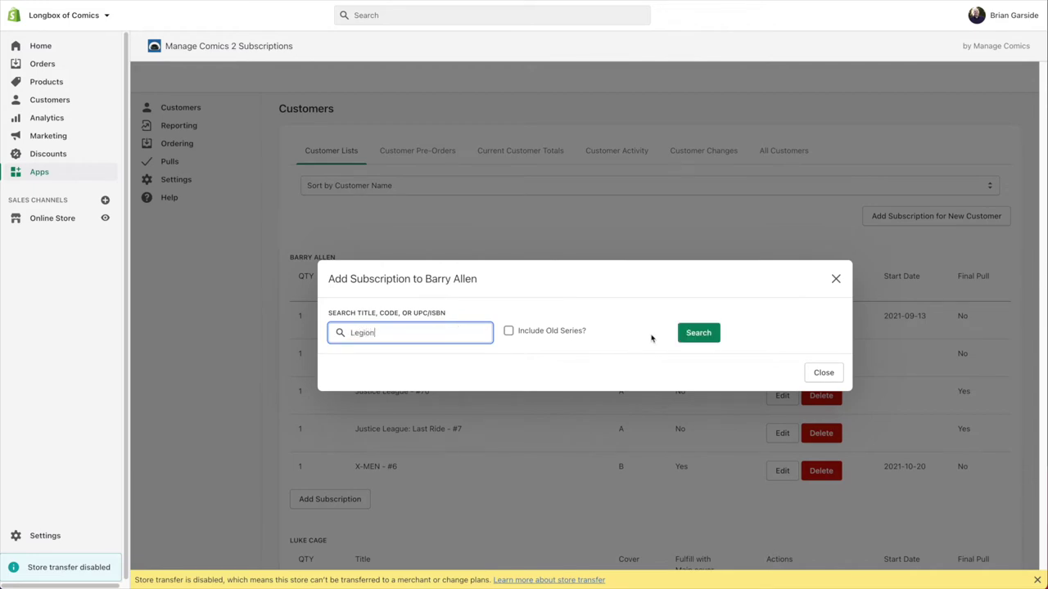
{"action": "left_click", "coordinate": [688, 332]}
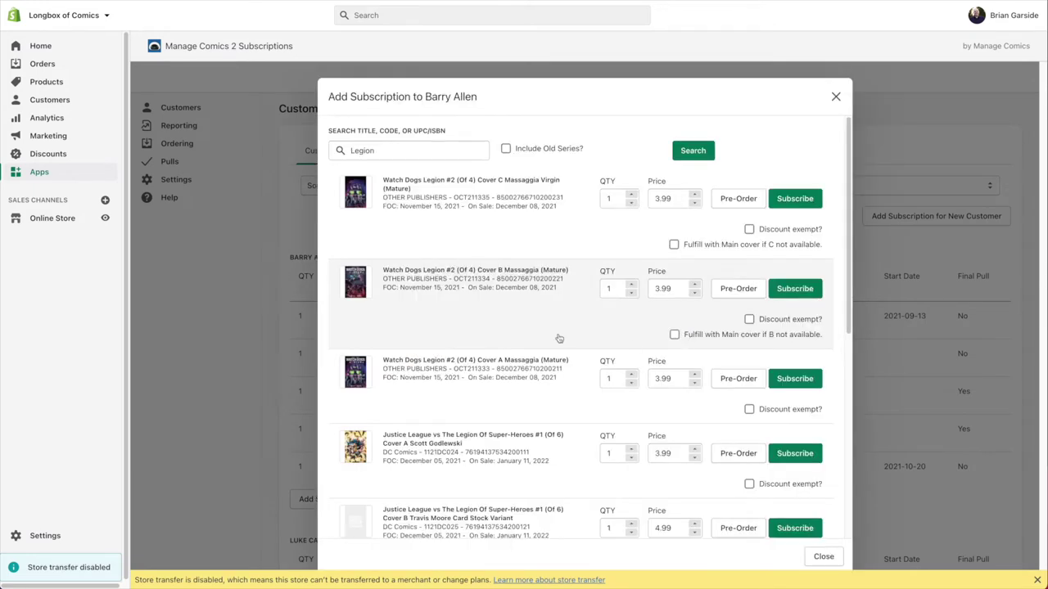
{"action": "scroll", "coordinate": [480, 260], "scroll_direction": "down", "scroll_amount": 2}
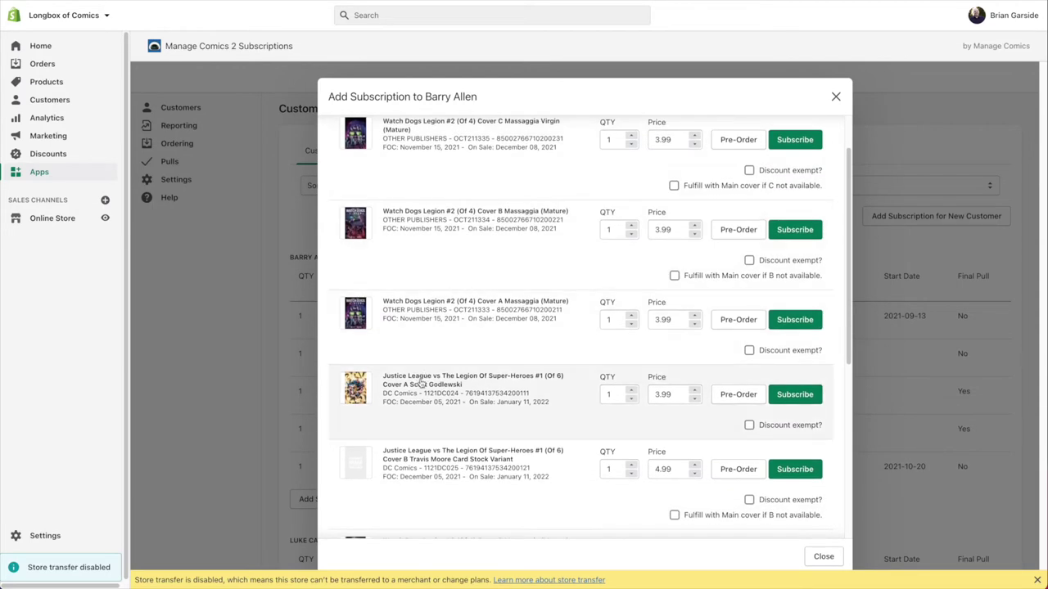
{"action": "left_click", "coordinate": [795, 395]}
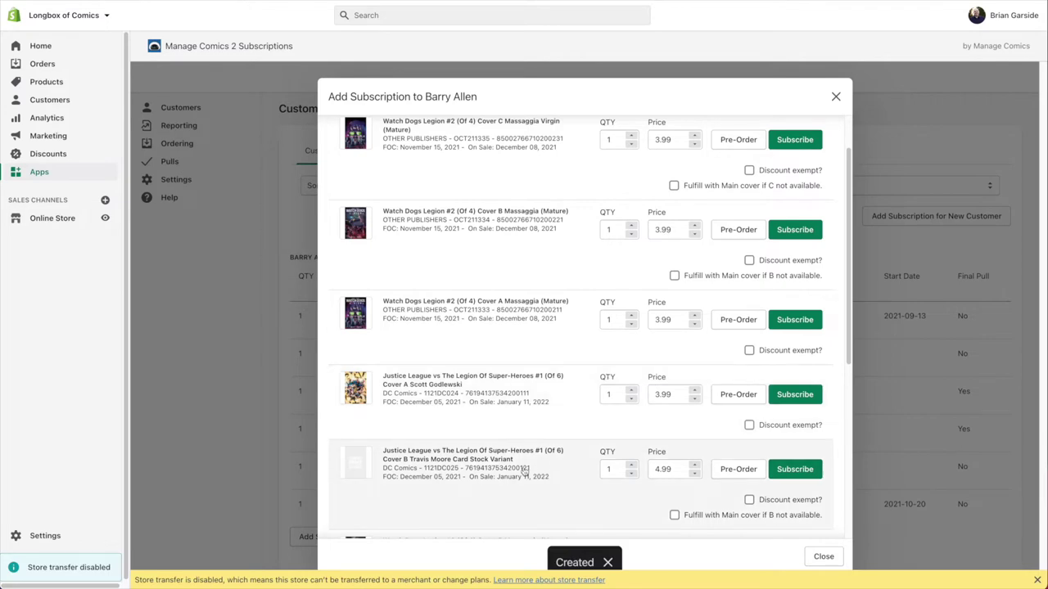
Pre-order Justice League vs The Legion Of Super-Heroes #1 Cover B Travis Moore Card Stock Variant as discount exempt and close the dialog
{"action": "scroll", "coordinate": [786, 450], "scroll_direction": "down", "scroll_amount": 1}
{"action": "left_click", "coordinate": [750, 468]}
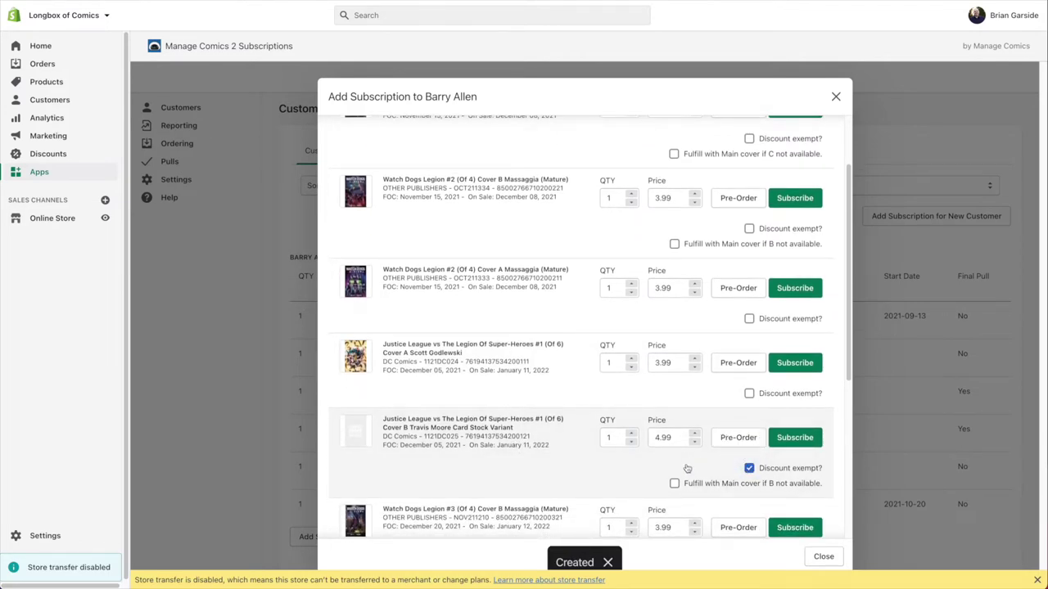
{"action": "left_click", "coordinate": [824, 557]}
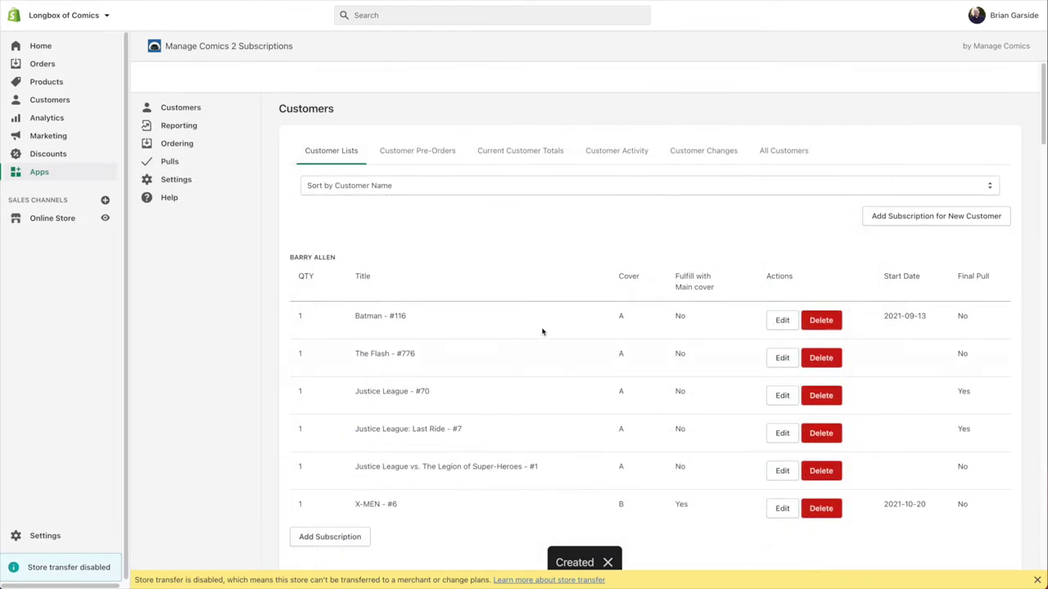
{"action": "scroll", "coordinate": [654, 254], "scroll_direction": "down", "scroll_amount": 2}
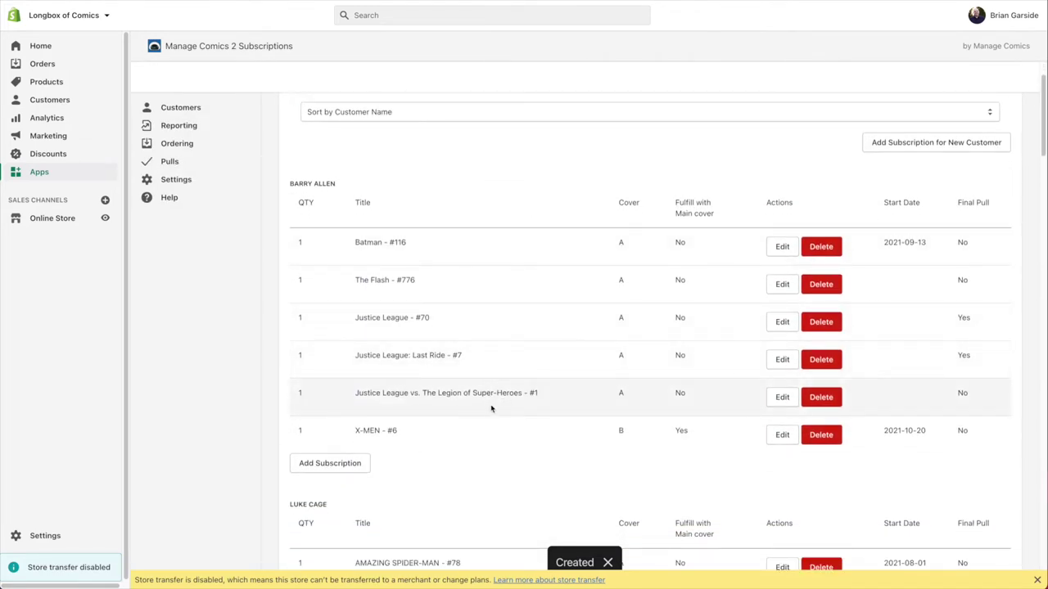
{"action": "scroll", "coordinate": [409, 276], "scroll_direction": "up", "scroll_amount": 2}
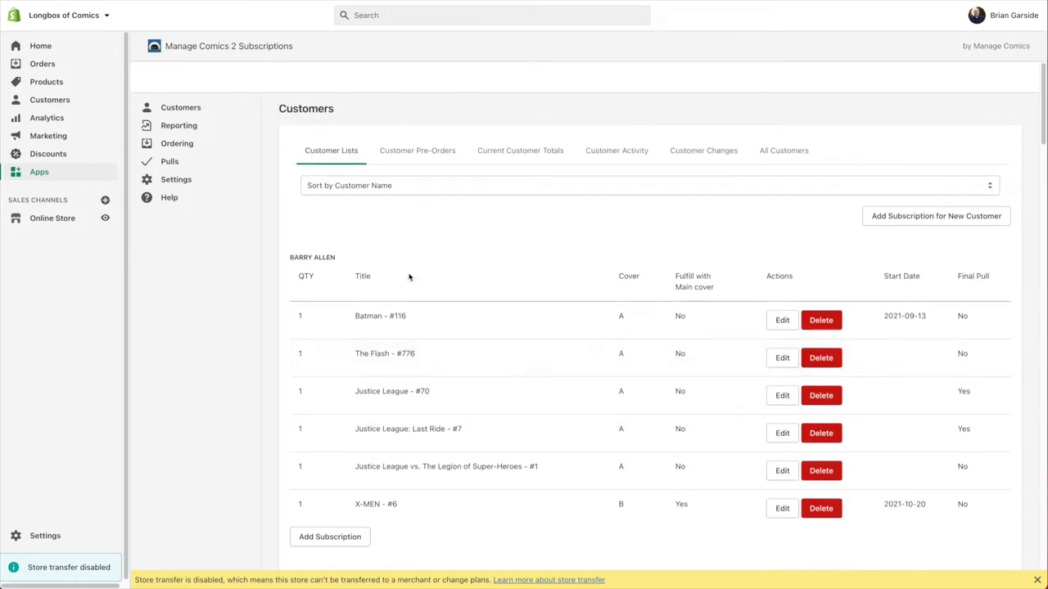
Check the first customer's list of pre-orders for the newly added titles
{"action": "left_click", "coordinate": [422, 152]}
{"action": "scroll", "coordinate": [517, 302], "scroll_direction": "down", "scroll_amount": 3}
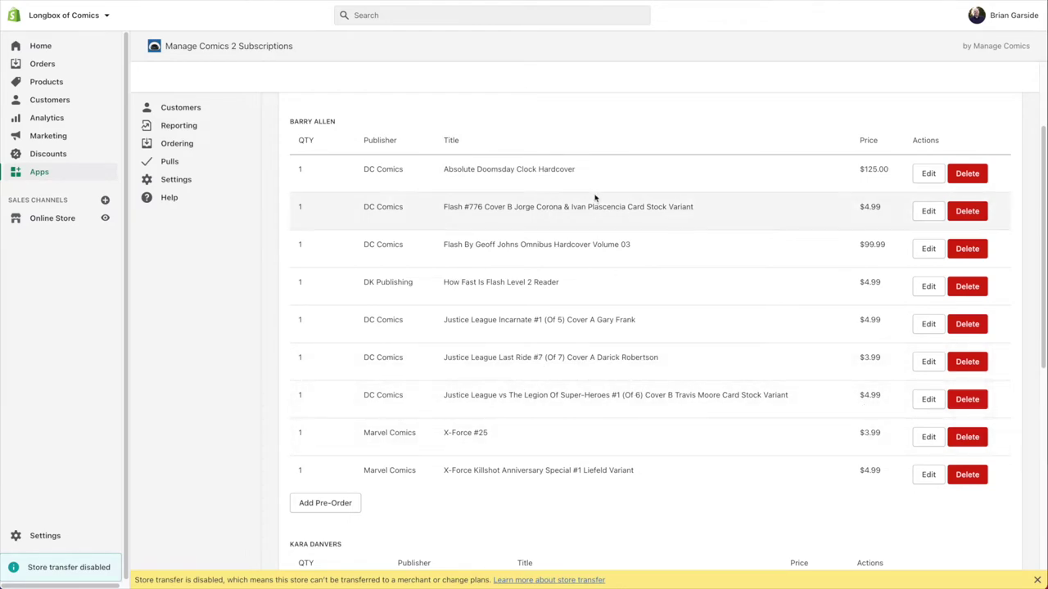
{"action": "scroll", "coordinate": [597, 199], "scroll_direction": "up", "scroll_amount": 4}
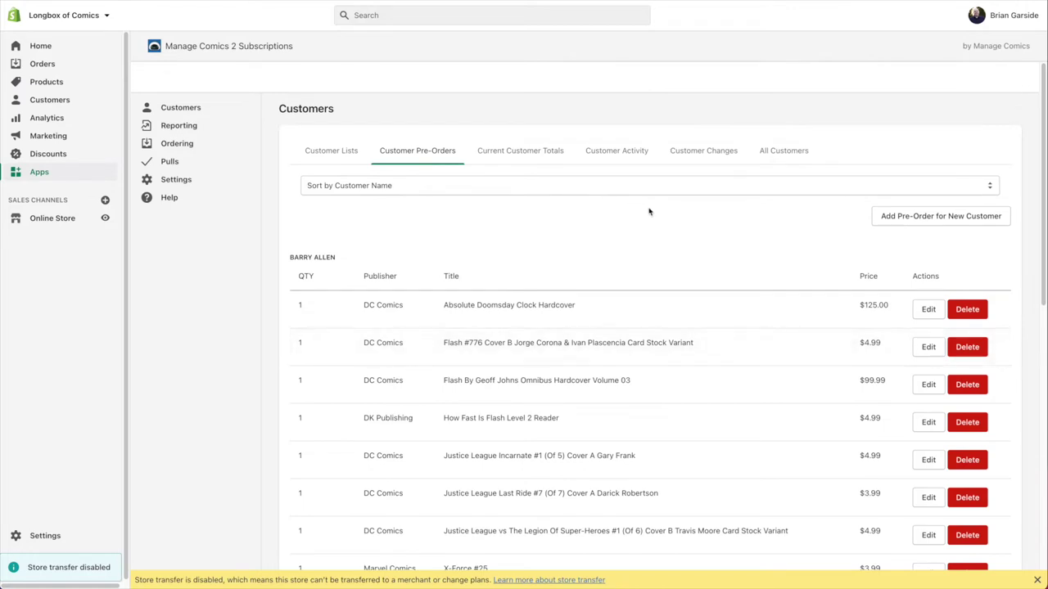
Back in the customer subscription lists, set the start date of Justice League vs. The Legion of Super-Heroes to 2021-09-01
{"action": "left_click", "coordinate": [336, 151]}
{"action": "scroll", "coordinate": [497, 252], "scroll_direction": "down", "scroll_amount": 5}
{"action": "scroll", "coordinate": [497, 251], "scroll_direction": "up", "scroll_amount": 2}
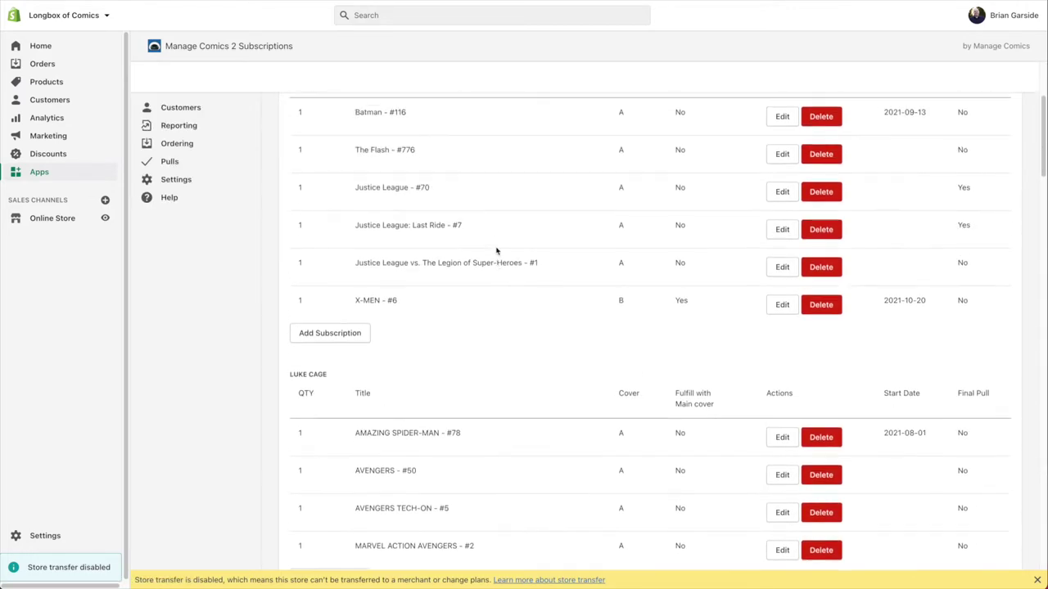
{"action": "left_click", "coordinate": [780, 277]}
{"action": "left_click", "coordinate": [718, 316]}
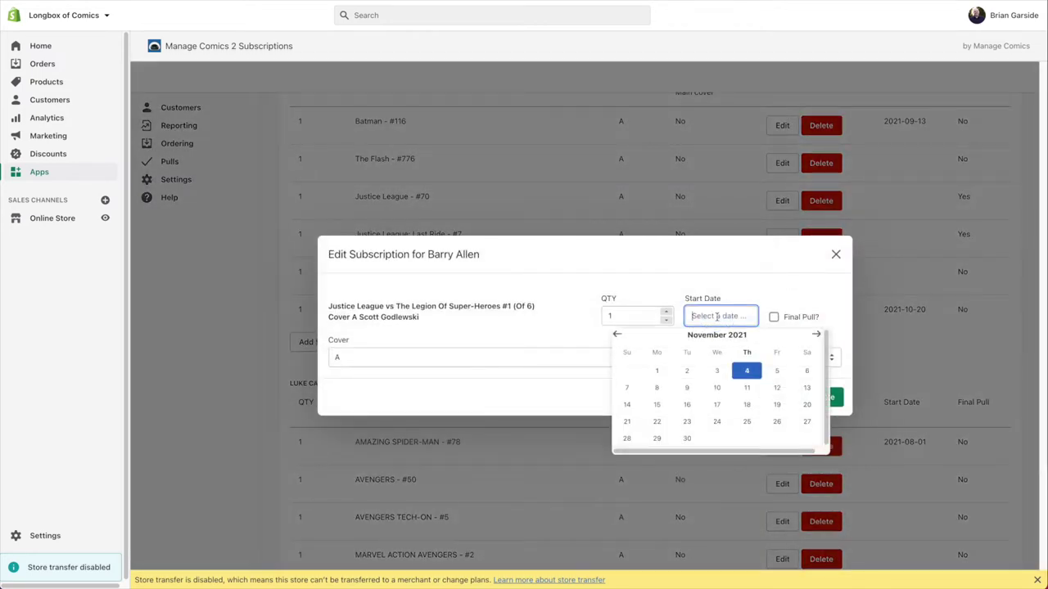
{"action": "left_click", "coordinate": [617, 334]}
{"action": "left_click", "coordinate": [617, 334]}
{"action": "left_click", "coordinate": [719, 372]}
{"action": "left_click", "coordinate": [822, 397]}
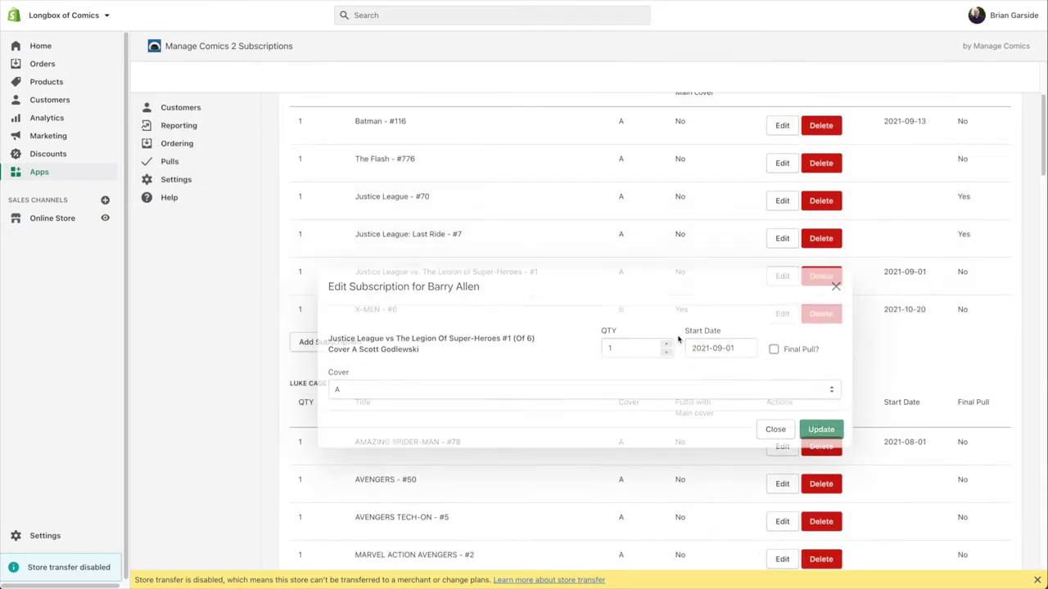
{"action": "scroll", "coordinate": [584, 215], "scroll_direction": "up", "scroll_amount": 3}
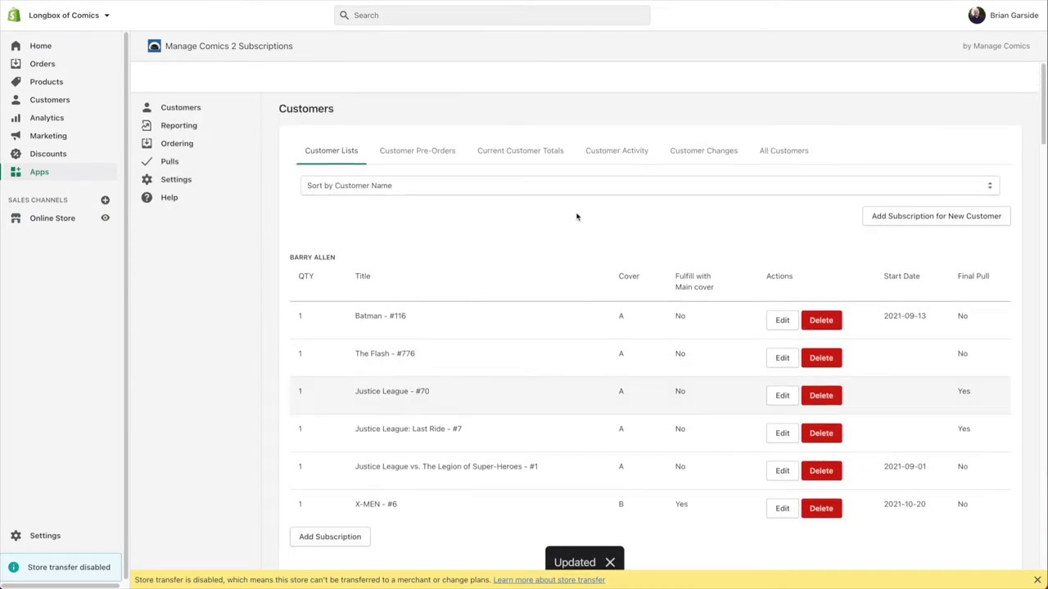
Browse the customers available when adding a subscription for a new customer, and close the dialog without choosing one
{"action": "left_click", "coordinate": [894, 219]}
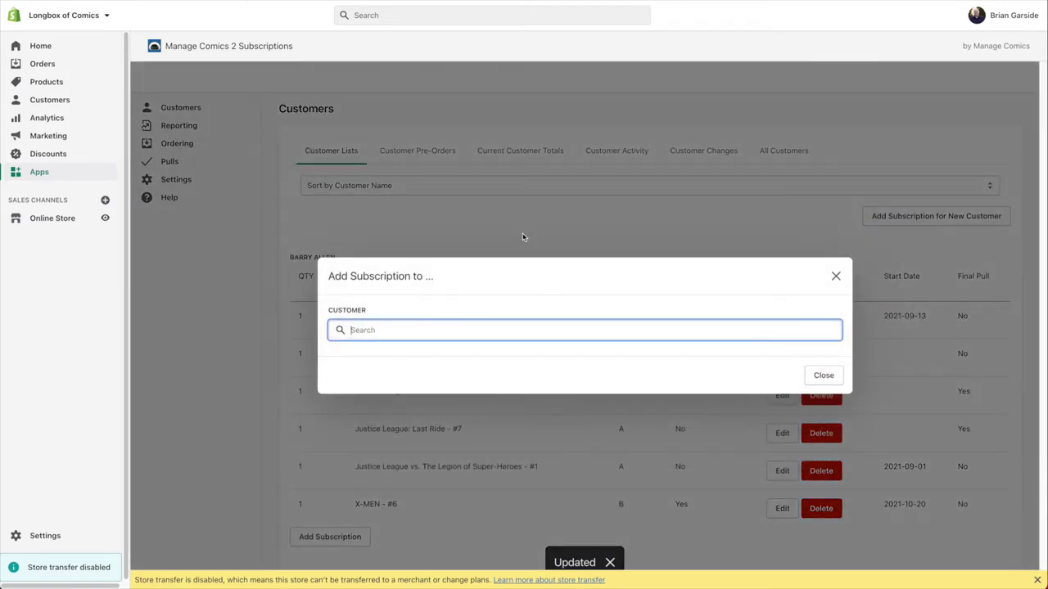
{"action": "left_click", "coordinate": [457, 327]}
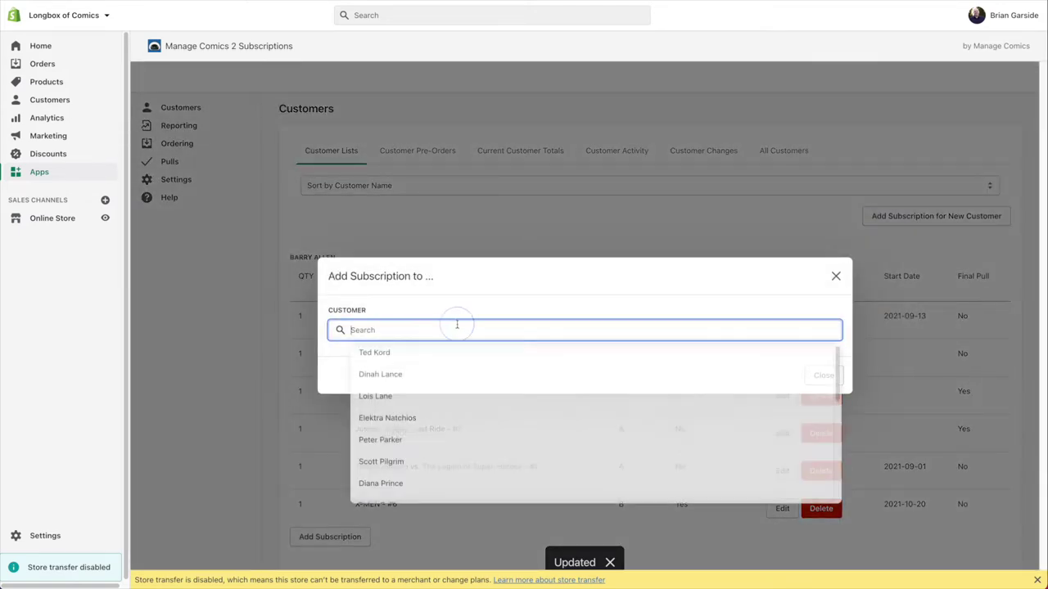
{"action": "scroll", "coordinate": [488, 380], "scroll_direction": "down", "scroll_amount": 3}
{"action": "scroll", "coordinate": [490, 379], "scroll_direction": "down", "scroll_amount": 1}
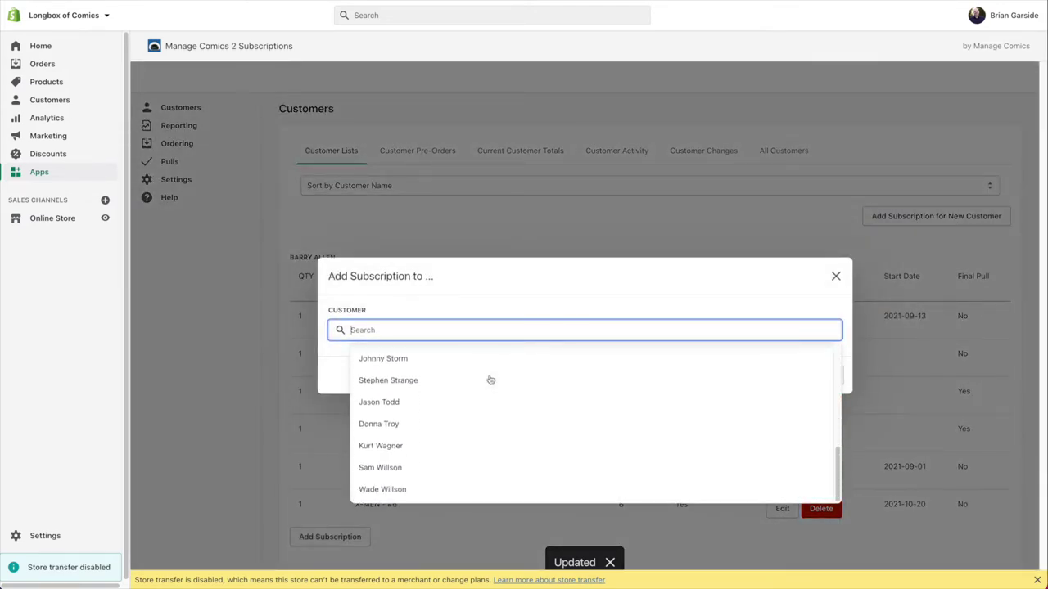
{"action": "left_click", "coordinate": [834, 277]}
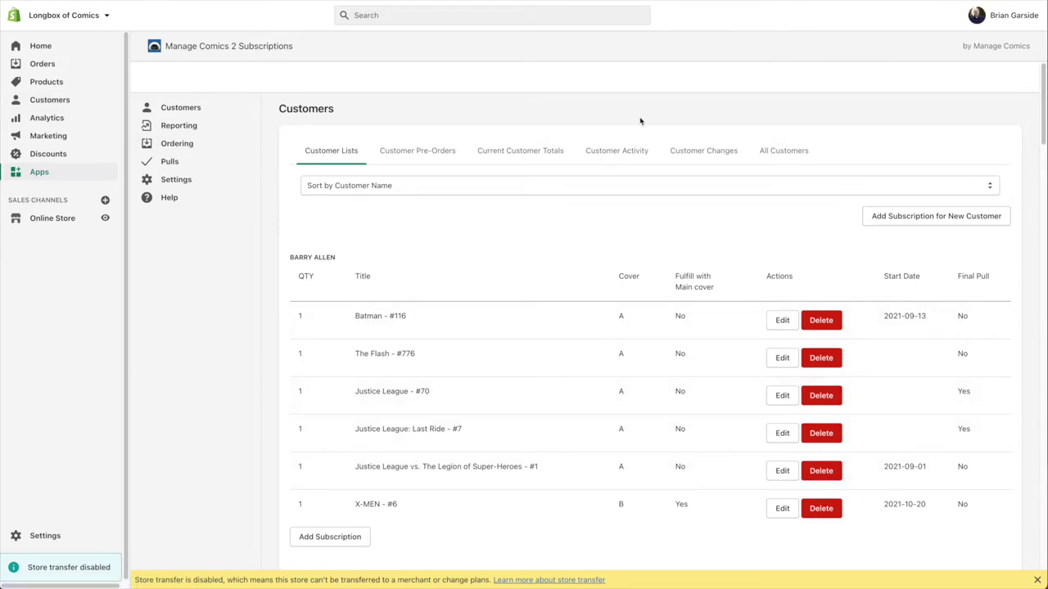
View the current customer totals
{"action": "left_click", "coordinate": [562, 152]}
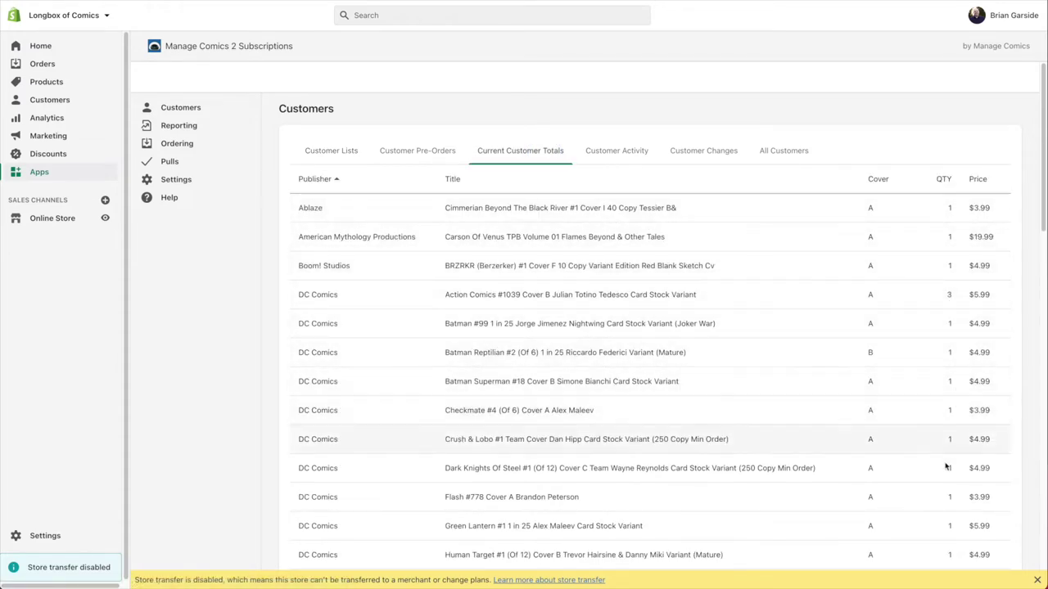
Look through the current customer totals by publisher, title, cover, quantity and price
{"action": "scroll", "coordinate": [848, 404], "scroll_direction": "down", "scroll_amount": 2}
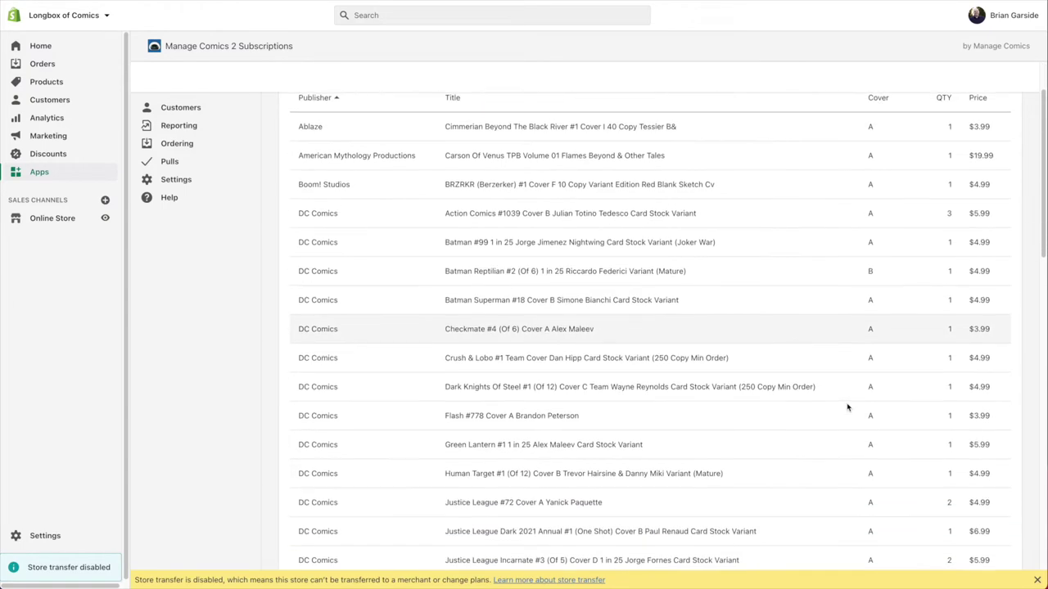
{"action": "scroll", "coordinate": [727, 359], "scroll_direction": "up", "scroll_amount": 1}
{"action": "scroll", "coordinate": [727, 358], "scroll_direction": "up", "scroll_amount": 1}
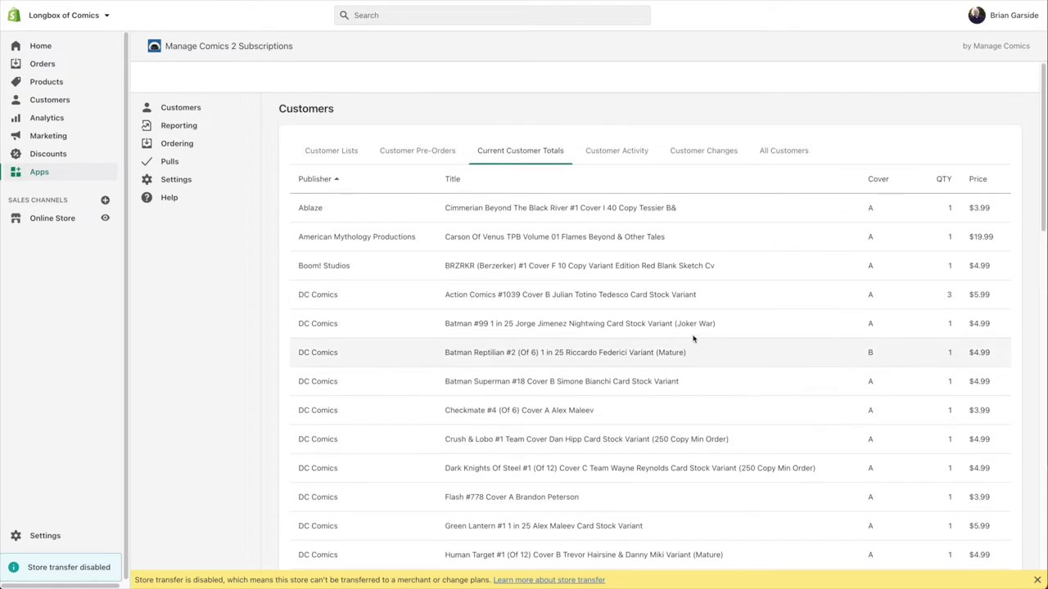
In the customer activity, view the approved and accepted pre-orders, those waiting for acceptance, and the declined ones
{"action": "left_click", "coordinate": [635, 153]}
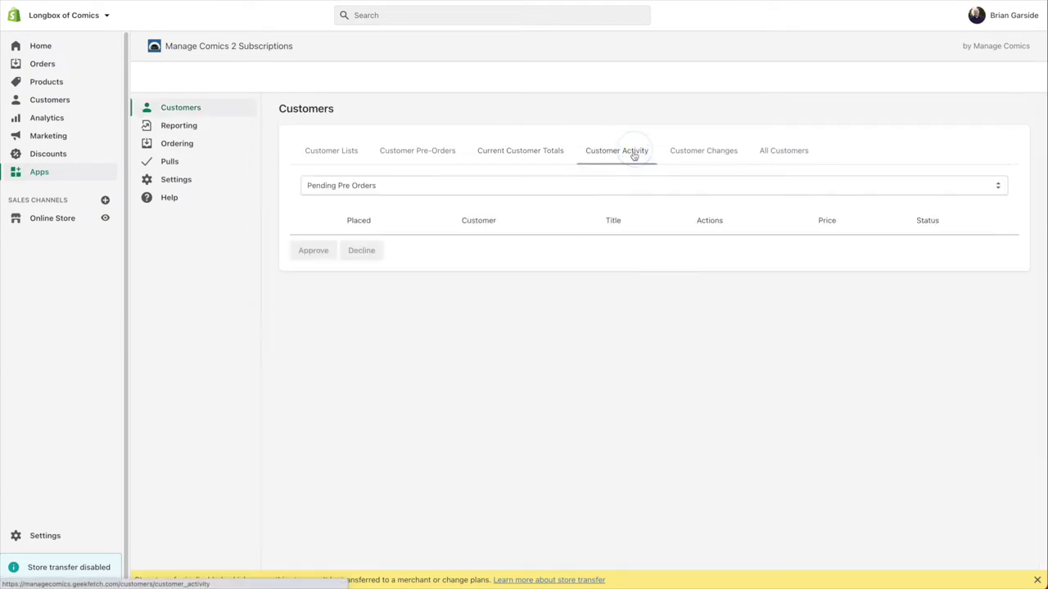
{"action": "left_click", "coordinate": [529, 190]}
{"action": "left_click", "coordinate": [526, 199]}
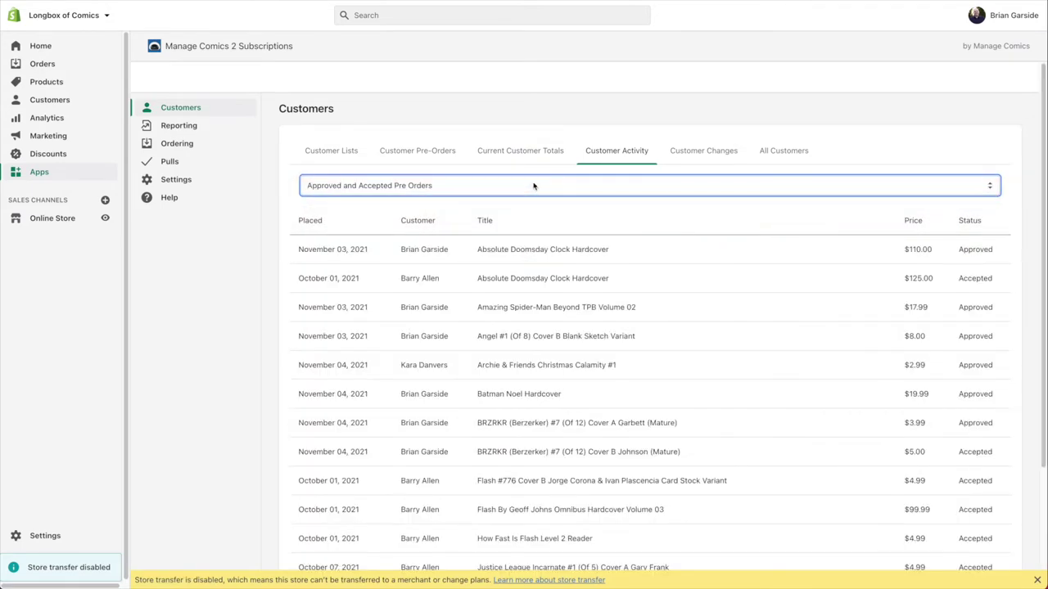
{"action": "left_click", "coordinate": [534, 187]}
{"action": "left_click", "coordinate": [530, 199]}
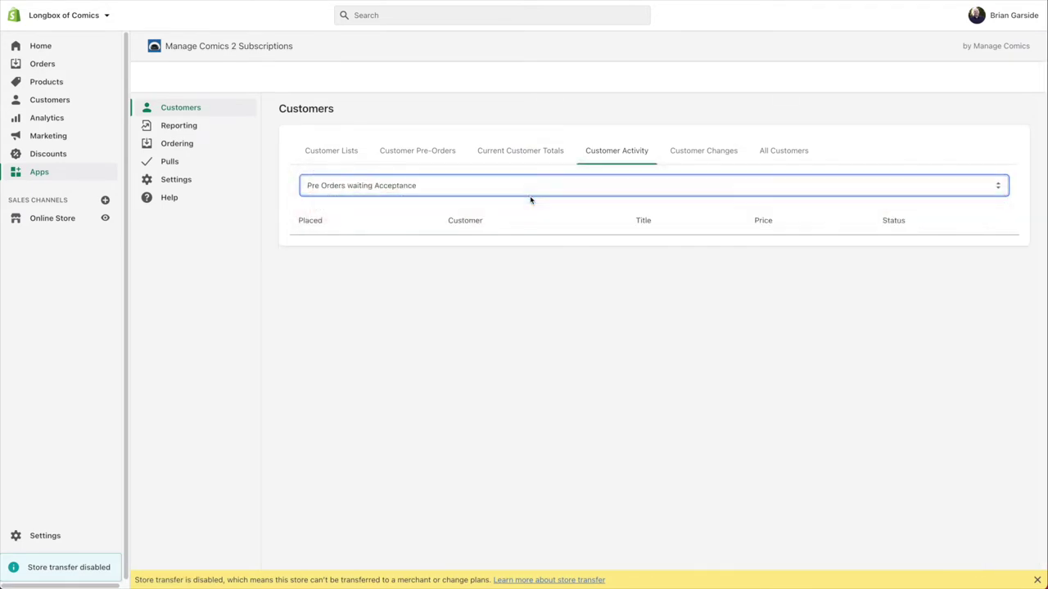
{"action": "left_click", "coordinate": [541, 185]}
{"action": "left_click", "coordinate": [536, 198]}
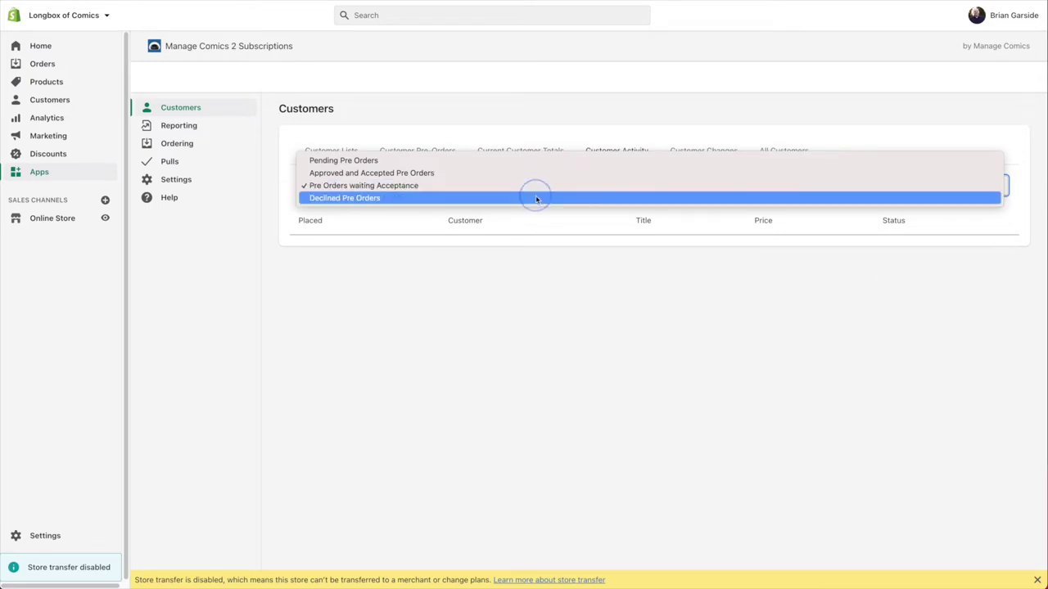
Search the customer changes for the date range 2021-11-01 to 2021-11-04
{"action": "left_click", "coordinate": [704, 157]}
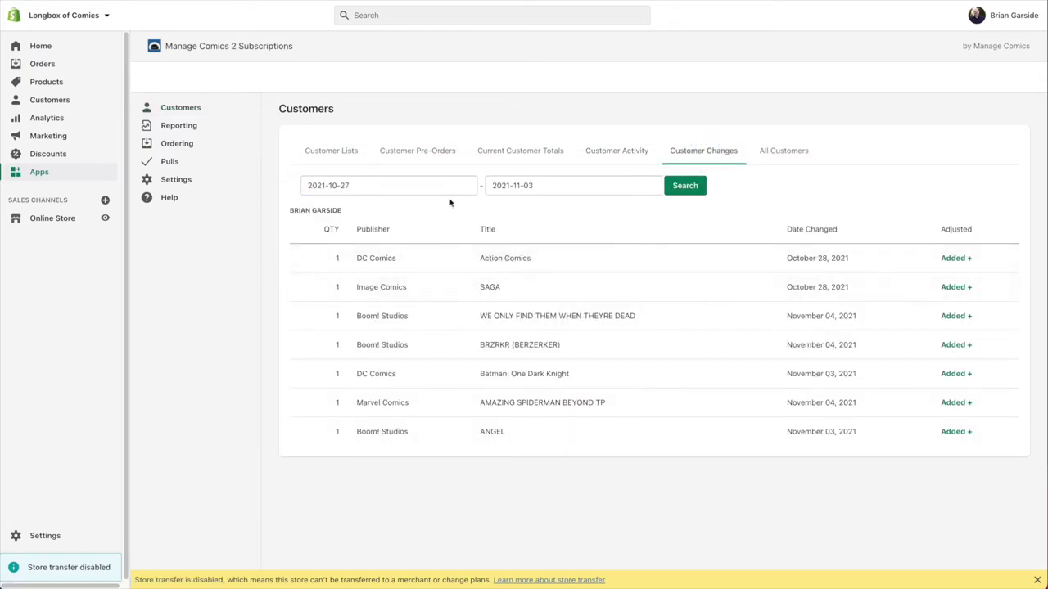
{"action": "left_click", "coordinate": [549, 189]}
{"action": "left_click", "coordinate": [600, 239]}
{"action": "left_click", "coordinate": [428, 186]}
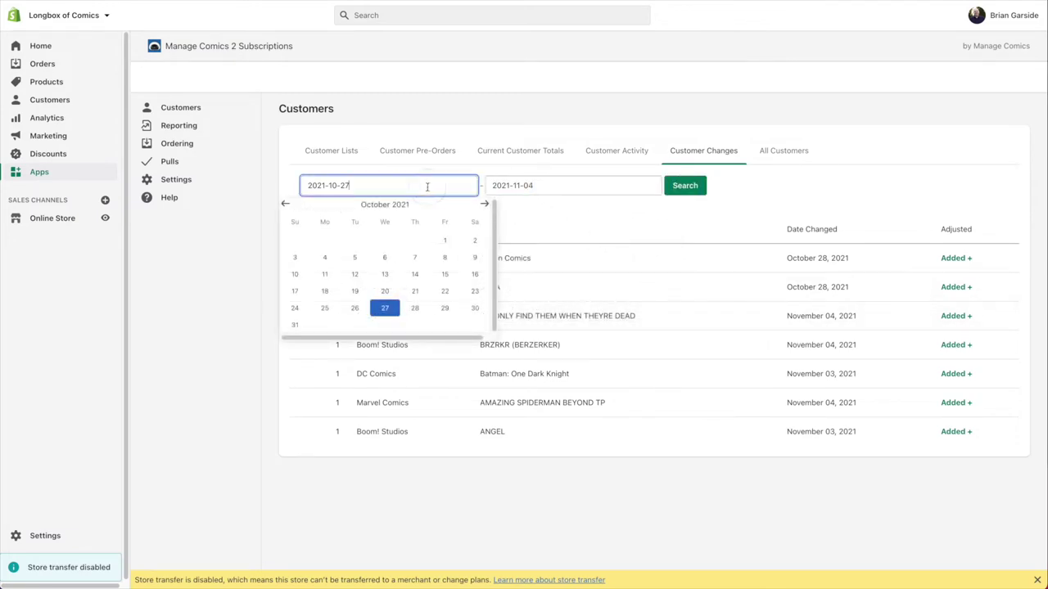
{"action": "left_click", "coordinate": [483, 205]}
{"action": "left_click", "coordinate": [324, 240]}
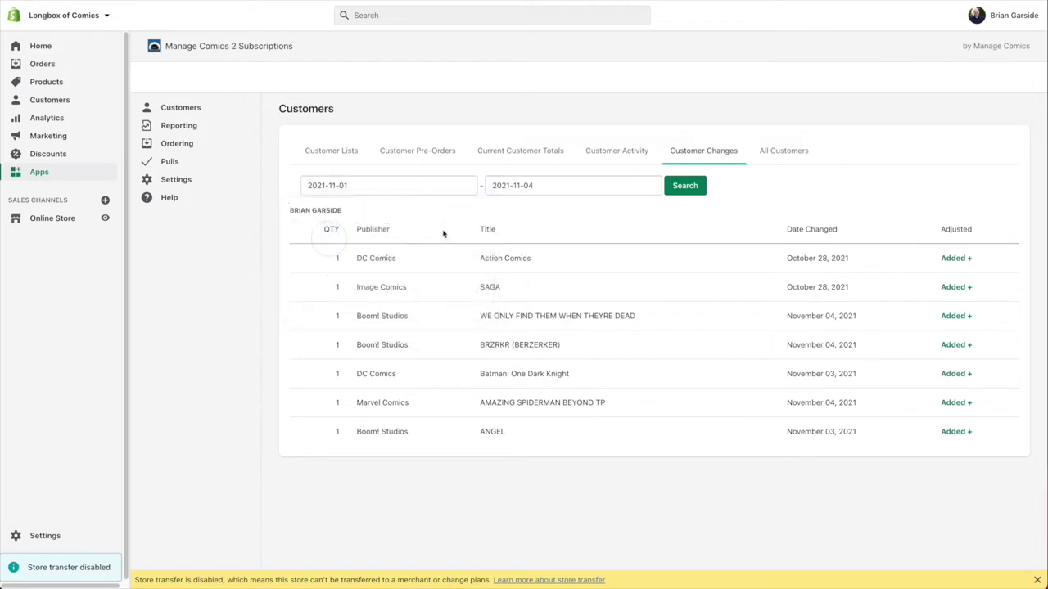
{"action": "left_click", "coordinate": [693, 187]}
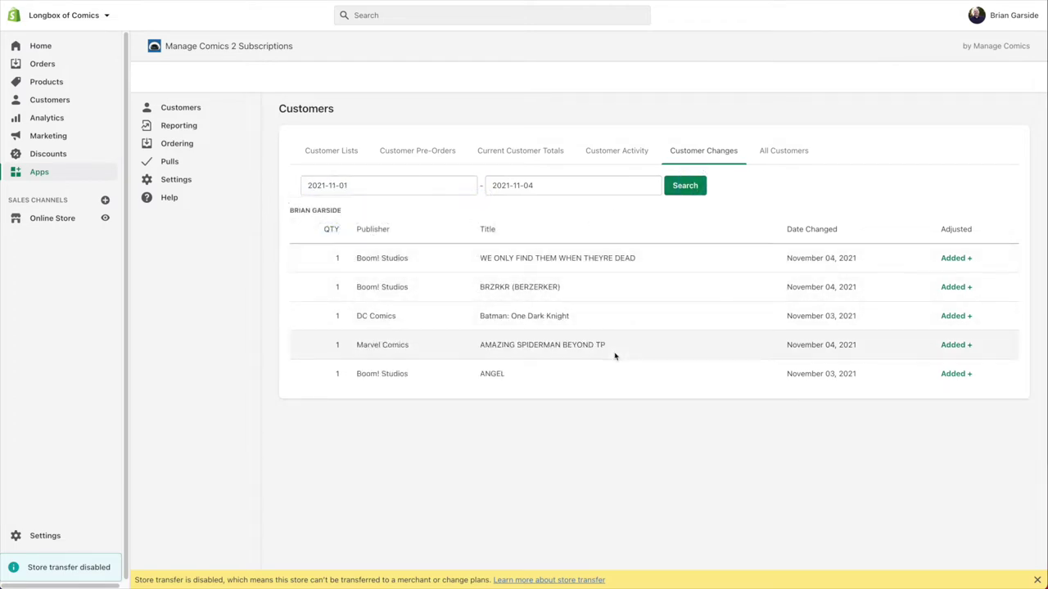
In the list of all customers, set the first subscriber's custom discount to 10% and save the changes
{"action": "left_click", "coordinate": [790, 154]}
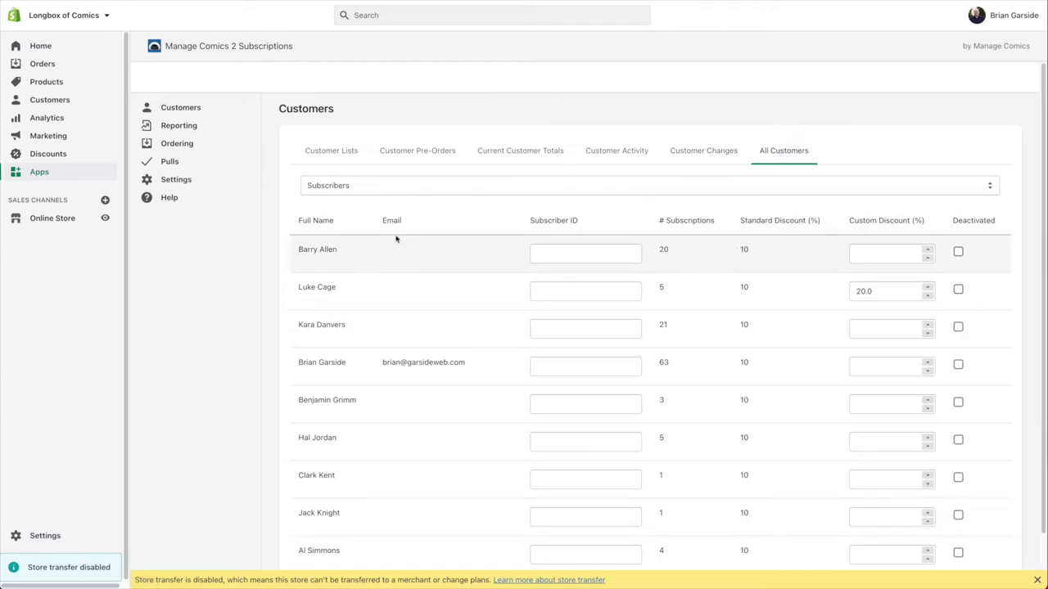
{"action": "scroll", "coordinate": [548, 239], "scroll_direction": "down", "scroll_amount": 2}
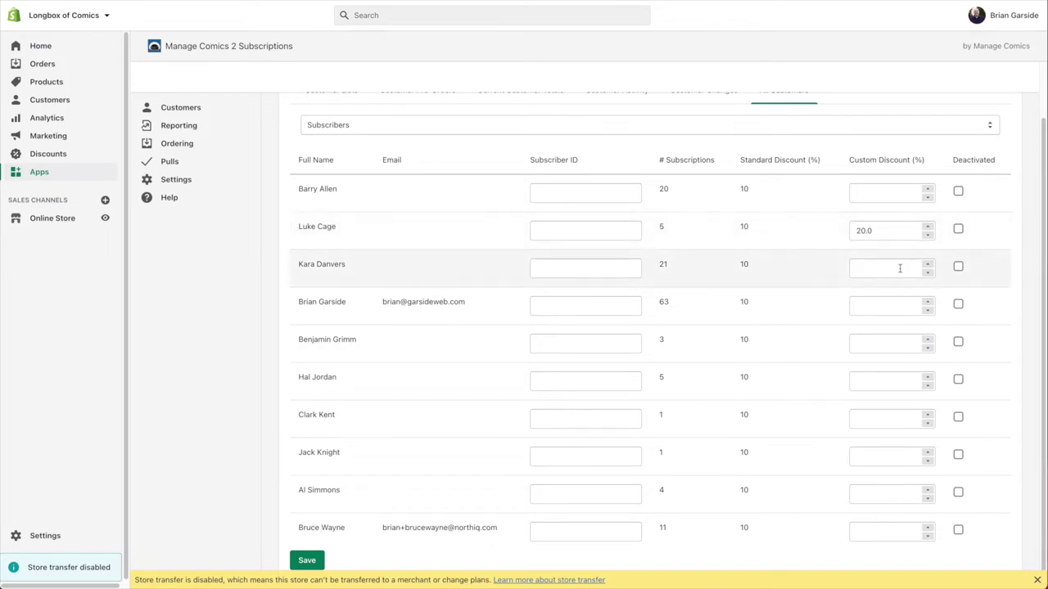
{"action": "left_click", "coordinate": [875, 191]}
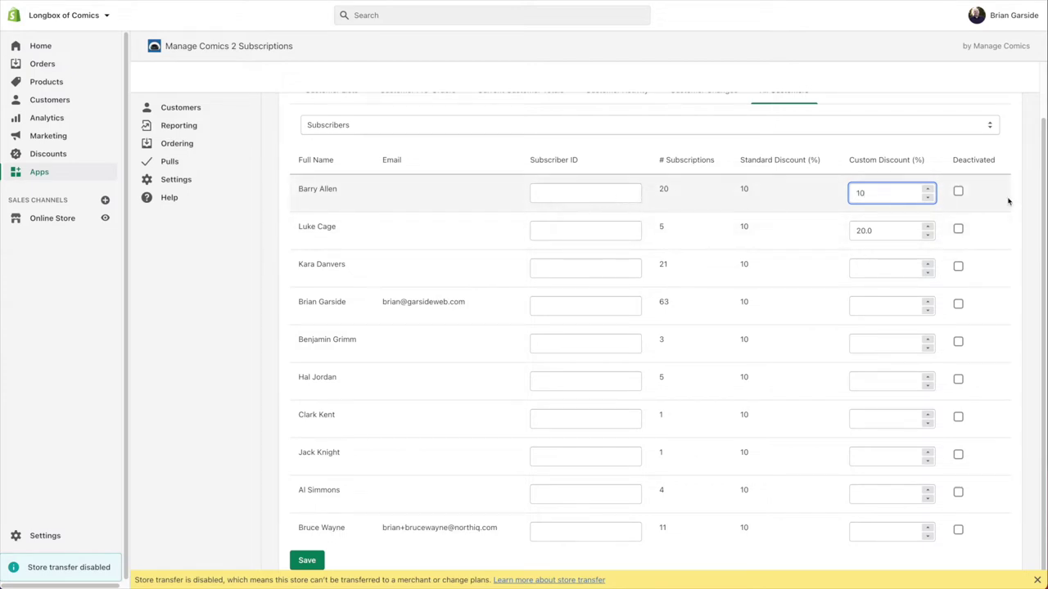
{"action": "left_click", "coordinate": [1008, 154]}
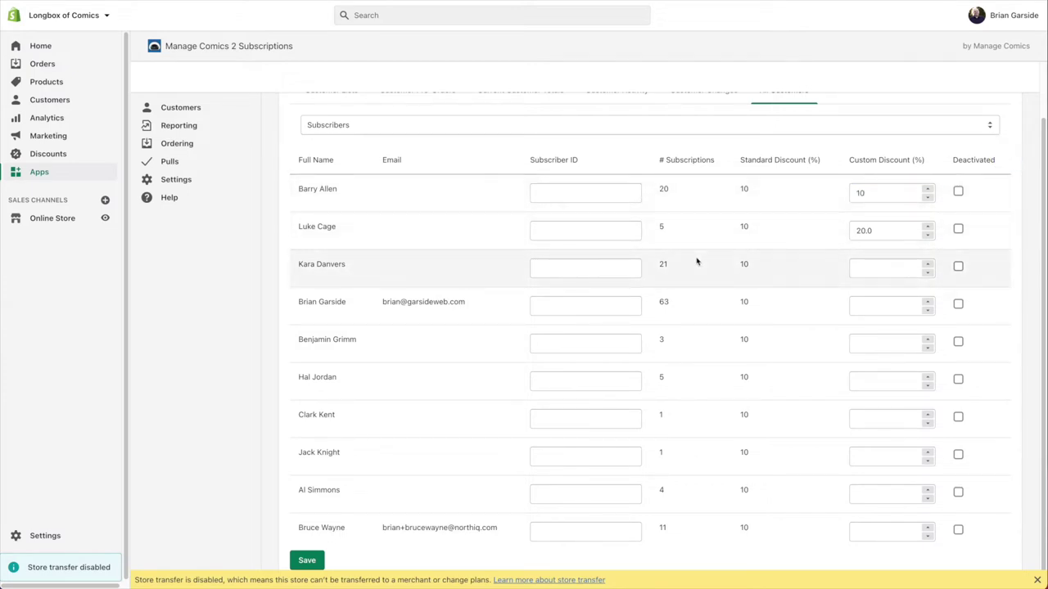
{"action": "left_click", "coordinate": [307, 561]}
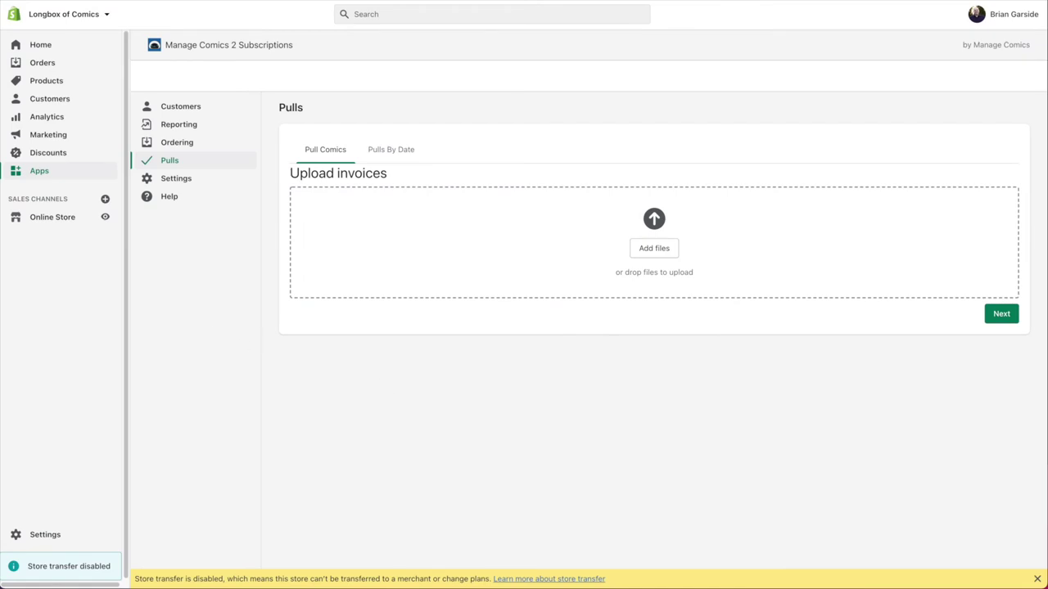
In the pulls section, upload 00-Diamond-ForDemo.csv and a second invoice file, and continue to the actual copy quantities
{"action": "left_click_drag", "start_coordinate": [405, 356], "coordinate": [481, 297]}
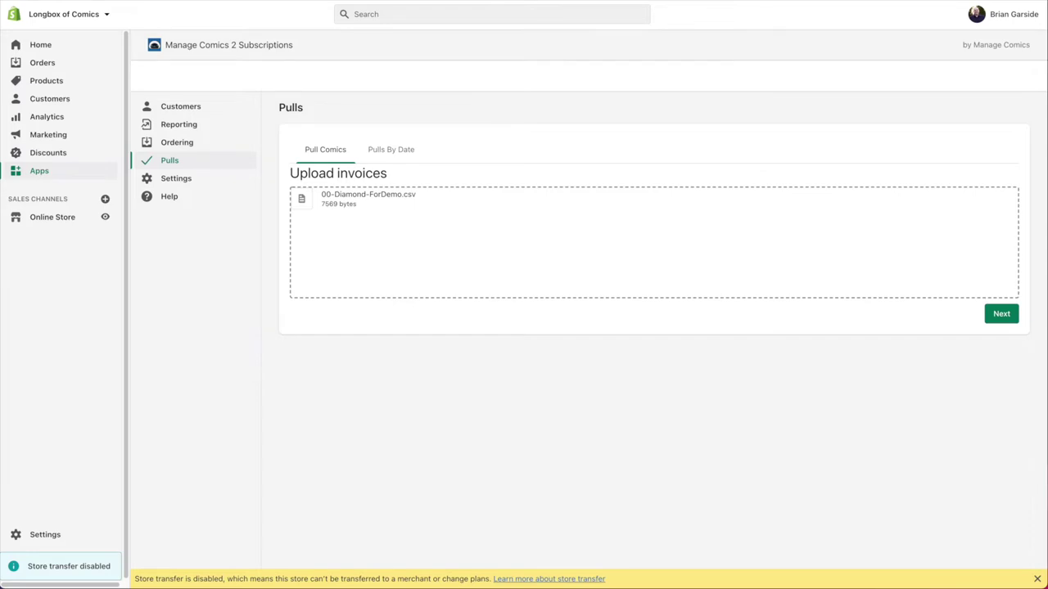
{"action": "left_click_drag", "start_coordinate": [0, 302], "coordinate": [404, 248]}
{"action": "left_click", "coordinate": [1003, 314]}
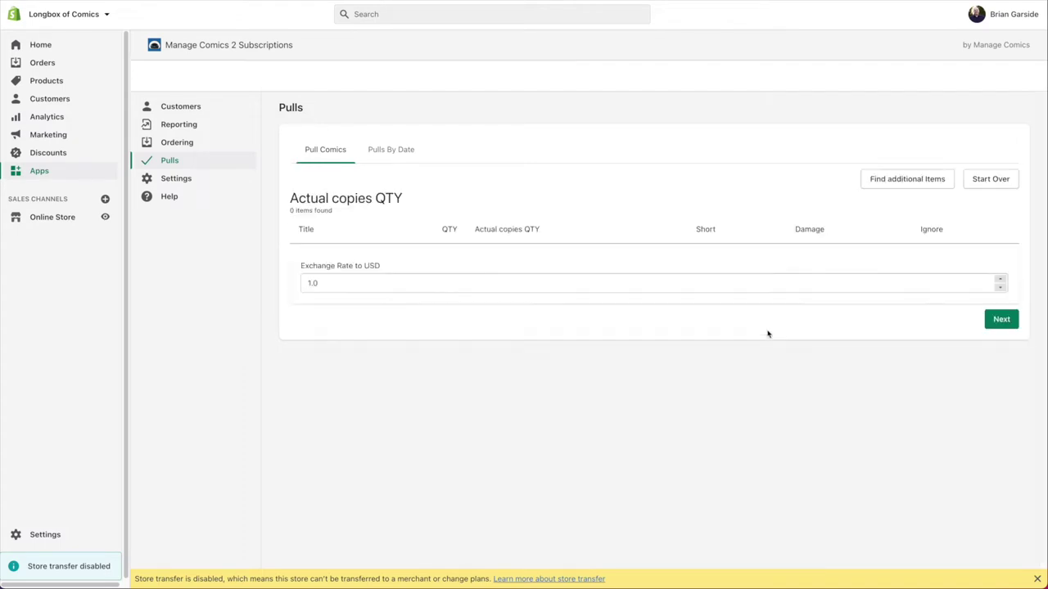
Set Alien #8 to 15 actual copies and 5 damaged copies
{"action": "double_click", "coordinate": [790, 262]}
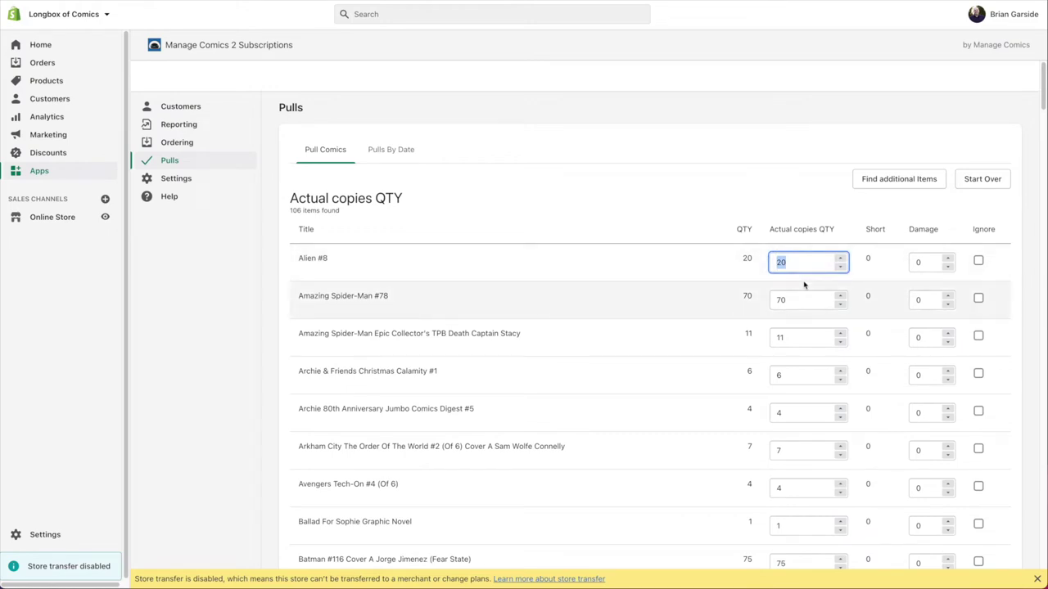
{"action": "type", "text": "15"}
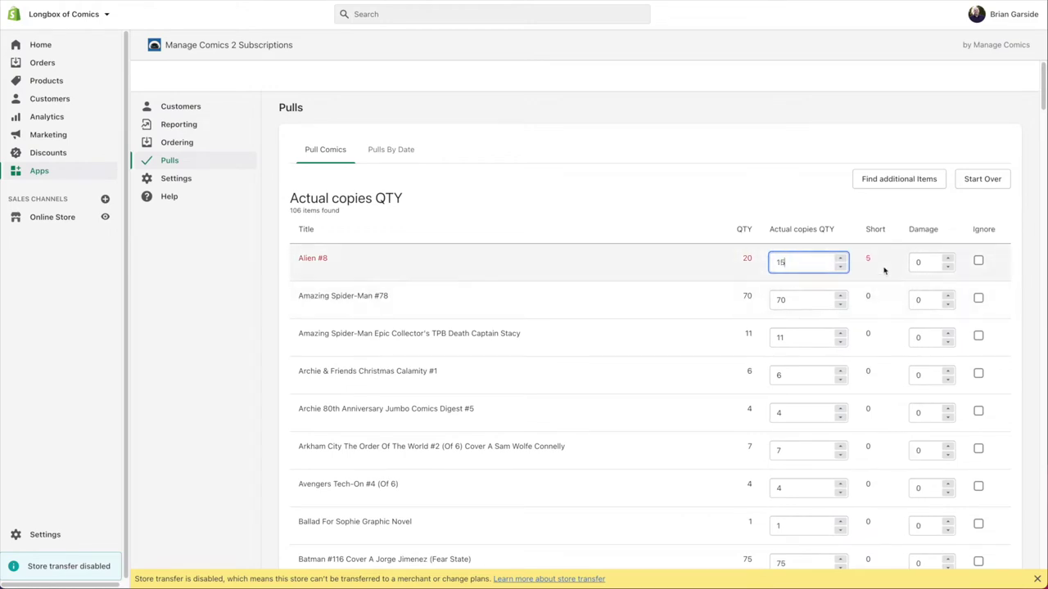
{"action": "double_click", "coordinate": [930, 263]}
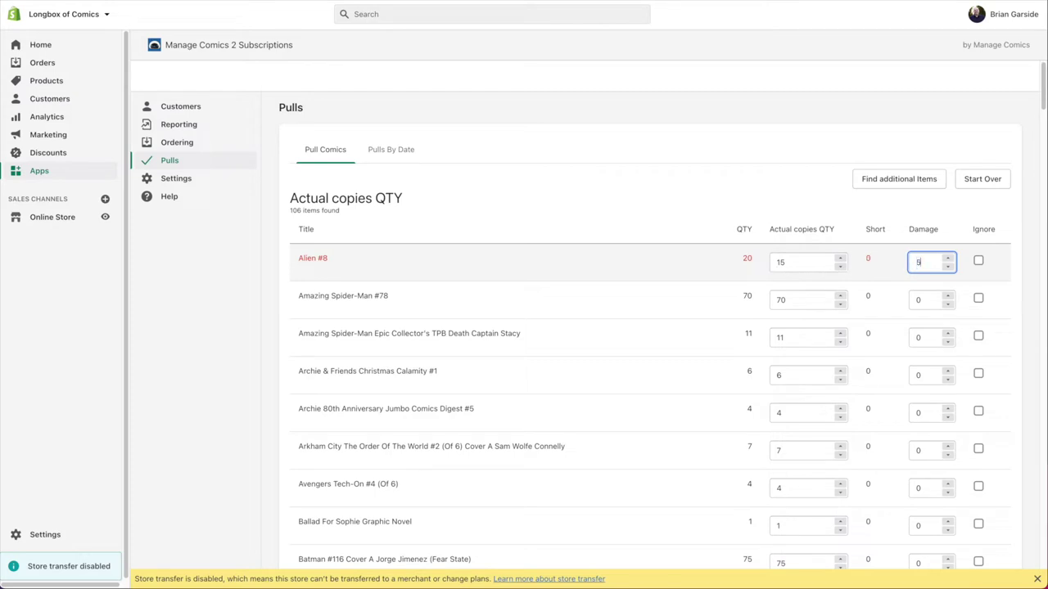
Set Amazing Spider-Man #78 to 63 actual copies and 2 damaged copies, and continue to the subscriptions
{"action": "double_click", "coordinate": [812, 303]}
{"action": "type", "text": "63"}
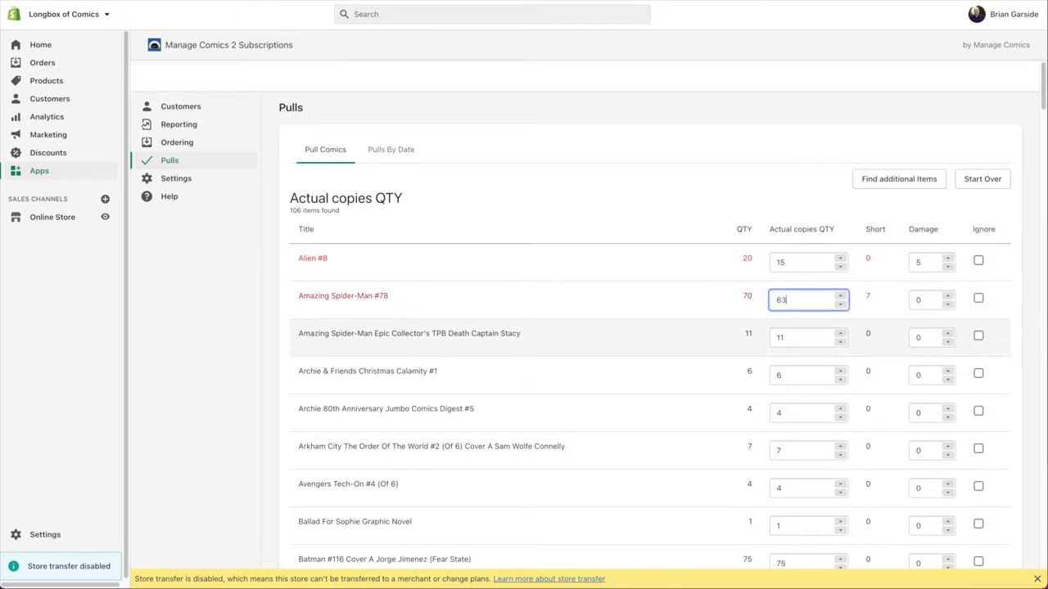
{"action": "double_click", "coordinate": [922, 303]}
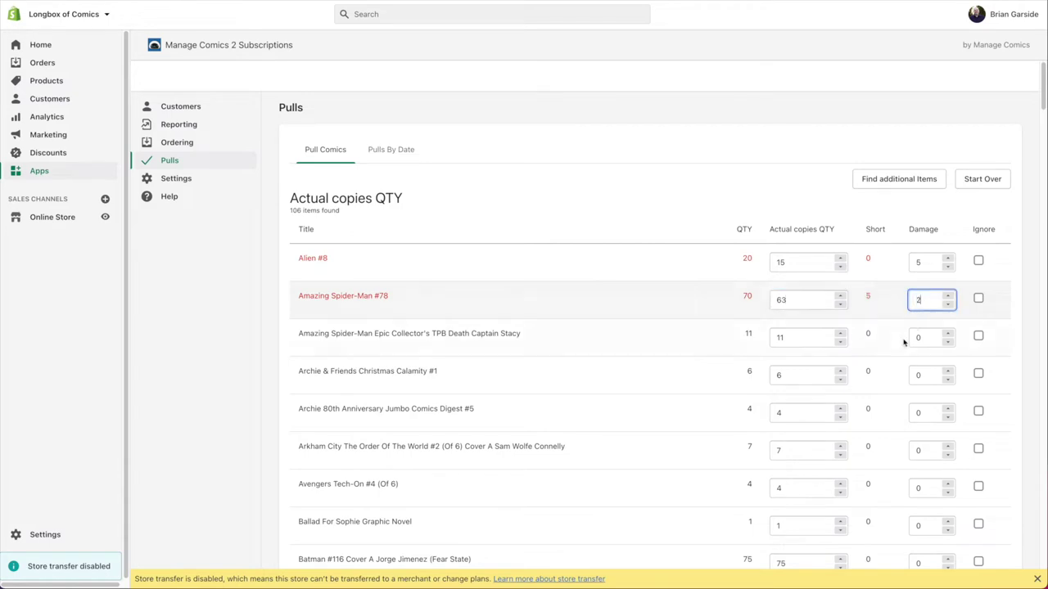
{"action": "scroll", "coordinate": [841, 348], "scroll_direction": "down", "scroll_amount": 3}
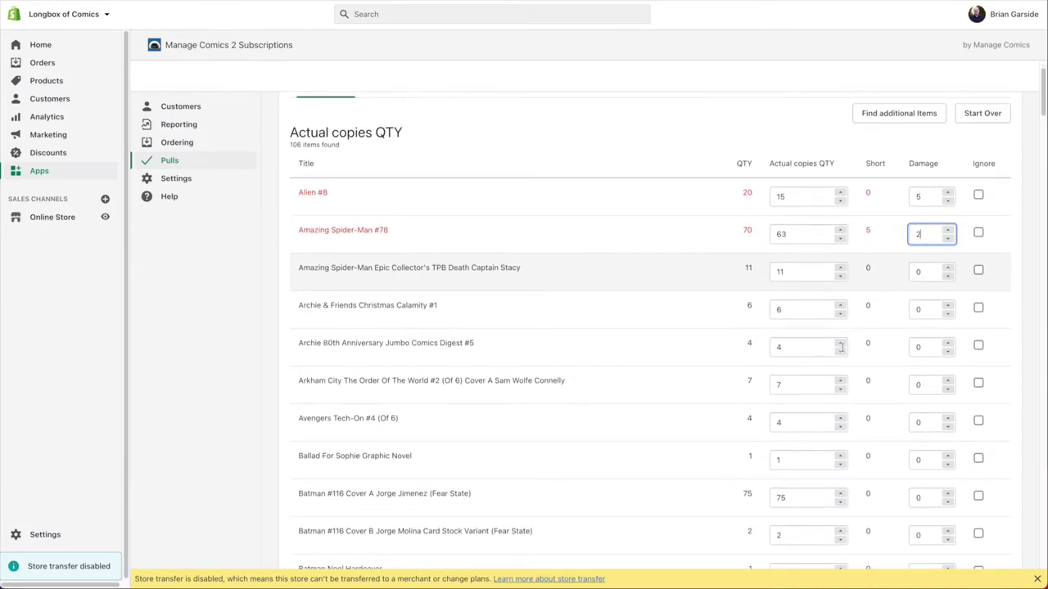
{"action": "scroll", "coordinate": [842, 347], "scroll_direction": "down", "scroll_amount": 2}
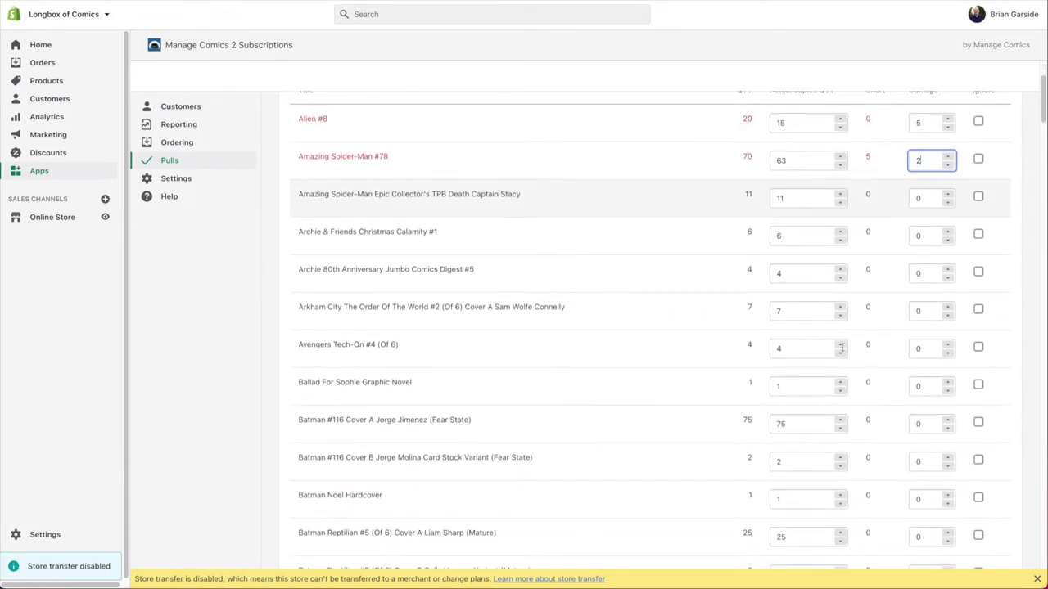
{"action": "scroll", "coordinate": [842, 347], "scroll_direction": "down", "scroll_amount": 15}
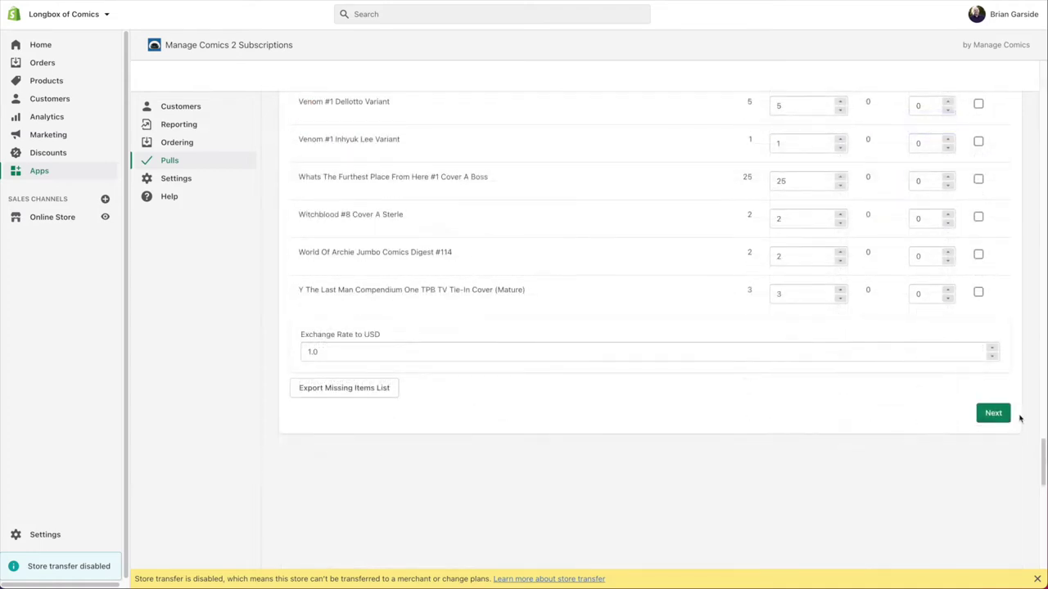
{"action": "left_click", "coordinate": [989, 413]}
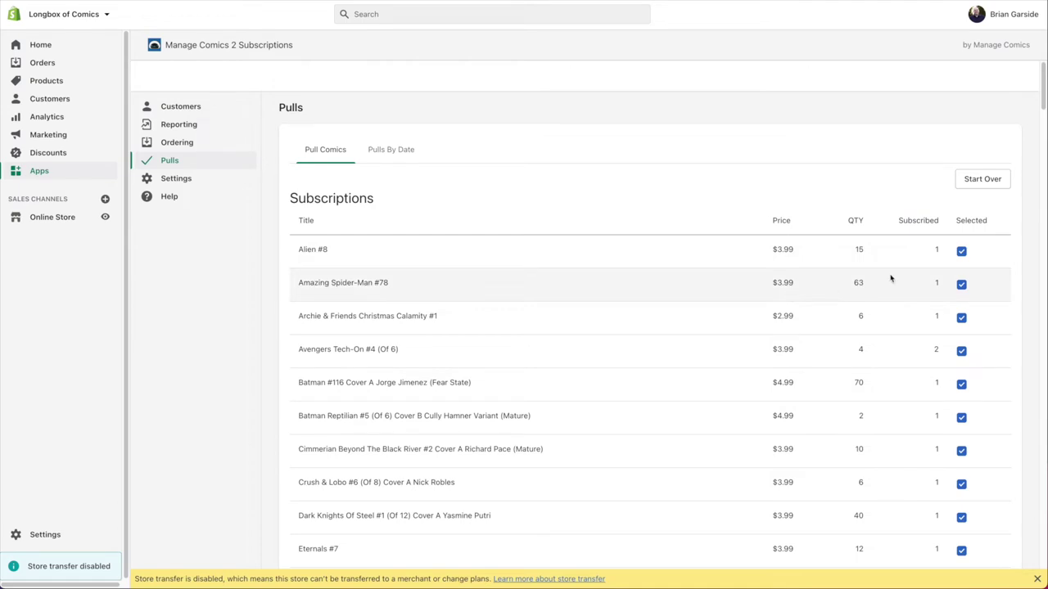
Deselect Little Shoppe Of Horrors #47 in the subscriptions and continue to the import of leftover quantities
{"action": "scroll", "coordinate": [973, 384], "scroll_direction": "down", "scroll_amount": 2}
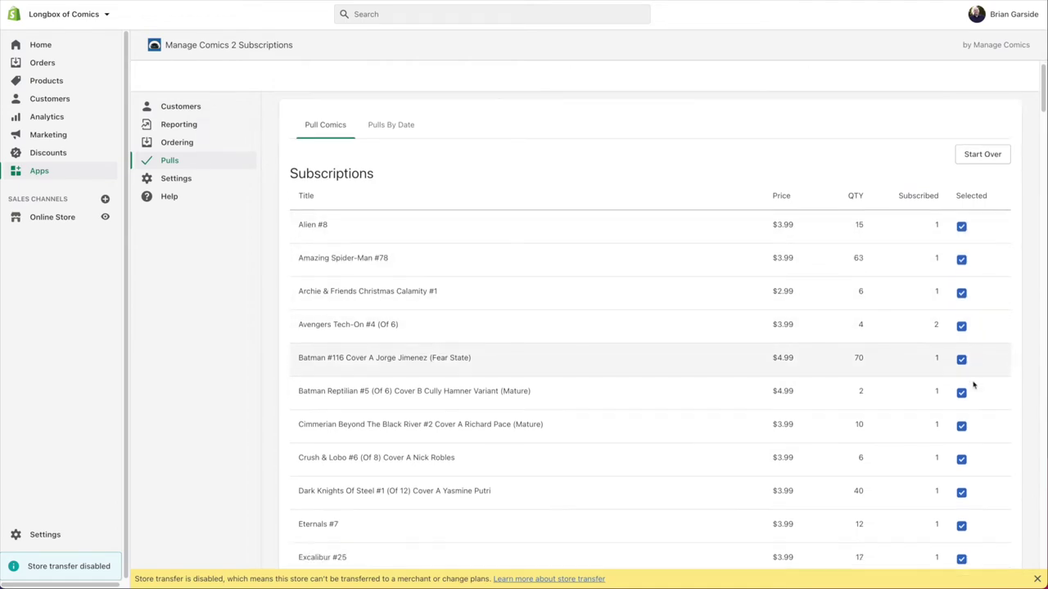
{"action": "scroll", "coordinate": [974, 384], "scroll_direction": "down", "scroll_amount": 2}
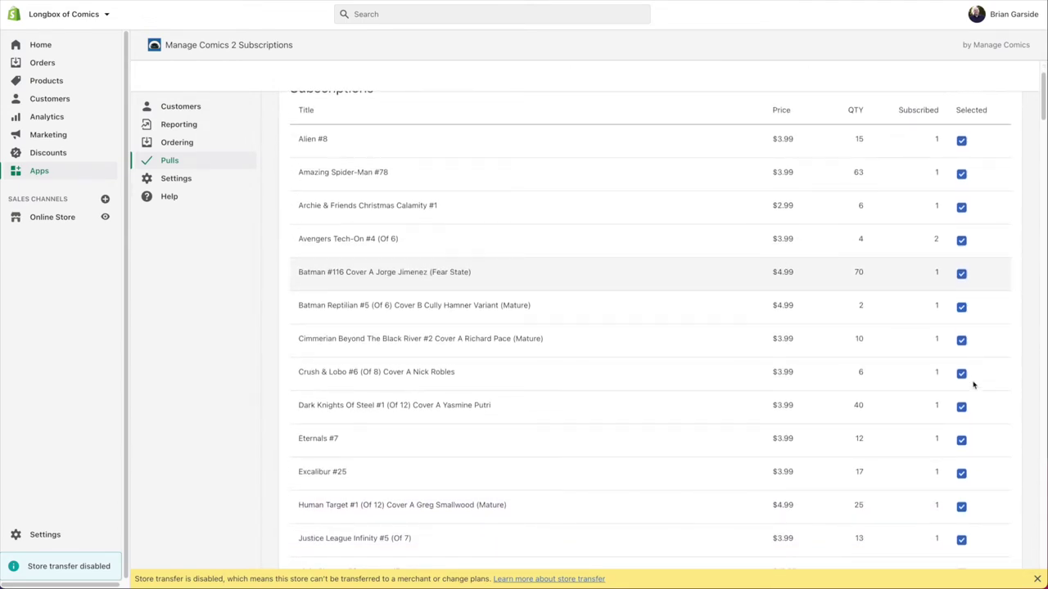
{"action": "scroll", "coordinate": [974, 384], "scroll_direction": "down", "scroll_amount": 1}
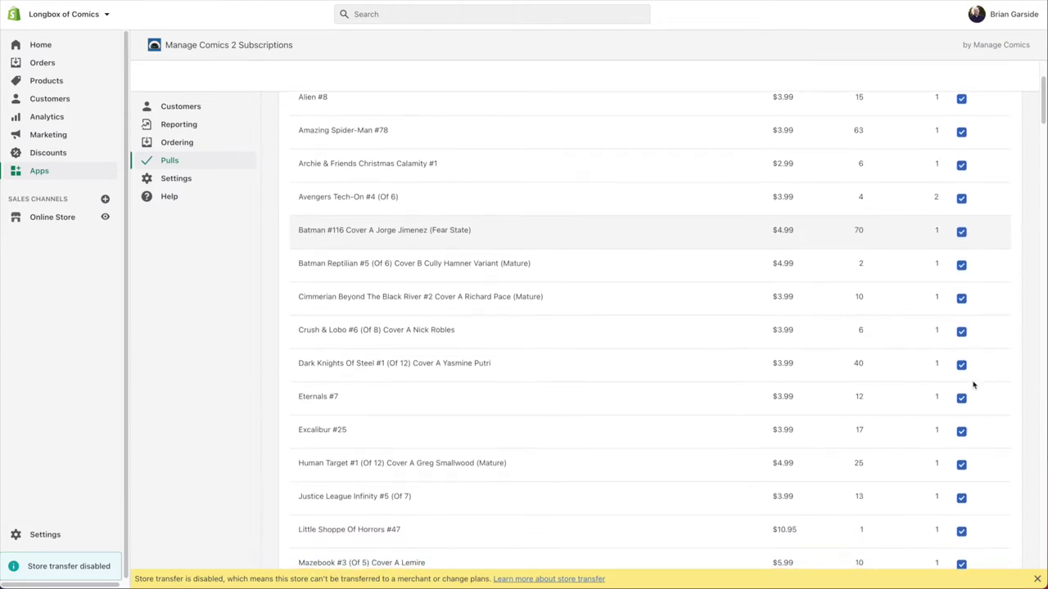
{"action": "scroll", "coordinate": [974, 387], "scroll_direction": "down", "scroll_amount": 1}
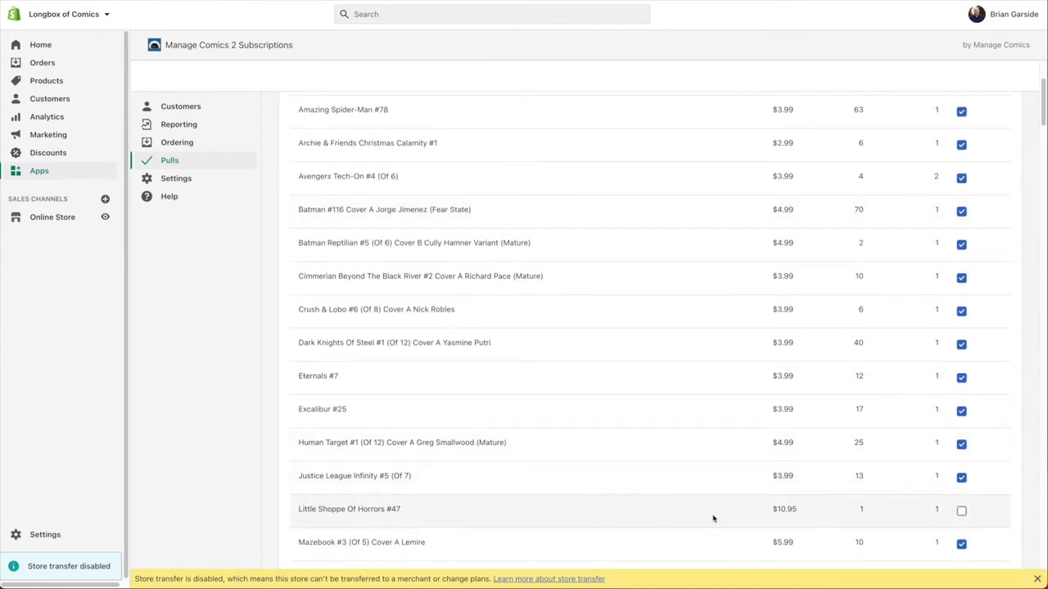
{"action": "scroll", "coordinate": [753, 346], "scroll_direction": "down", "scroll_amount": 5}
{"action": "scroll", "coordinate": [754, 346], "scroll_direction": "down", "scroll_amount": 7}
{"action": "scroll", "coordinate": [755, 346], "scroll_direction": "down", "scroll_amount": 7}
{"action": "scroll", "coordinate": [754, 346], "scroll_direction": "down", "scroll_amount": 14}
{"action": "scroll", "coordinate": [755, 346], "scroll_direction": "down", "scroll_amount": 20}
{"action": "scroll", "coordinate": [755, 346], "scroll_direction": "down", "scroll_amount": 20}
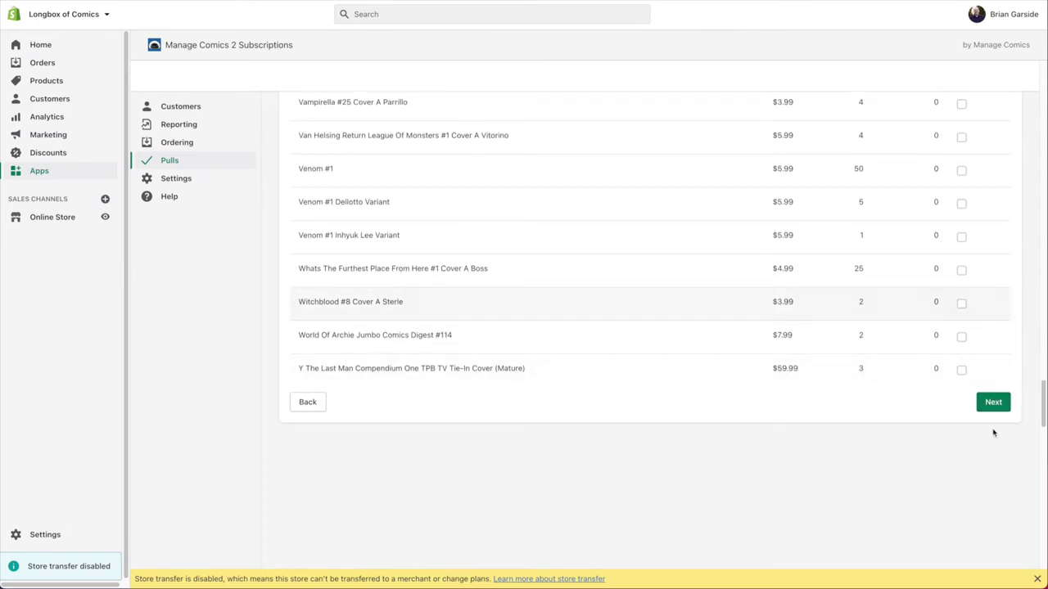
{"action": "left_click", "coordinate": [993, 402]}
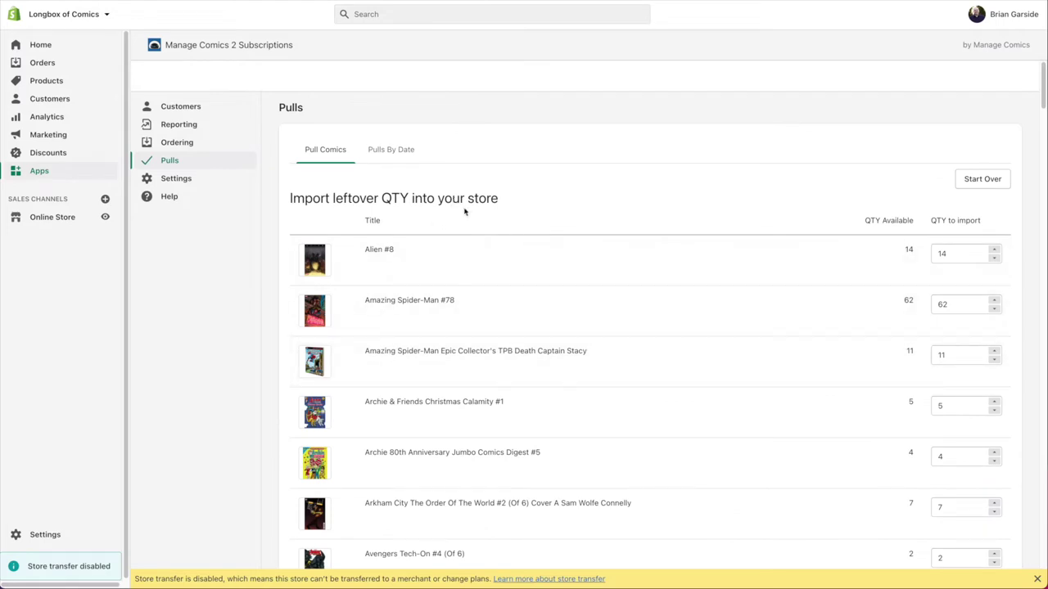
Start changing the missing image of Human Target #1 Cover C 1 in 25 Jenny Frison Variant and copy its cover image address from PREVIEWSworld
{"action": "scroll", "coordinate": [977, 442], "scroll_direction": "down", "scroll_amount": 3}
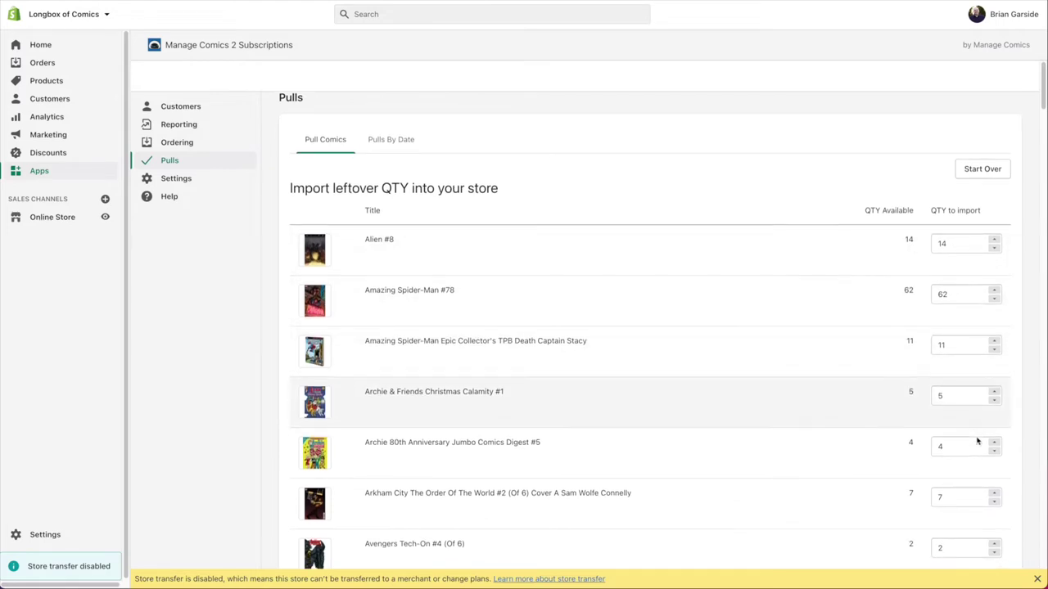
{"action": "scroll", "coordinate": [962, 419], "scroll_direction": "down", "scroll_amount": 5}
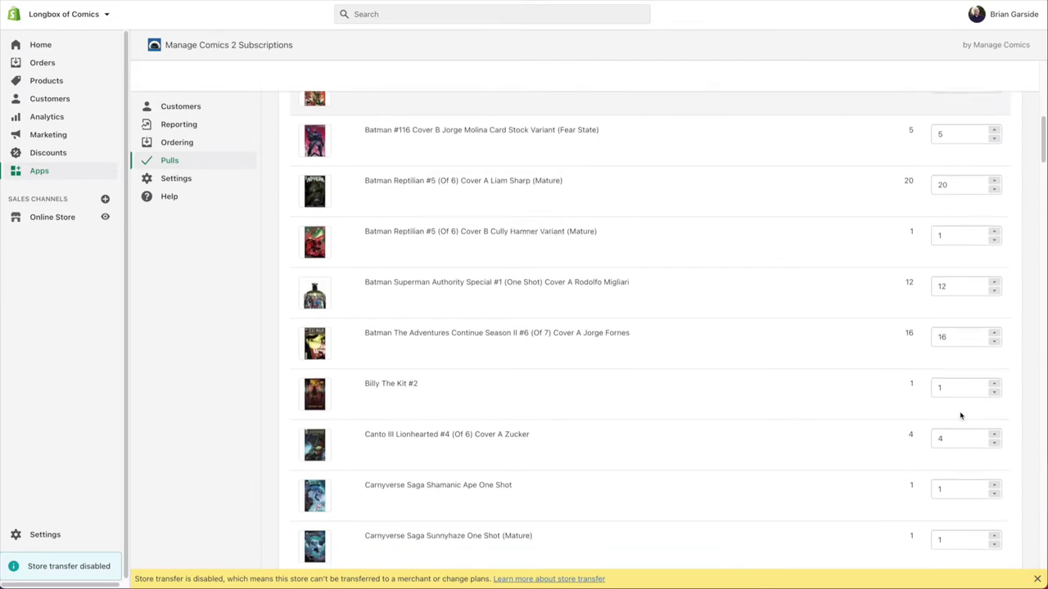
{"action": "scroll", "coordinate": [961, 416], "scroll_direction": "down", "scroll_amount": 15}
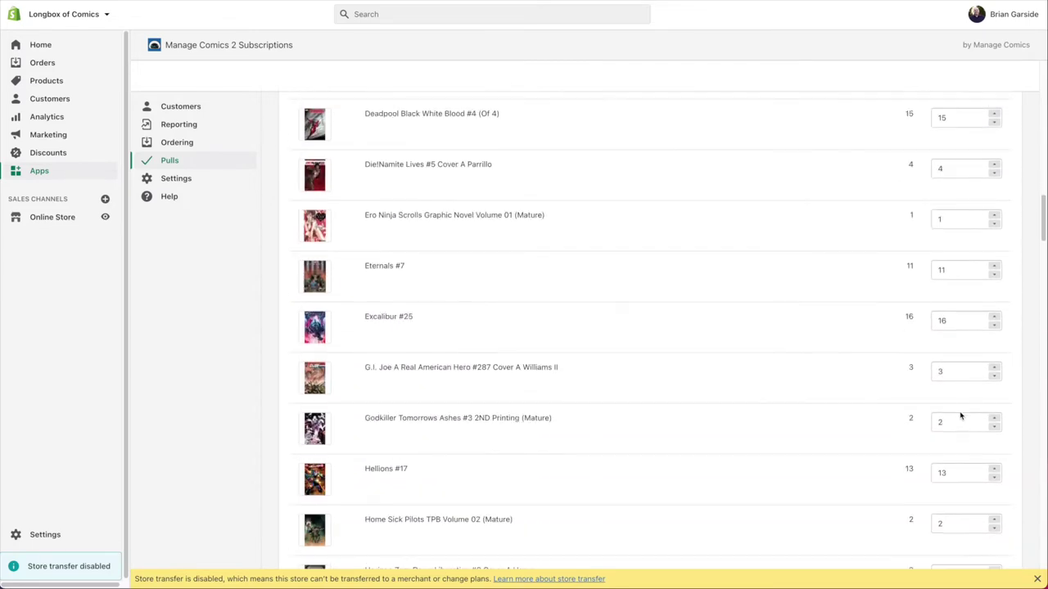
{"action": "scroll", "coordinate": [961, 416], "scroll_direction": "down", "scroll_amount": 5}
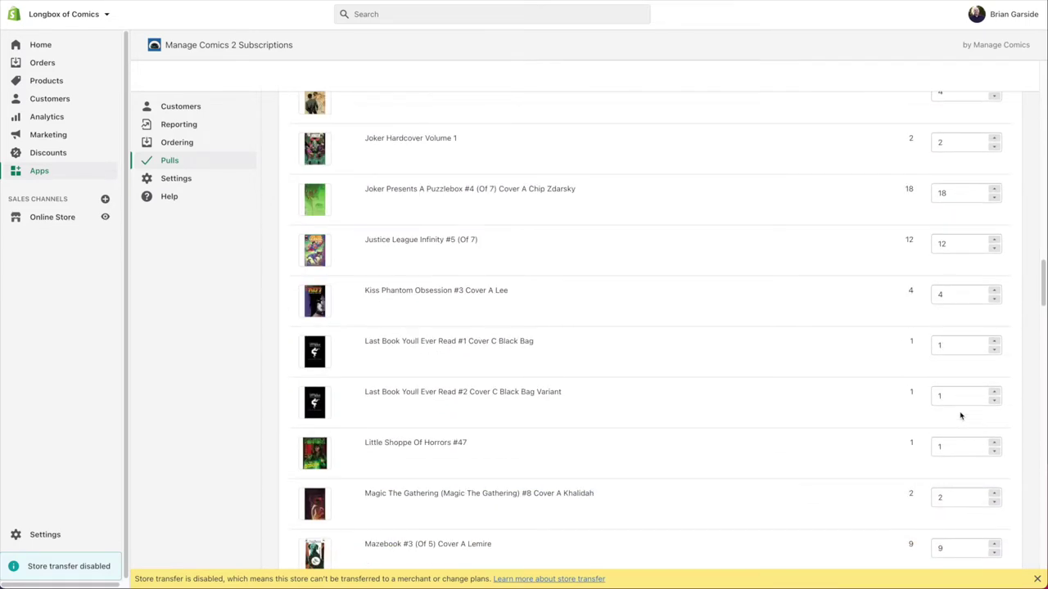
{"action": "scroll", "coordinate": [962, 416], "scroll_direction": "up", "scroll_amount": 5}
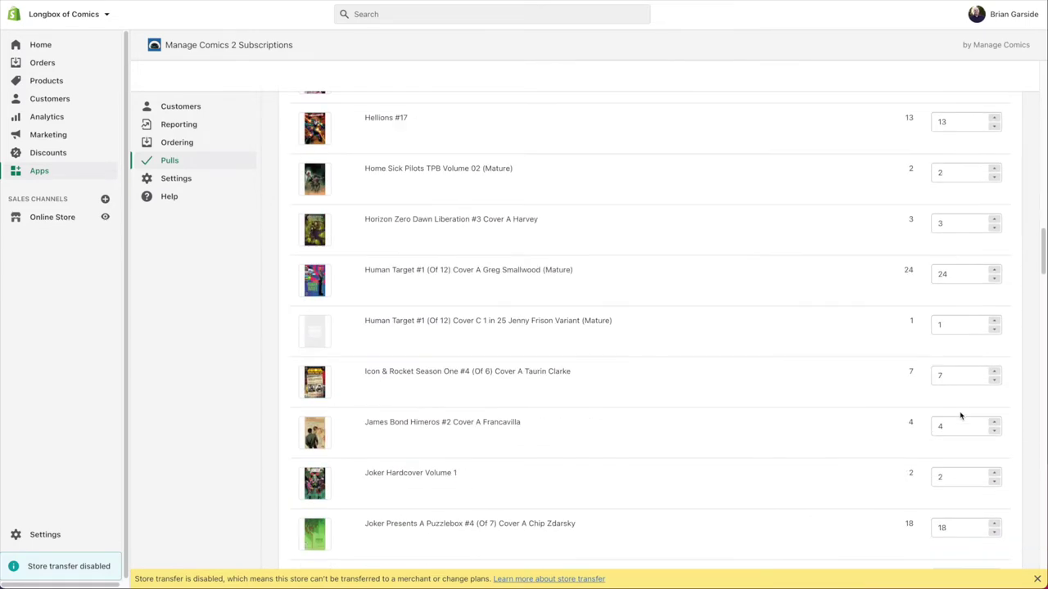
{"action": "left_click", "coordinate": [313, 331]}
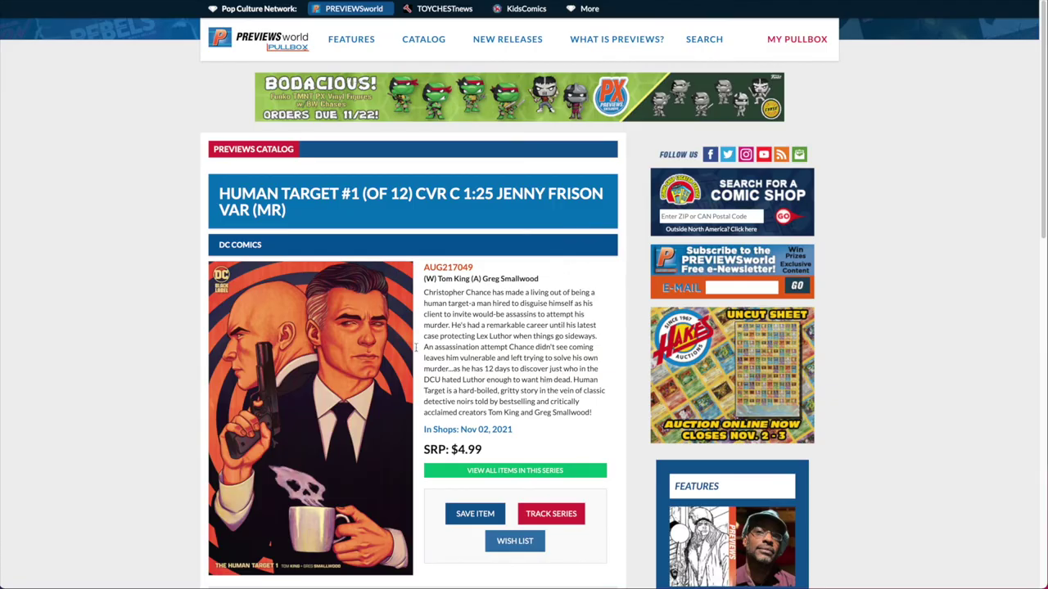
{"action": "right_click", "coordinate": [334, 369]}
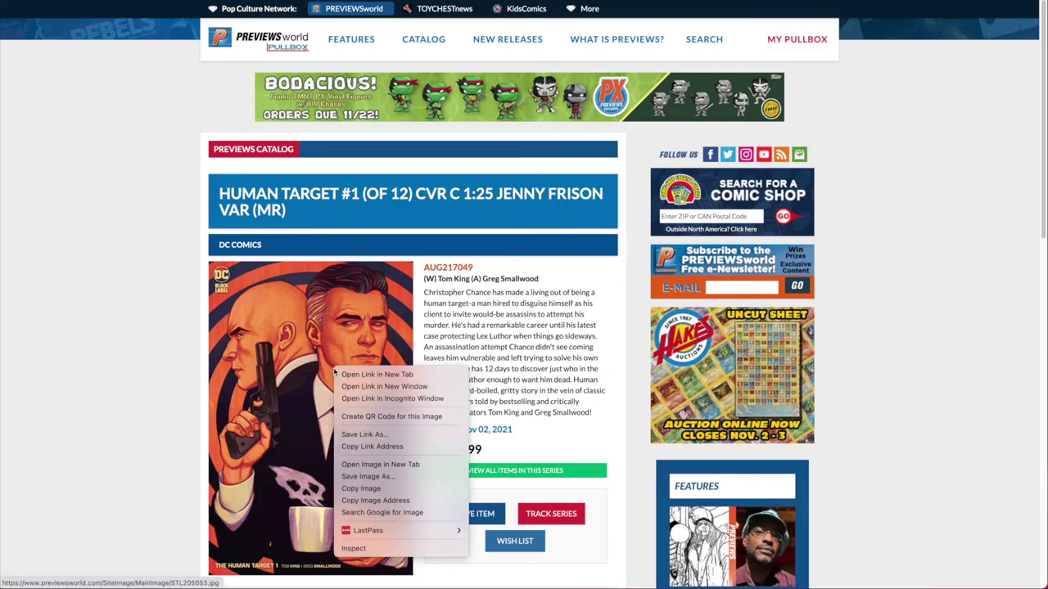
{"action": "left_click", "coordinate": [399, 501]}
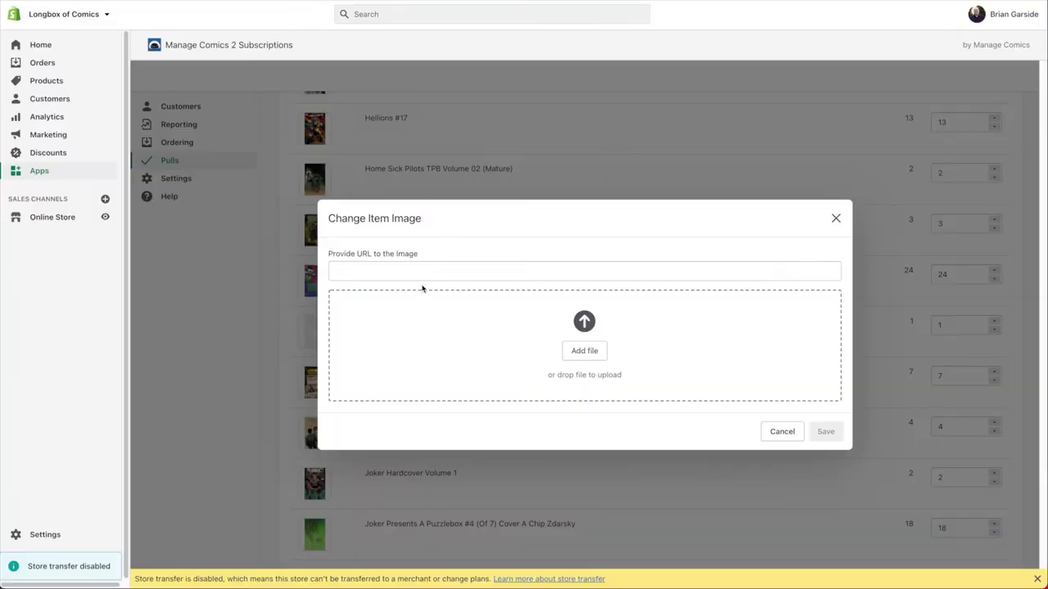
{"action": "left_click", "coordinate": [414, 270]}
{"action": "right_click", "coordinate": [415, 271]}
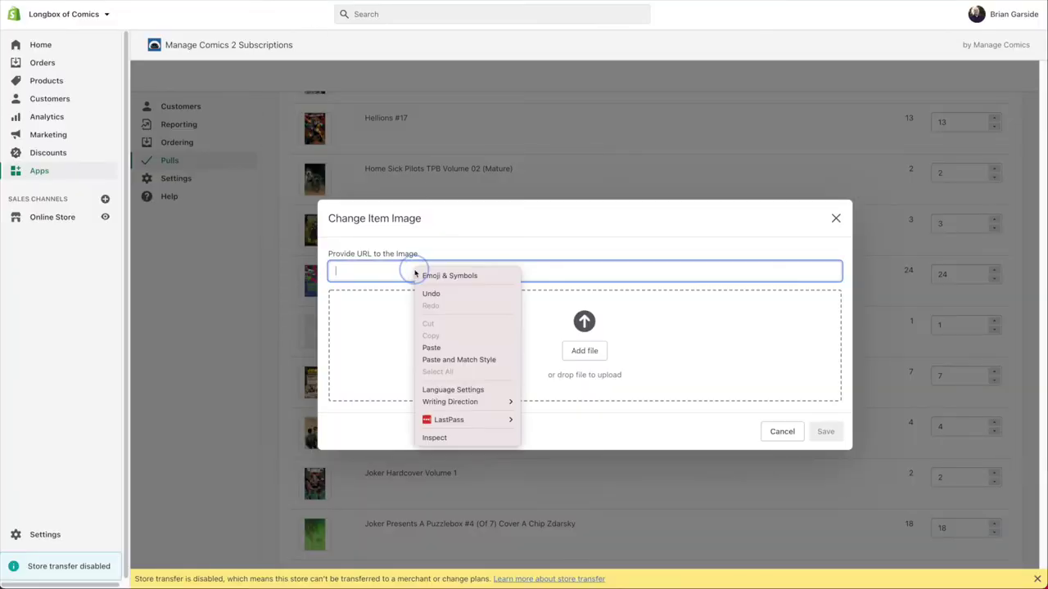
{"action": "left_click", "coordinate": [475, 351]}
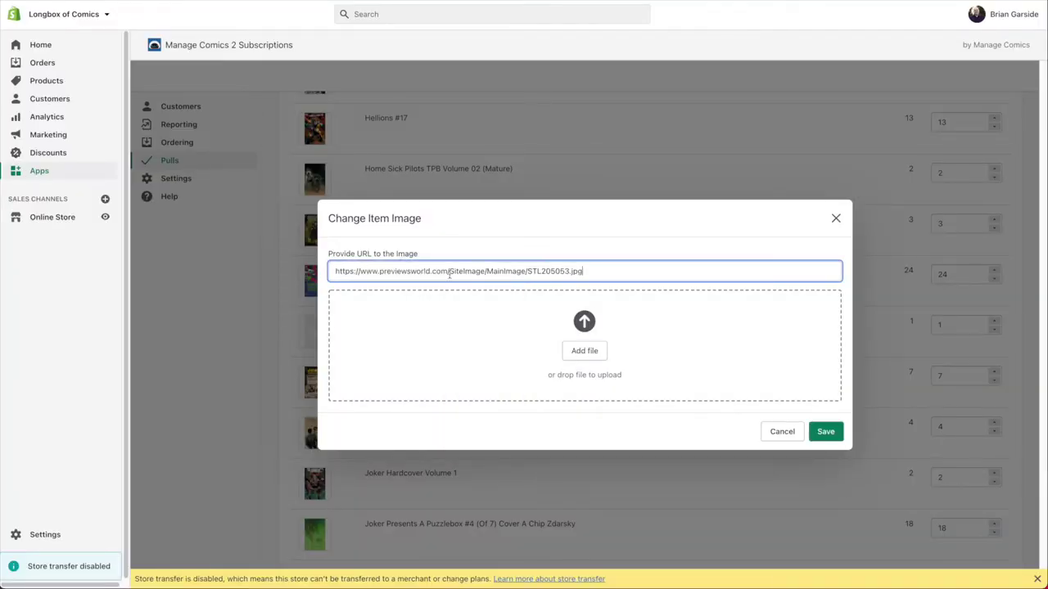
{"action": "left_click", "coordinate": [825, 431]}
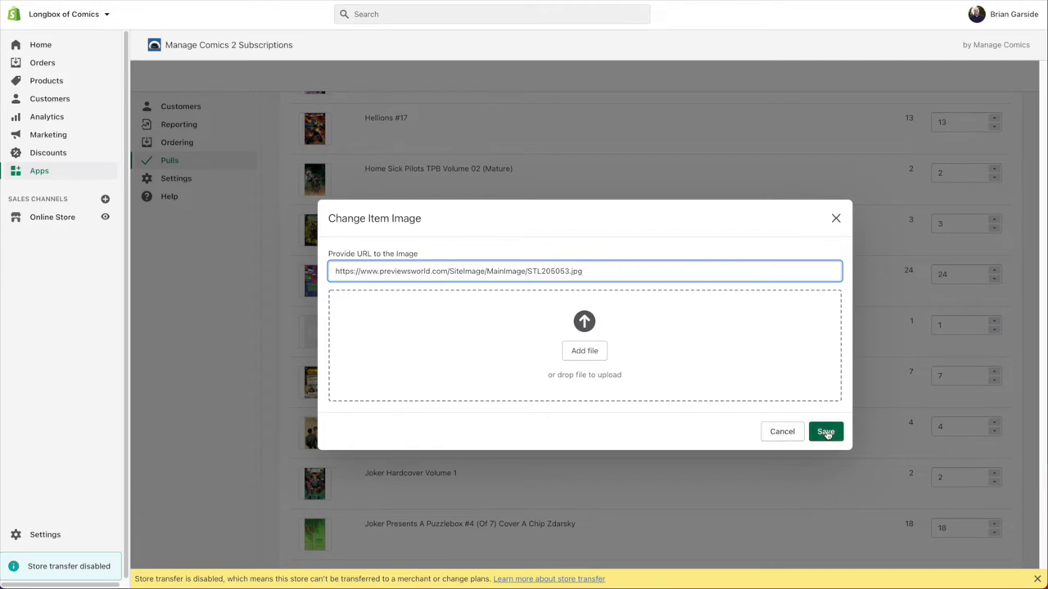
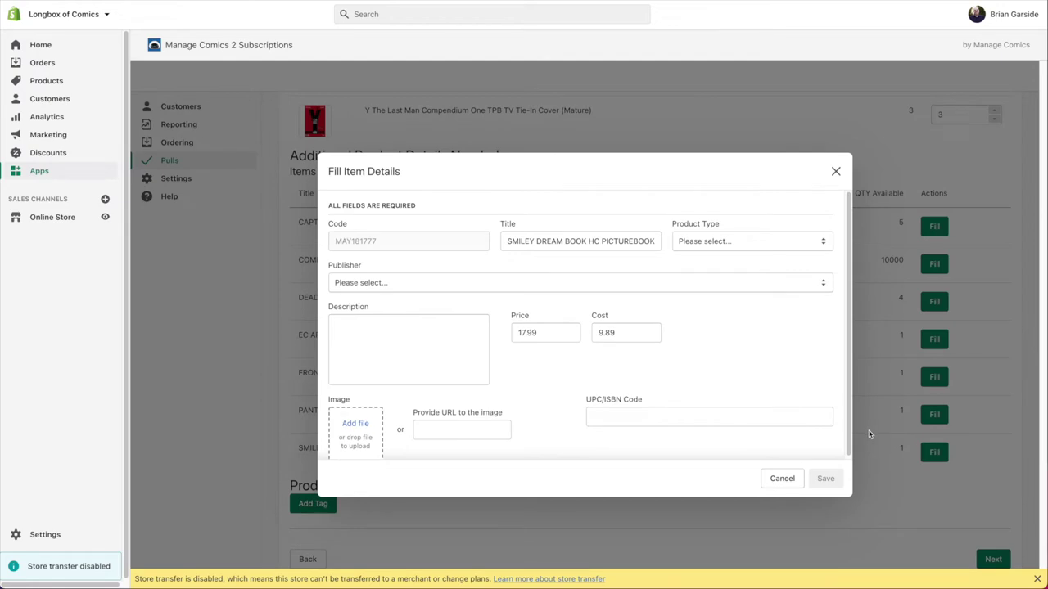
Fill in Smiley Dream Book's details with its PREVIEWSworld description, type Graphic Novels, publisher Graphix, issue 0, genre Children and 40 pages, and save them
{"action": "left_click_drag", "start_coordinate": [379, 243], "coordinate": [336, 245]}
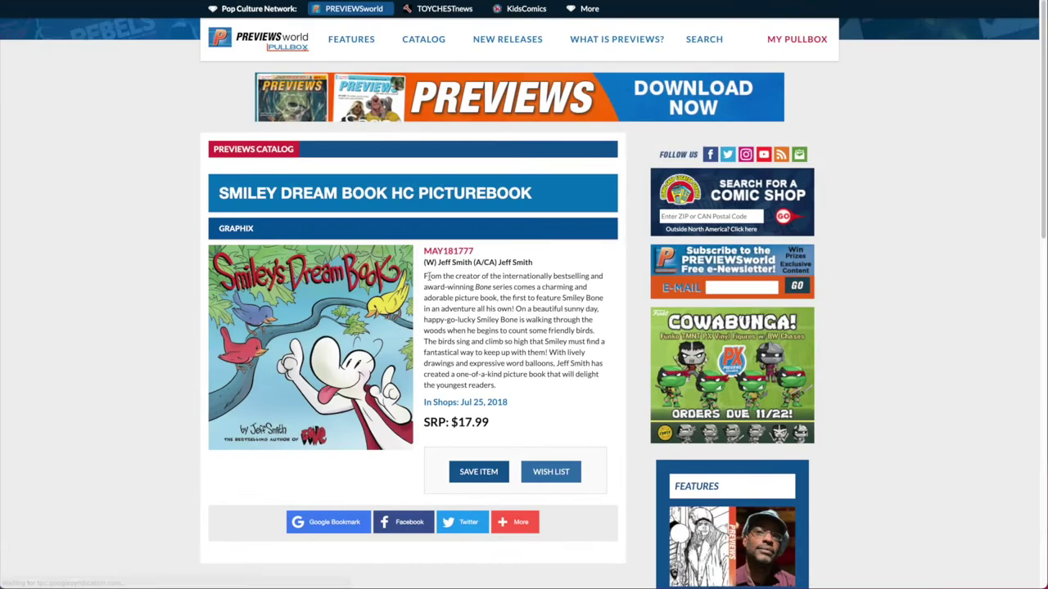
{"action": "left_click_drag", "start_coordinate": [424, 276], "coordinate": [529, 386]}
{"action": "key", "text": "ctrl+c"}
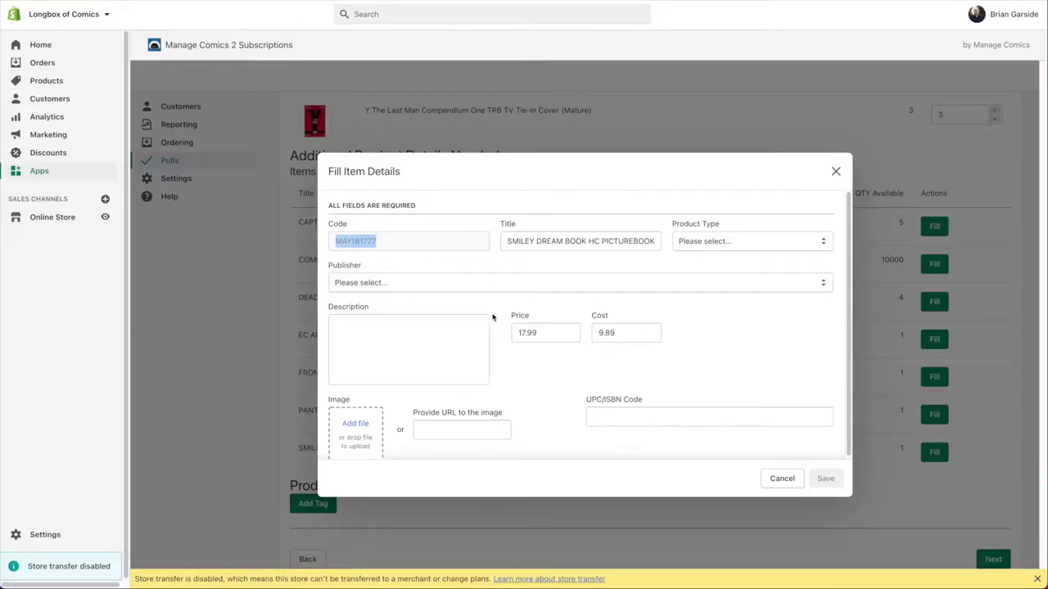
{"action": "left_click", "coordinate": [402, 347]}
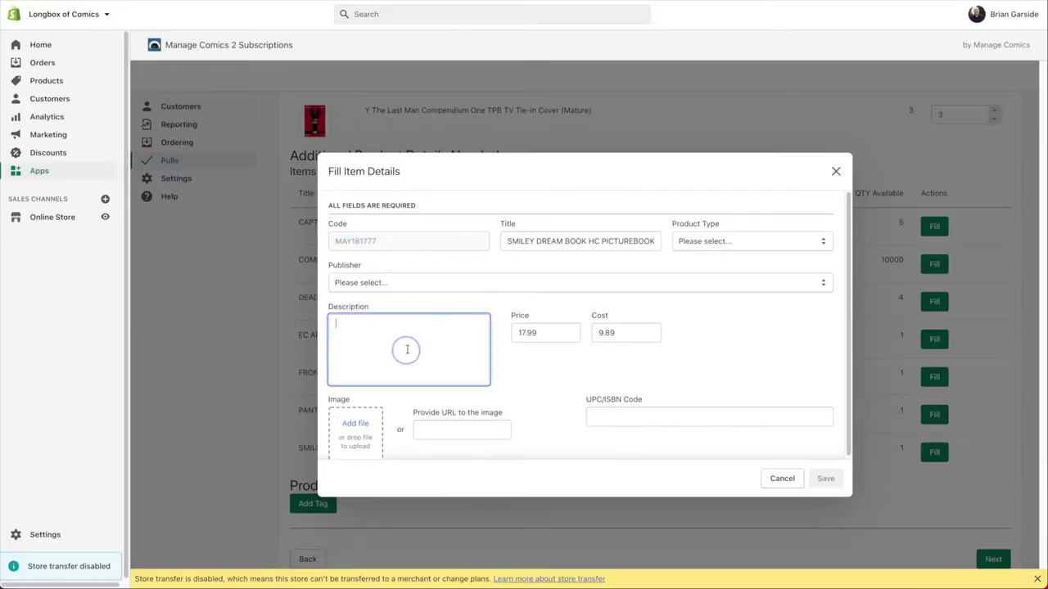
{"action": "key", "text": "ctrl+v"}
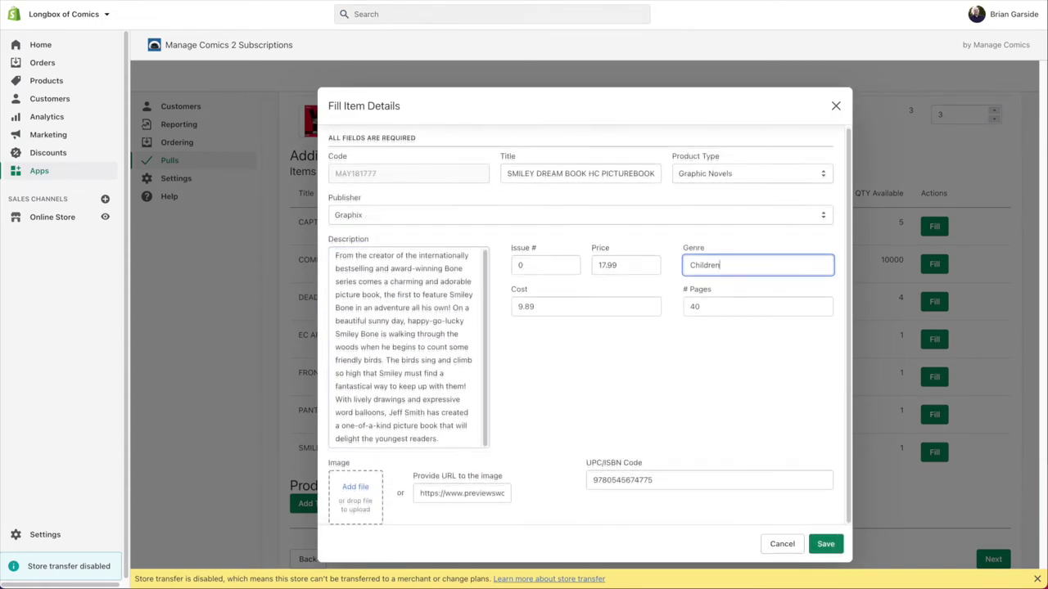
{"action": "left_click", "coordinate": [723, 361]}
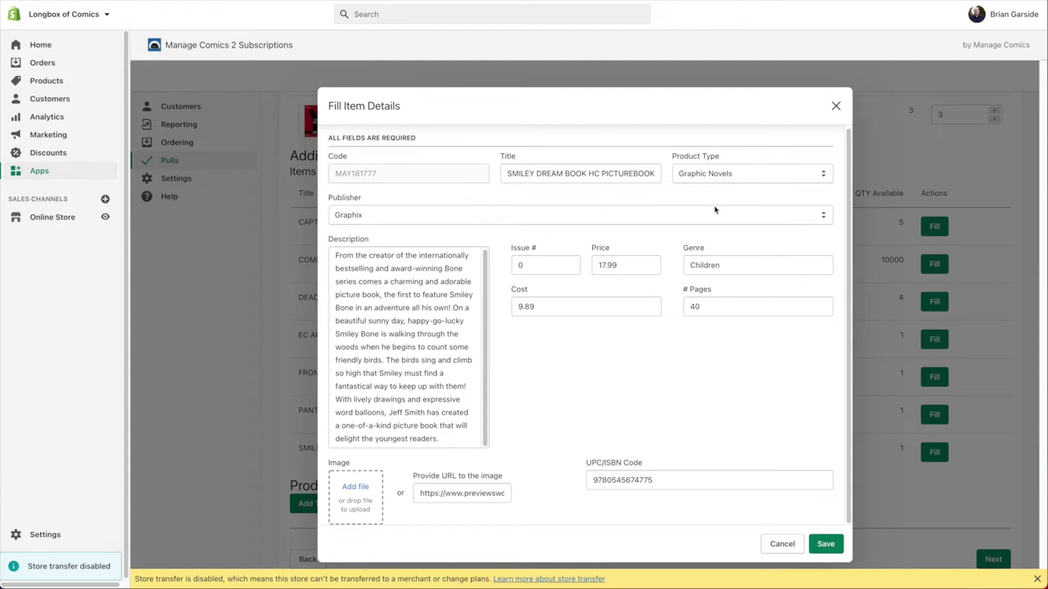
{"action": "left_click", "coordinate": [825, 544]}
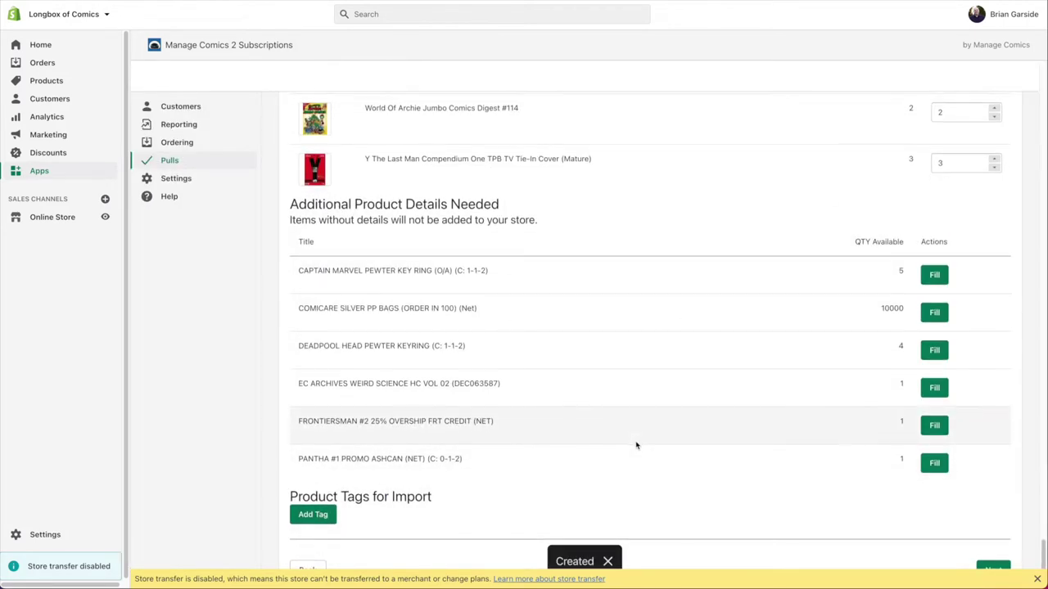
Add a New Release product tag with the value 2021-11-04 for the import
{"action": "scroll", "coordinate": [636, 446], "scroll_direction": "down", "scroll_amount": 1}
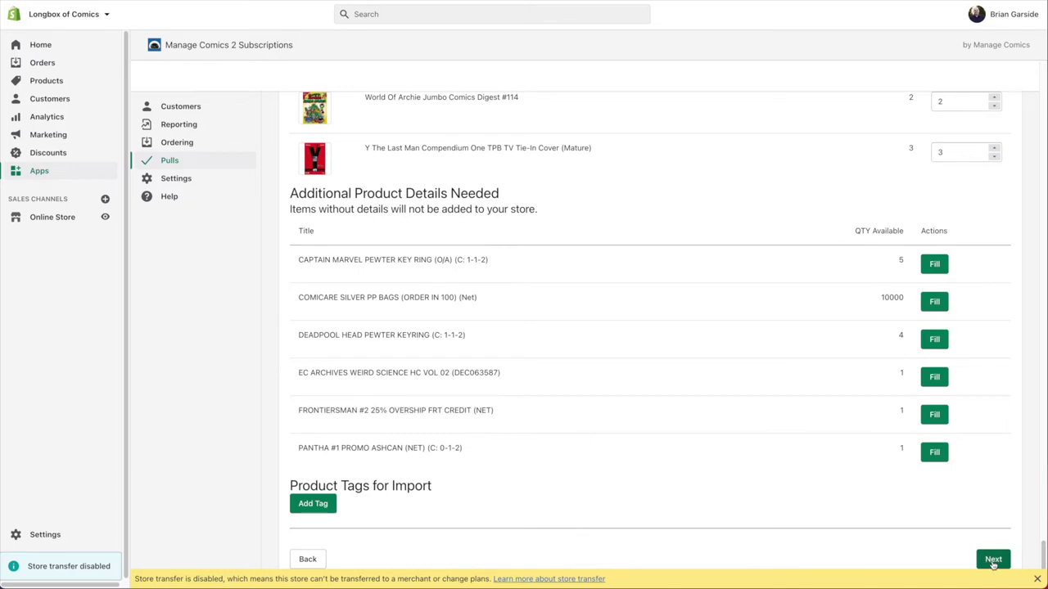
{"action": "left_click", "coordinate": [313, 504]}
{"action": "left_click", "coordinate": [583, 524]}
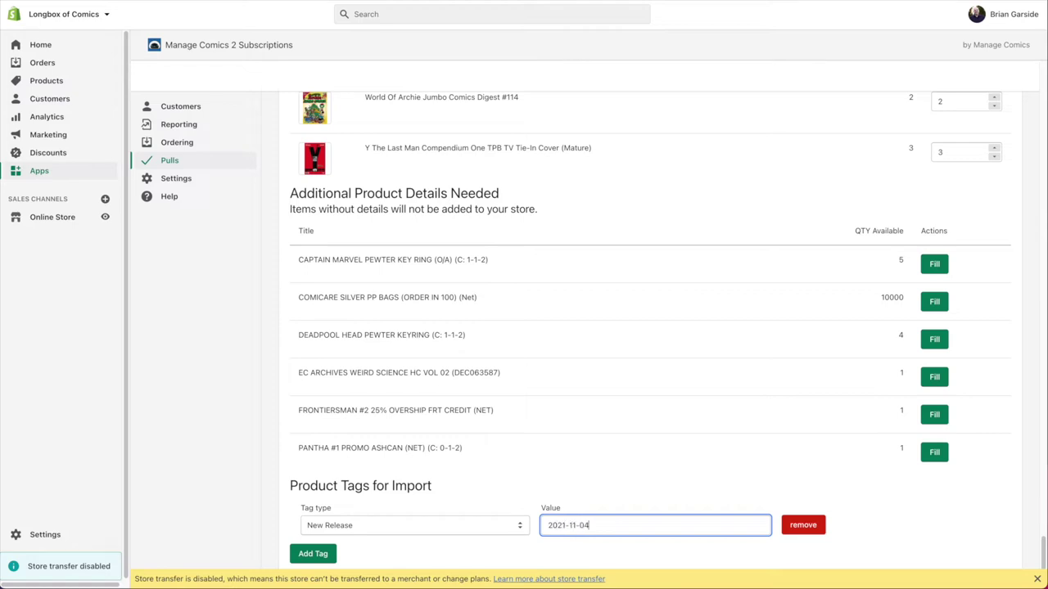
Add a Custom product tag with the value TestUpload and continue to the review of the pull
{"action": "scroll", "coordinate": [620, 479], "scroll_direction": "down", "scroll_amount": 1}
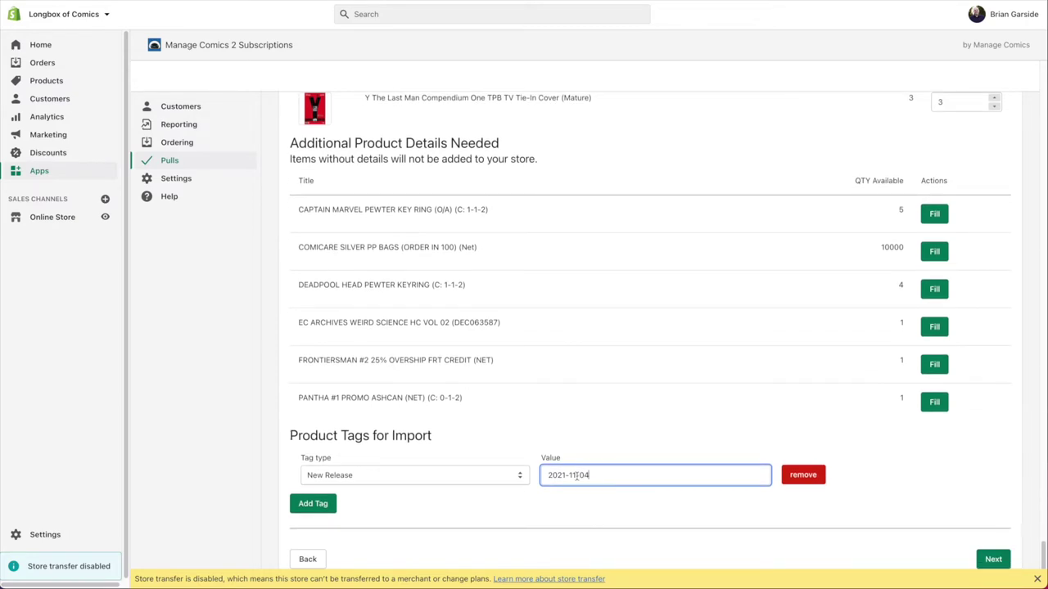
{"action": "left_click", "coordinate": [312, 503]}
{"action": "left_click", "coordinate": [396, 531]}
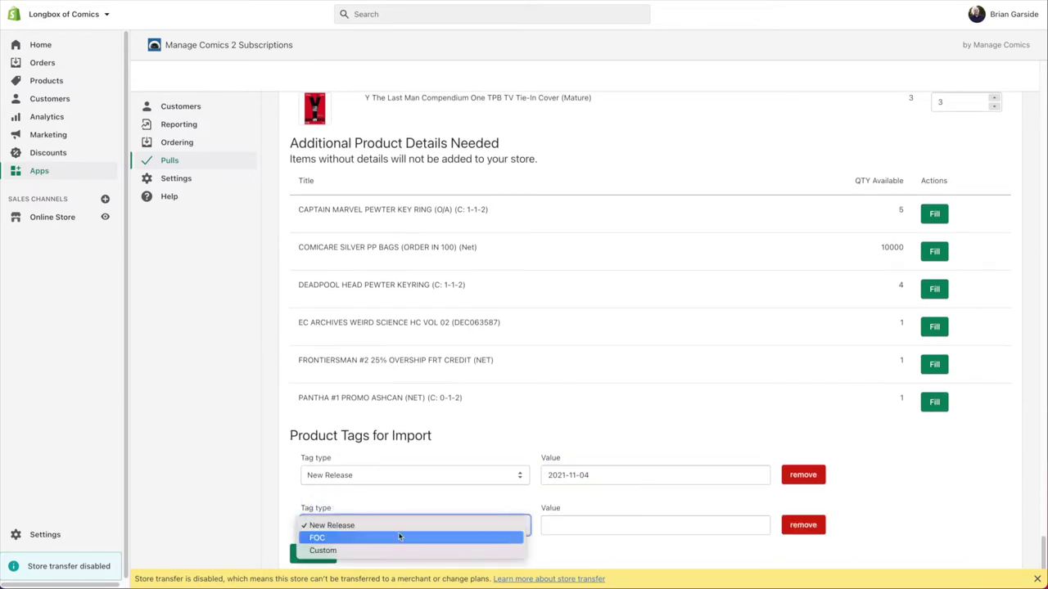
{"action": "left_click", "coordinate": [327, 548]}
{"action": "left_click", "coordinate": [567, 529]}
{"action": "type", "text": "TestUpload"}
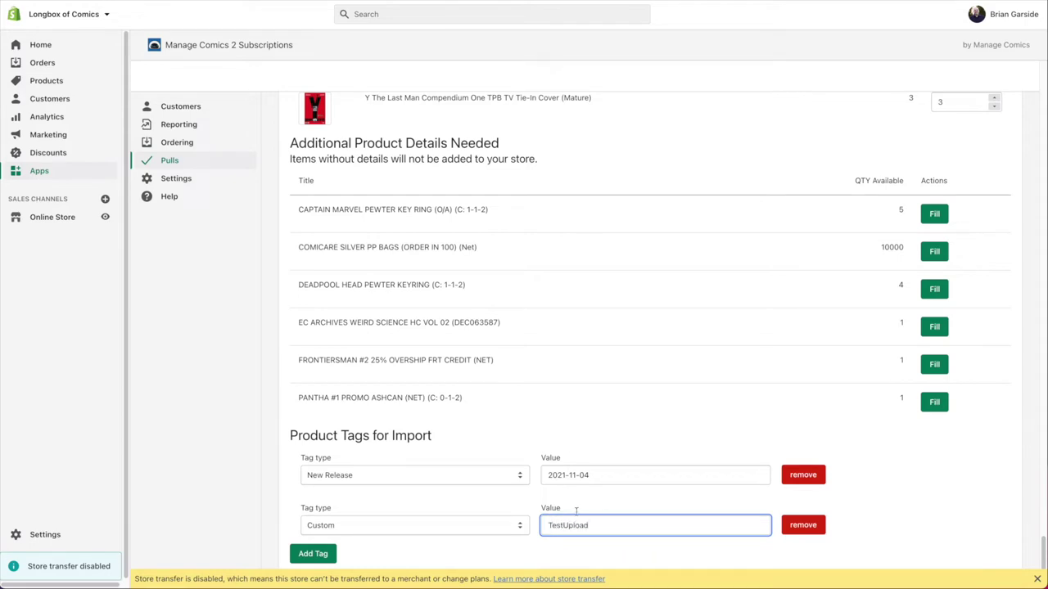
{"action": "scroll", "coordinate": [603, 506], "scroll_direction": "down", "scroll_amount": 1}
{"action": "left_click", "coordinate": [993, 560]}
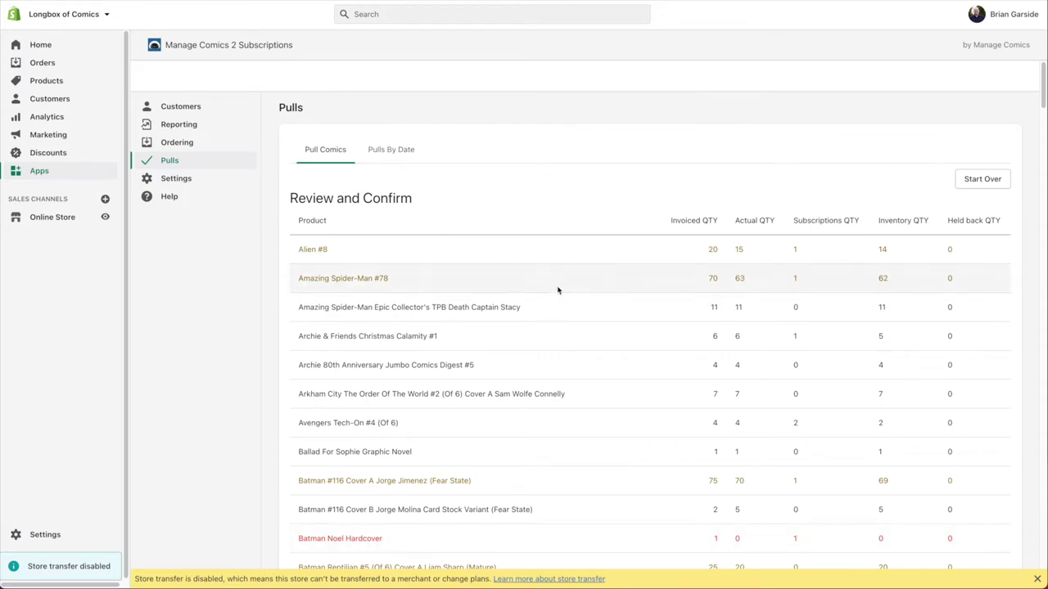
Review the invoiced, actual, subscription and inventory quantities of the products and confirm the pull
{"action": "scroll", "coordinate": [660, 281], "scroll_direction": "down", "scroll_amount": 2}
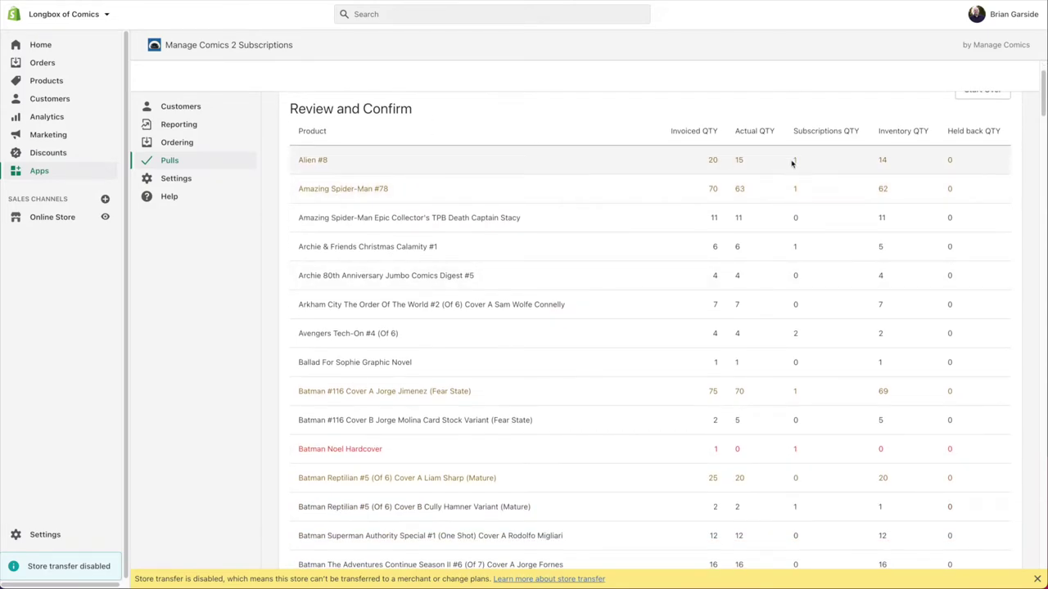
{"action": "scroll", "coordinate": [760, 356], "scroll_direction": "down", "scroll_amount": 2}
{"action": "scroll", "coordinate": [761, 355], "scroll_direction": "down", "scroll_amount": 15}
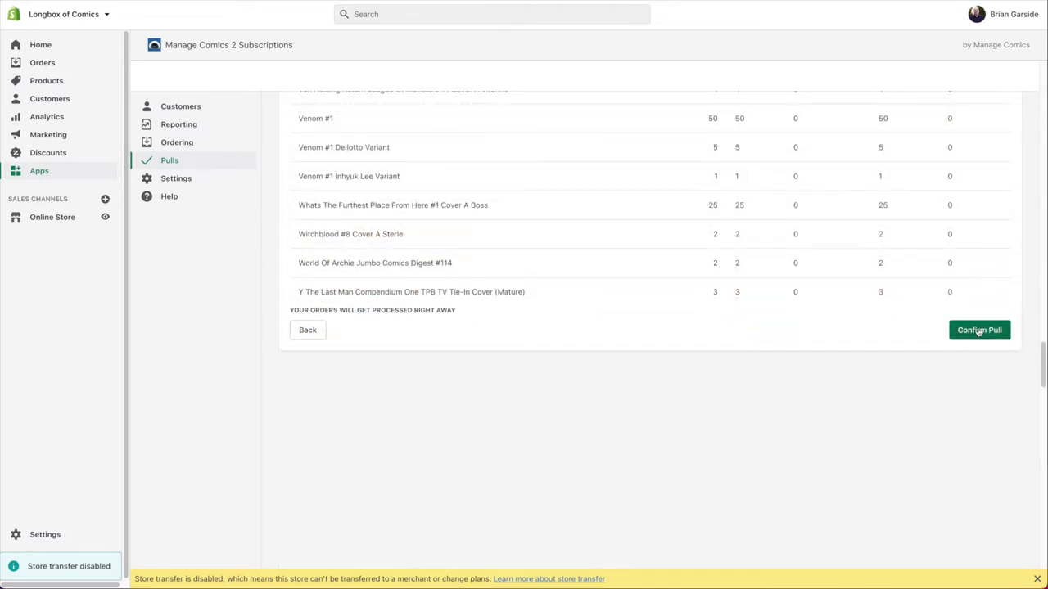
{"action": "left_click", "coordinate": [979, 330]}
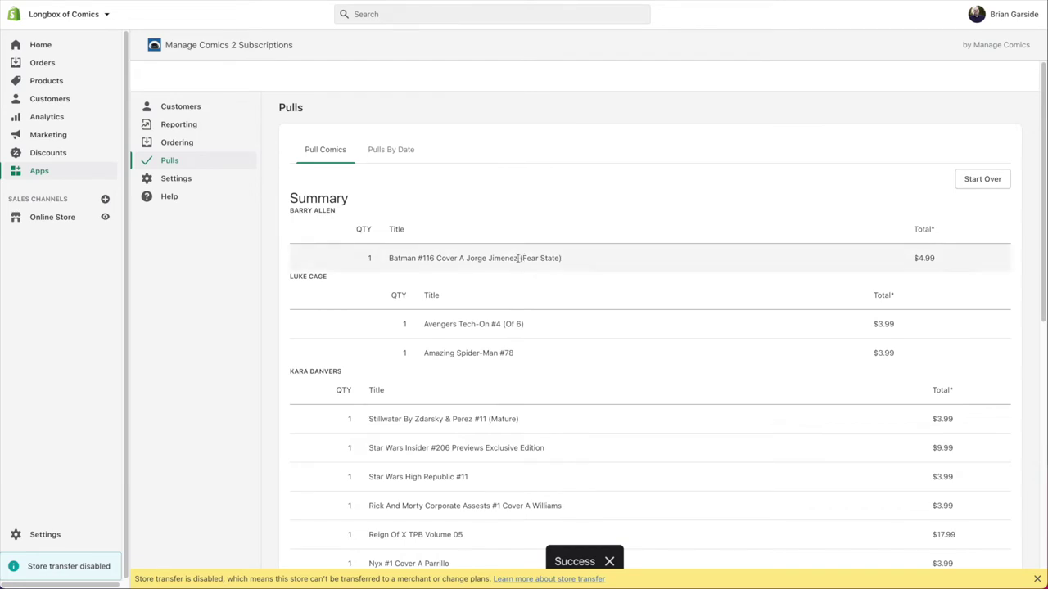
Look through the pull summary, examining the titles, quantities and totals listed for each customer
{"action": "scroll", "coordinate": [507, 295], "scroll_direction": "down", "scroll_amount": 2}
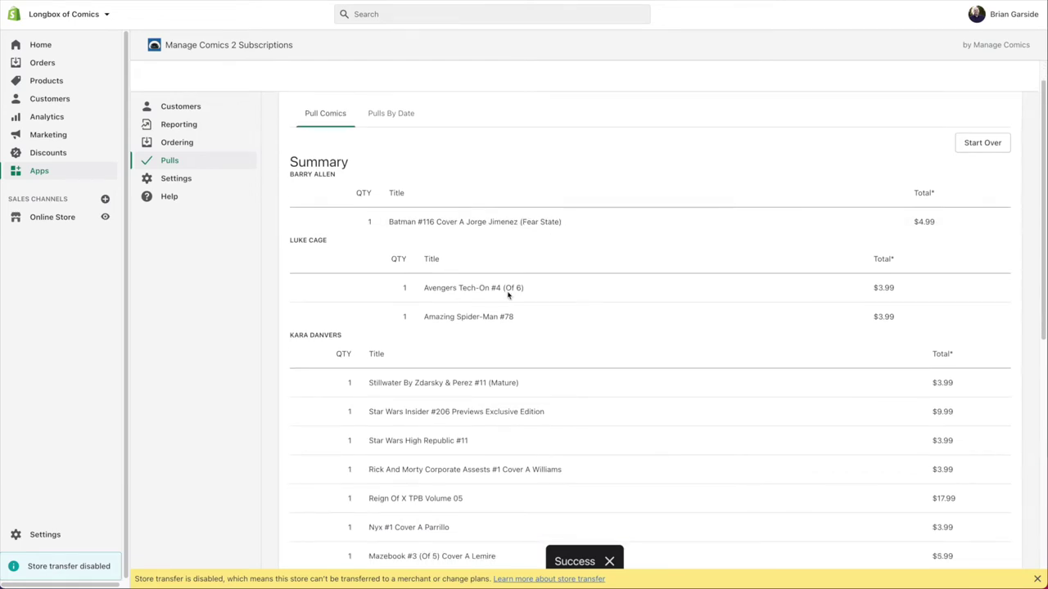
{"action": "scroll", "coordinate": [508, 296], "scroll_direction": "down", "scroll_amount": 2}
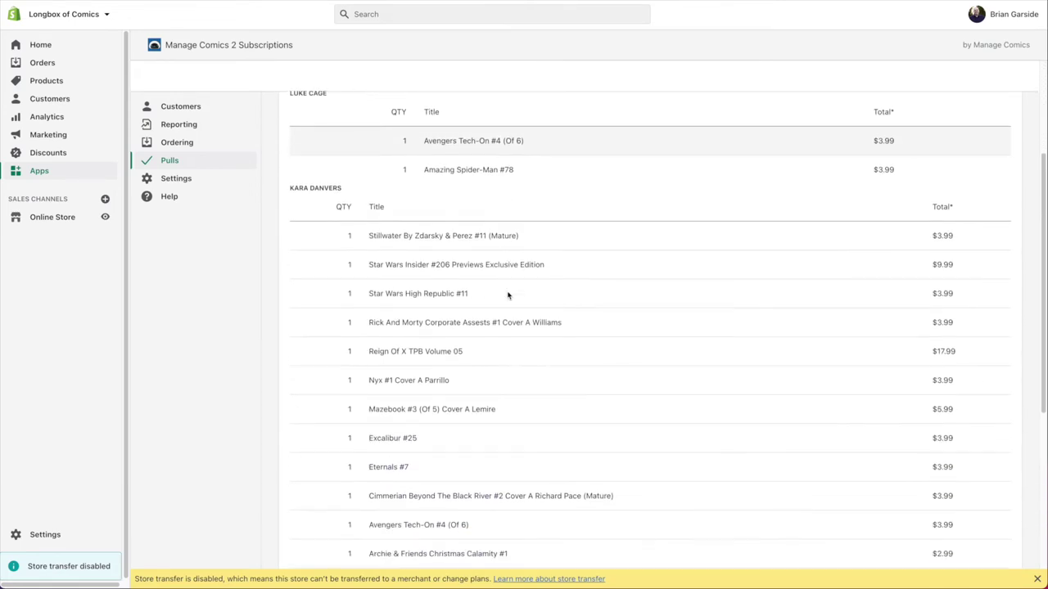
{"action": "scroll", "coordinate": [508, 296], "scroll_direction": "down", "scroll_amount": 2}
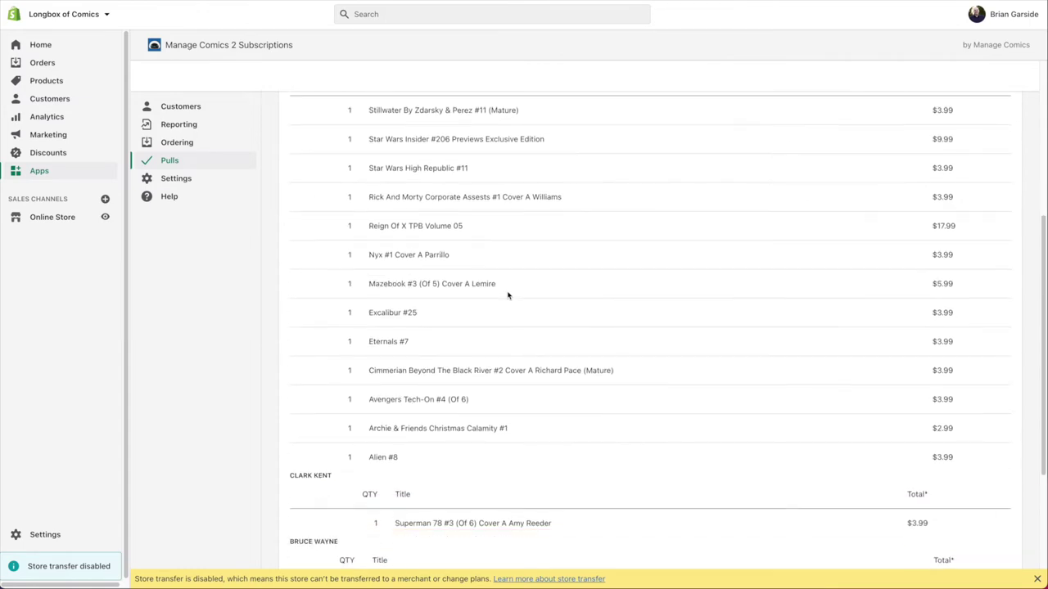
{"action": "scroll", "coordinate": [508, 296], "scroll_direction": "down", "scroll_amount": 2}
{"action": "scroll", "coordinate": [508, 298], "scroll_direction": "down", "scroll_amount": 1}
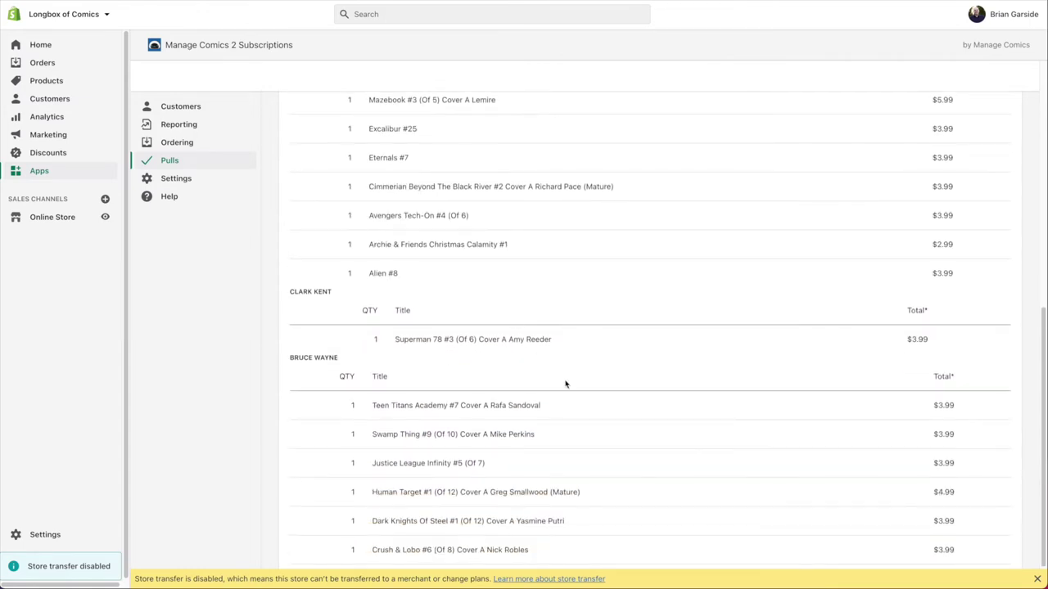
{"action": "scroll", "coordinate": [565, 384], "scroll_direction": "down", "scroll_amount": 1}
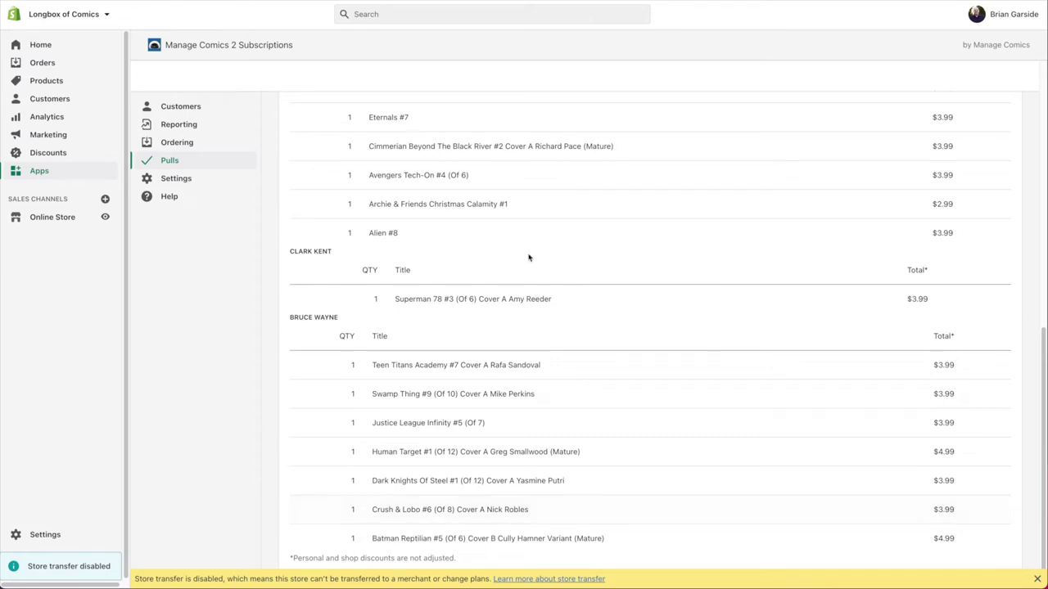
Open the Shortages report and set its date range from 2021-11-01 to 2021-11-05
{"action": "left_click", "coordinate": [214, 132]}
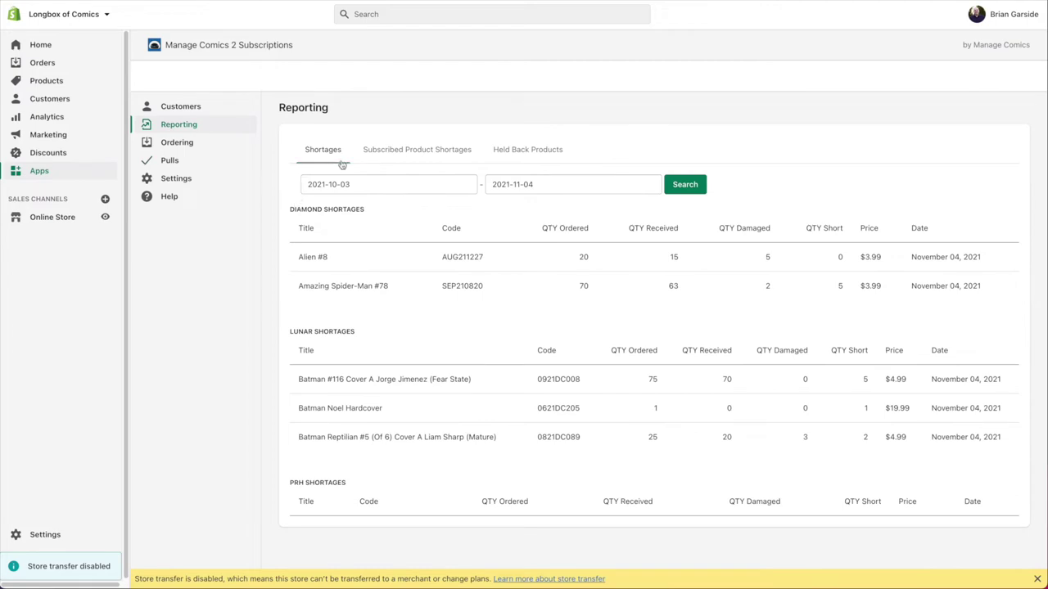
{"action": "left_click", "coordinate": [414, 184]}
{"action": "left_click", "coordinate": [486, 204]}
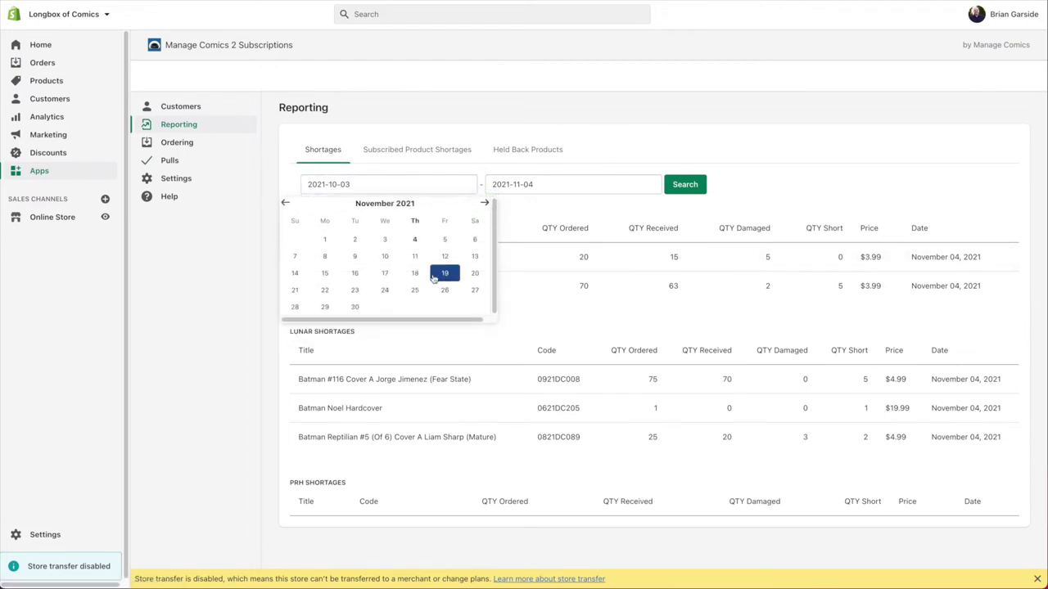
{"action": "left_click", "coordinate": [324, 239]}
{"action": "left_click", "coordinate": [573, 191]}
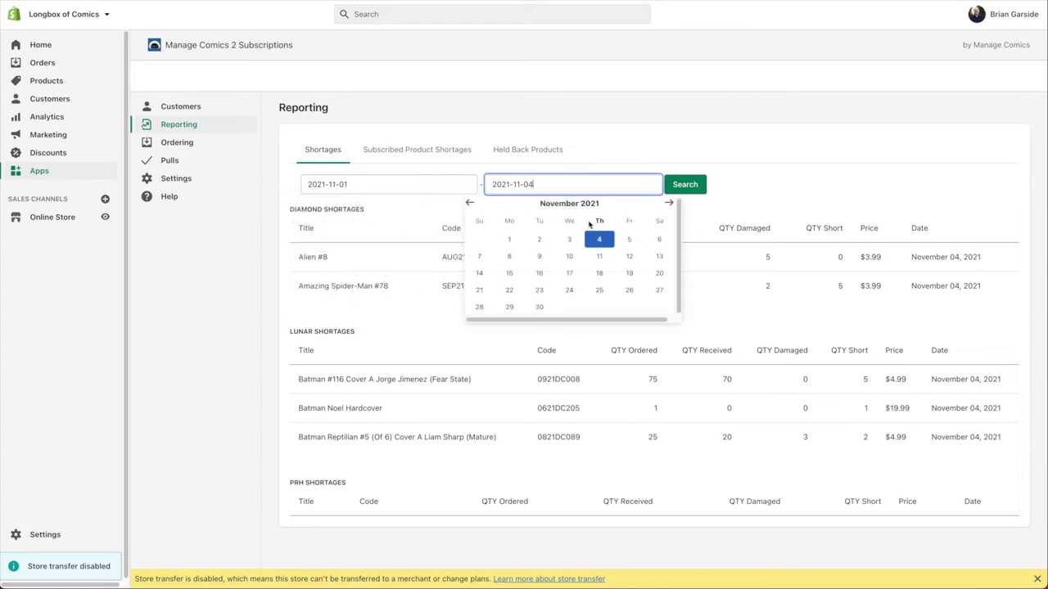
{"action": "left_click", "coordinate": [629, 240]}
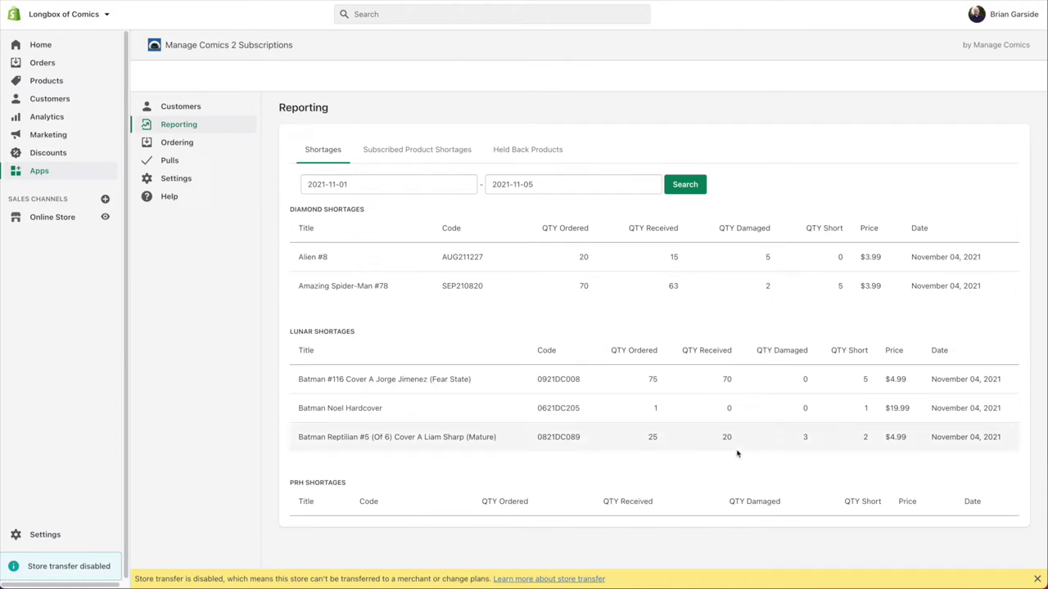
Review the Subscribed Product Shortages and Held Back Products reports, then return to the Shortages report
{"action": "left_click", "coordinate": [417, 148]}
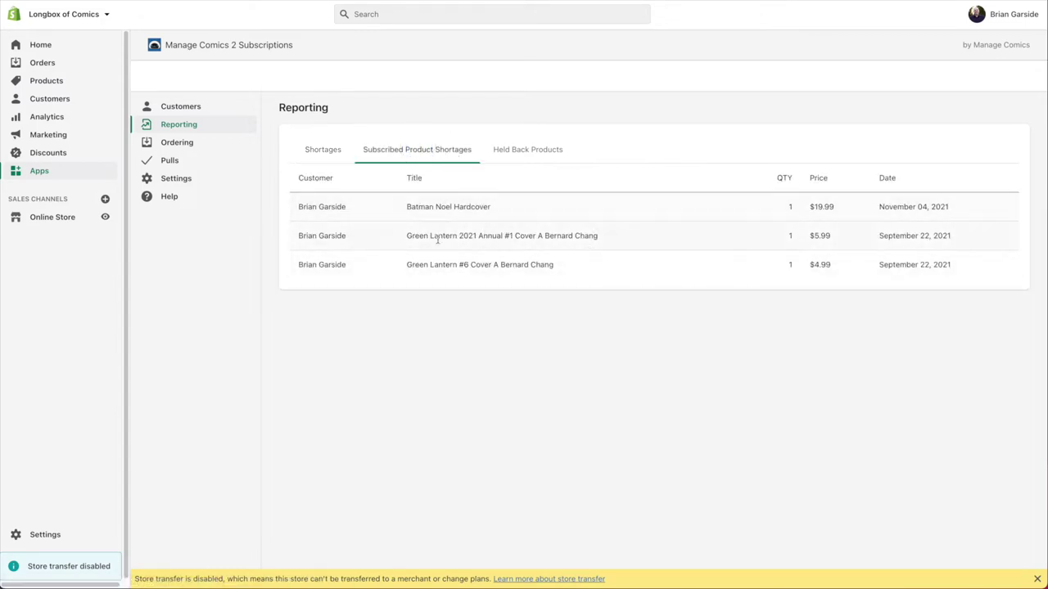
{"action": "left_click", "coordinate": [501, 153]}
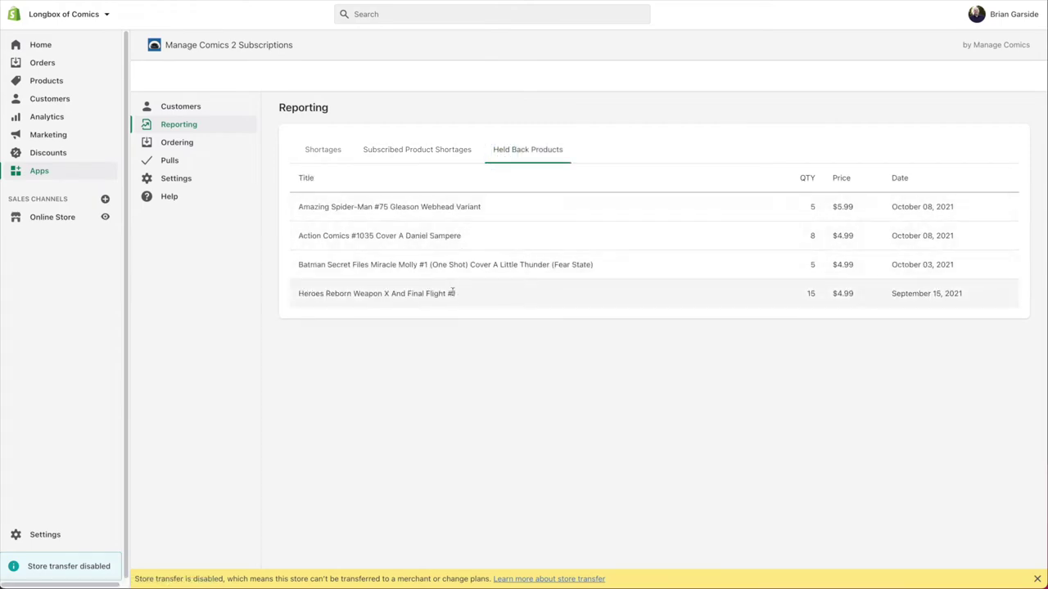
{"action": "left_click", "coordinate": [319, 149]}
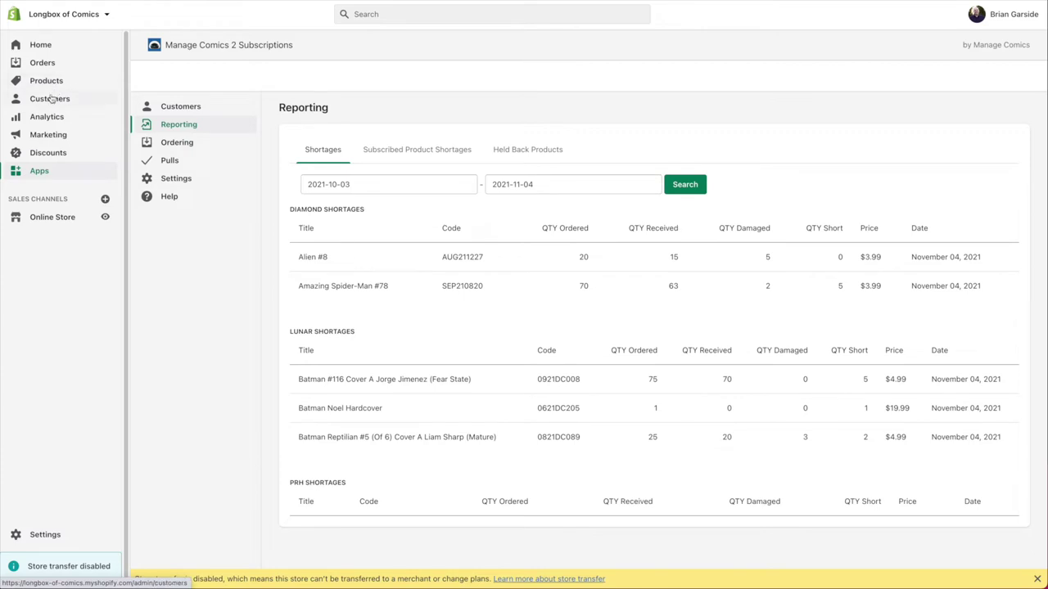
Examine the products, quantities and payment summary of the CA$69.96 draft order, then return to the draft orders list
{"action": "left_click", "coordinate": [43, 63]}
{"action": "left_click", "coordinate": [40, 97]}
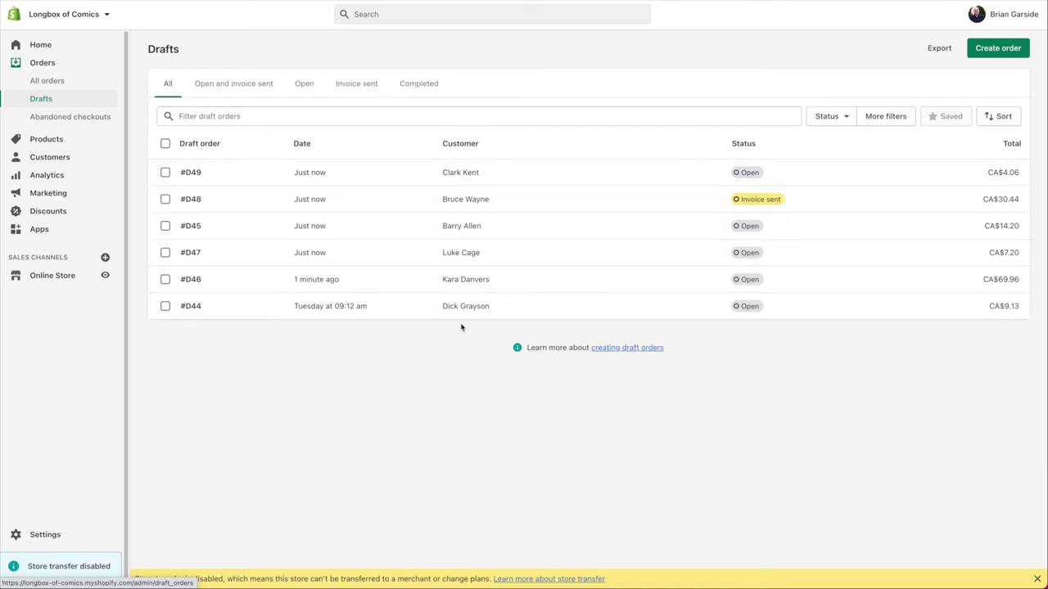
{"action": "left_click", "coordinate": [476, 278]}
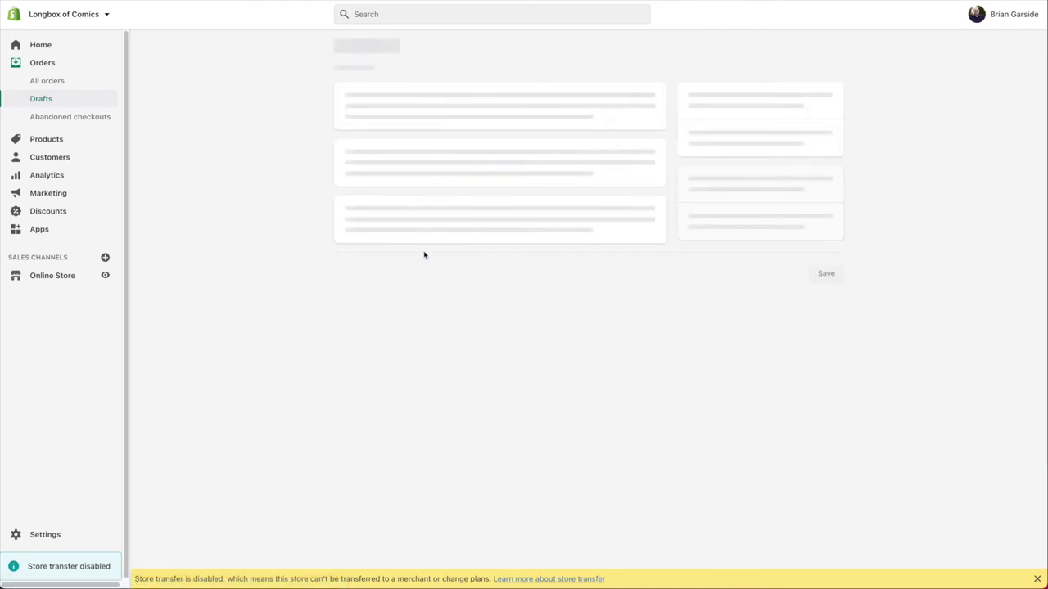
{"action": "scroll", "coordinate": [469, 213], "scroll_direction": "down", "scroll_amount": 2}
{"action": "scroll", "coordinate": [468, 213], "scroll_direction": "down", "scroll_amount": 5}
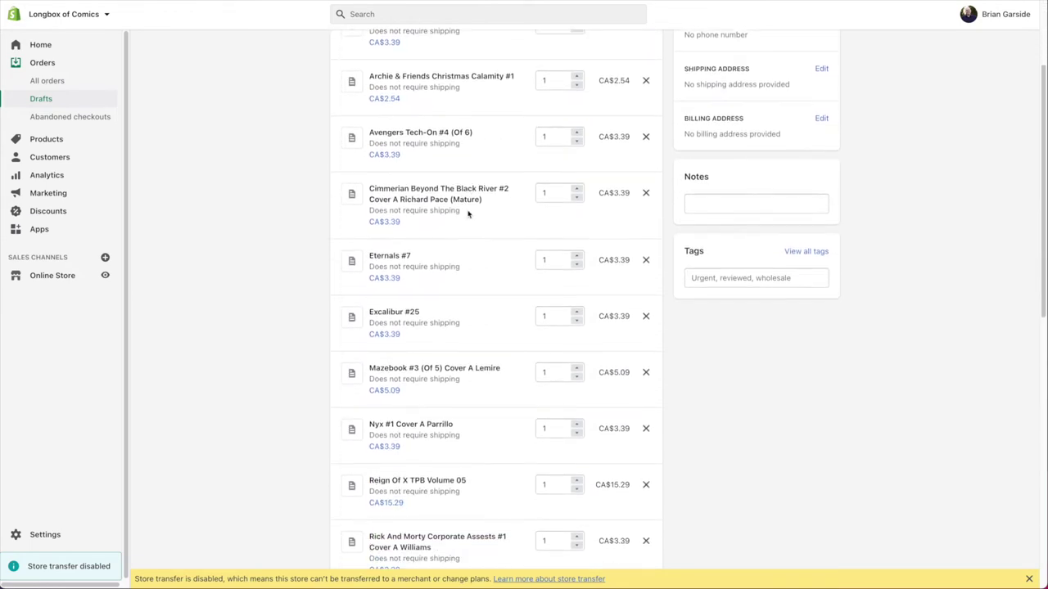
{"action": "scroll", "coordinate": [468, 214], "scroll_direction": "down", "scroll_amount": 4}
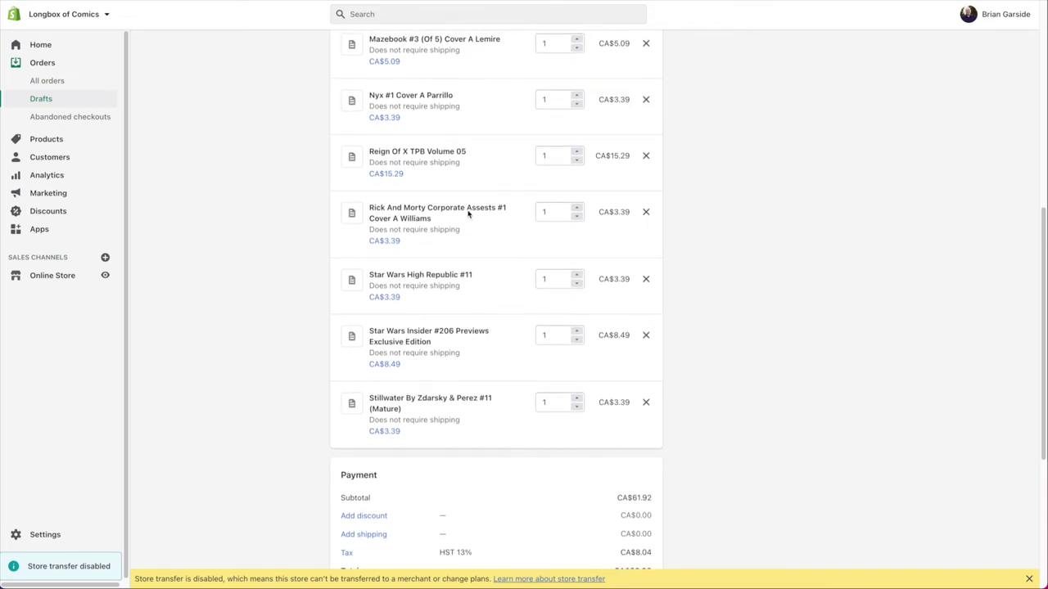
{"action": "scroll", "coordinate": [468, 211], "scroll_direction": "down", "scroll_amount": 1}
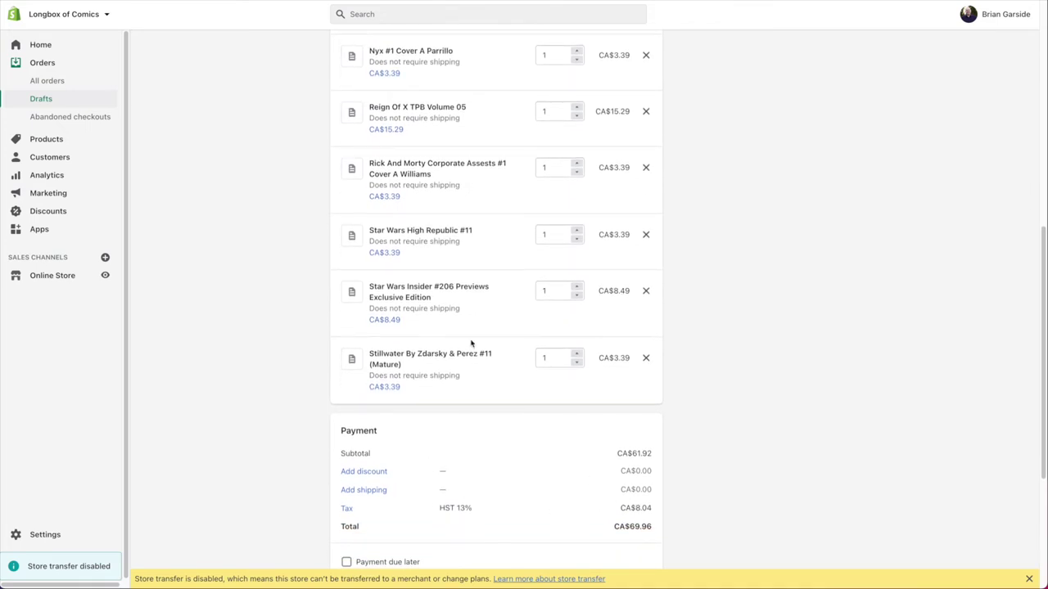
{"action": "scroll", "coordinate": [489, 221], "scroll_direction": "up", "scroll_amount": 10}
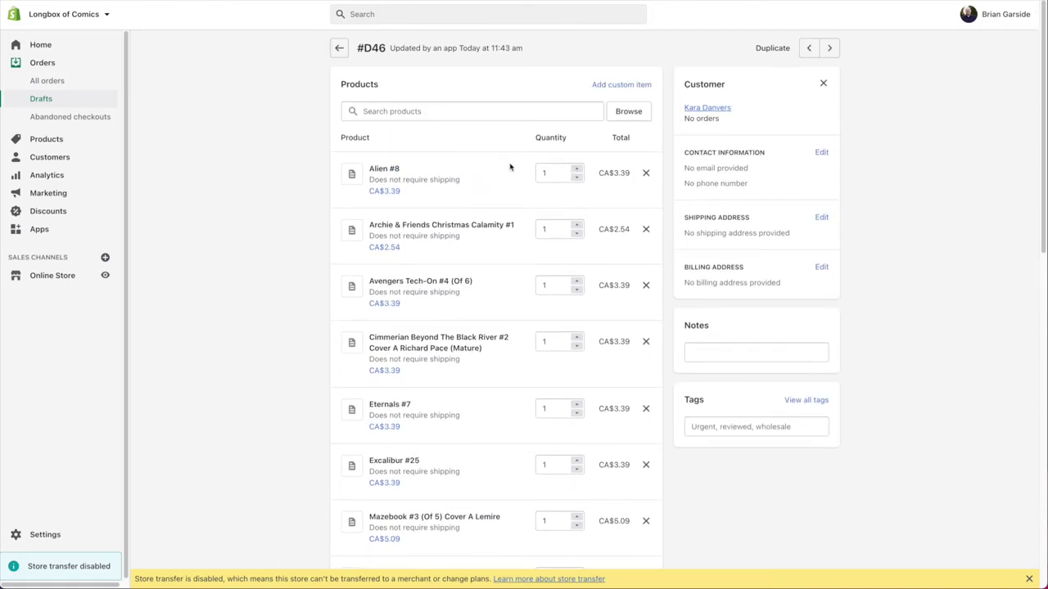
{"action": "left_click", "coordinate": [339, 49]}
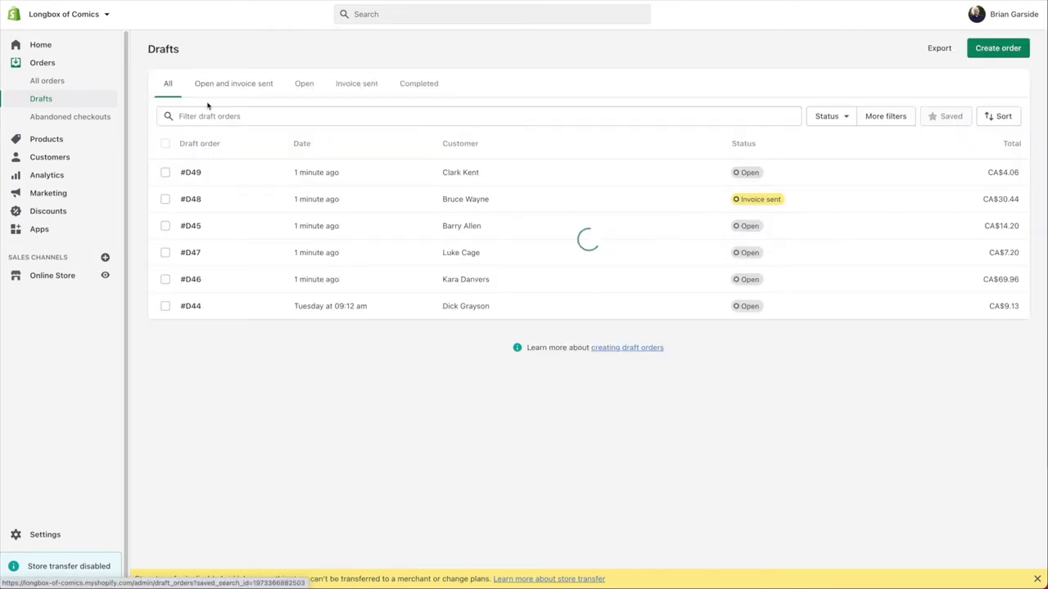
Examine the products, payment summary and customer details of the draft order marked Invoice sent, then leave that order
{"action": "left_click", "coordinate": [311, 201]}
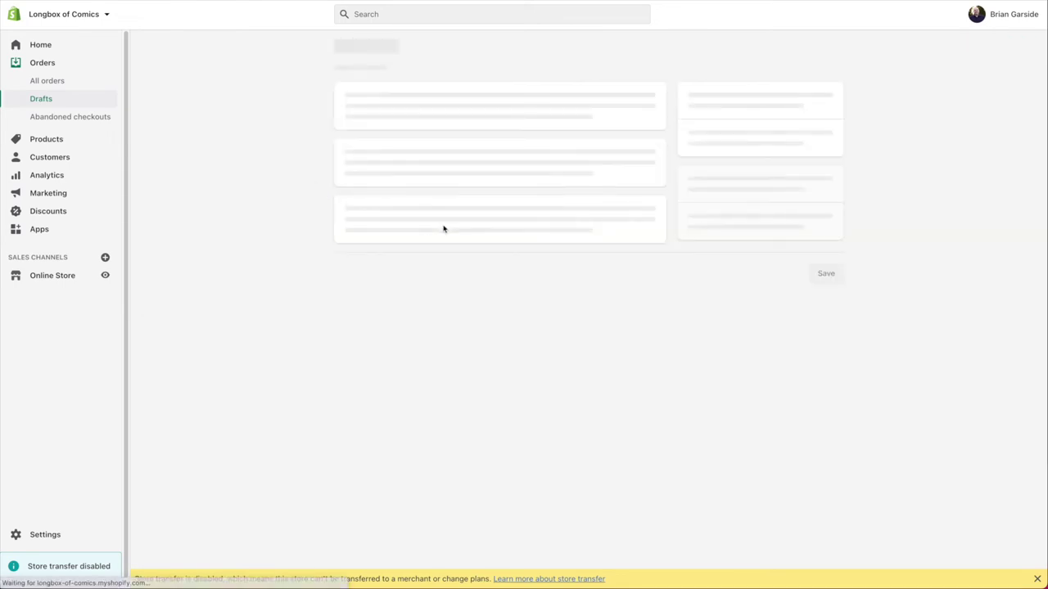
{"action": "scroll", "coordinate": [353, 168], "scroll_direction": "down", "scroll_amount": 2}
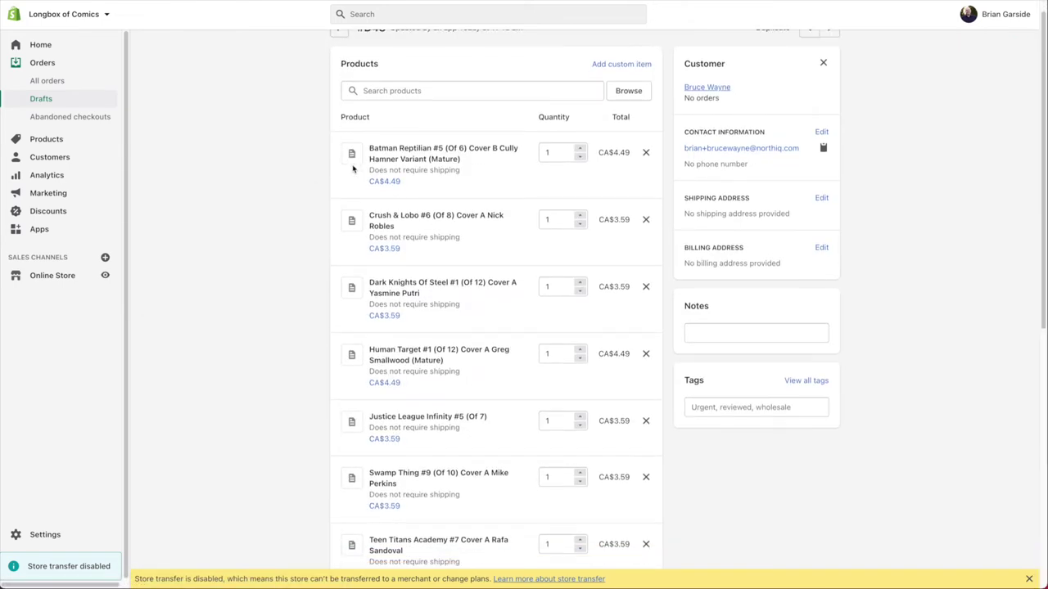
{"action": "scroll", "coordinate": [353, 169], "scroll_direction": "down", "scroll_amount": 5}
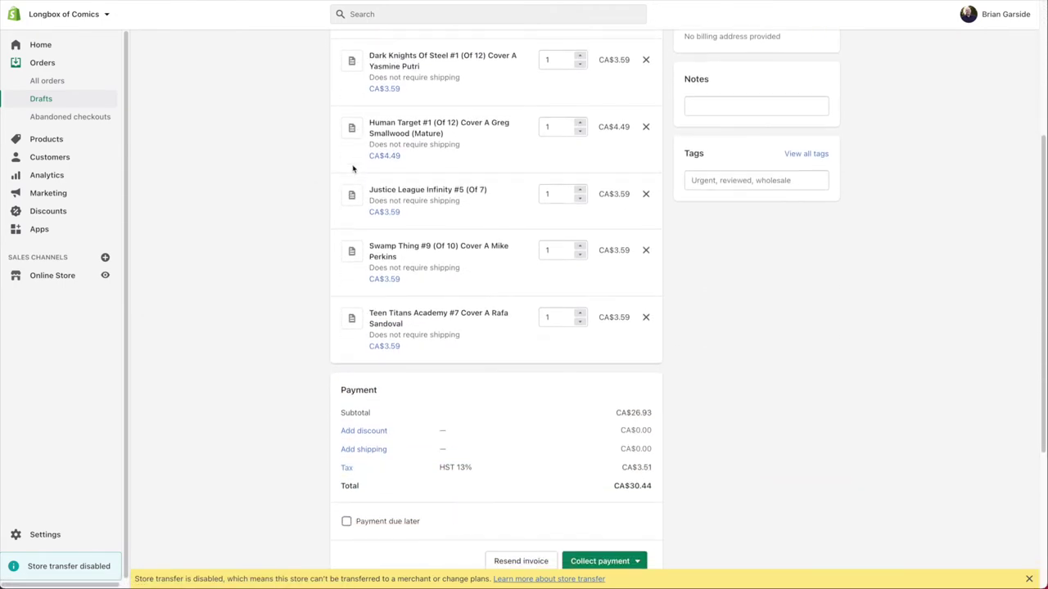
{"action": "scroll", "coordinate": [353, 168], "scroll_direction": "up", "scroll_amount": 7}
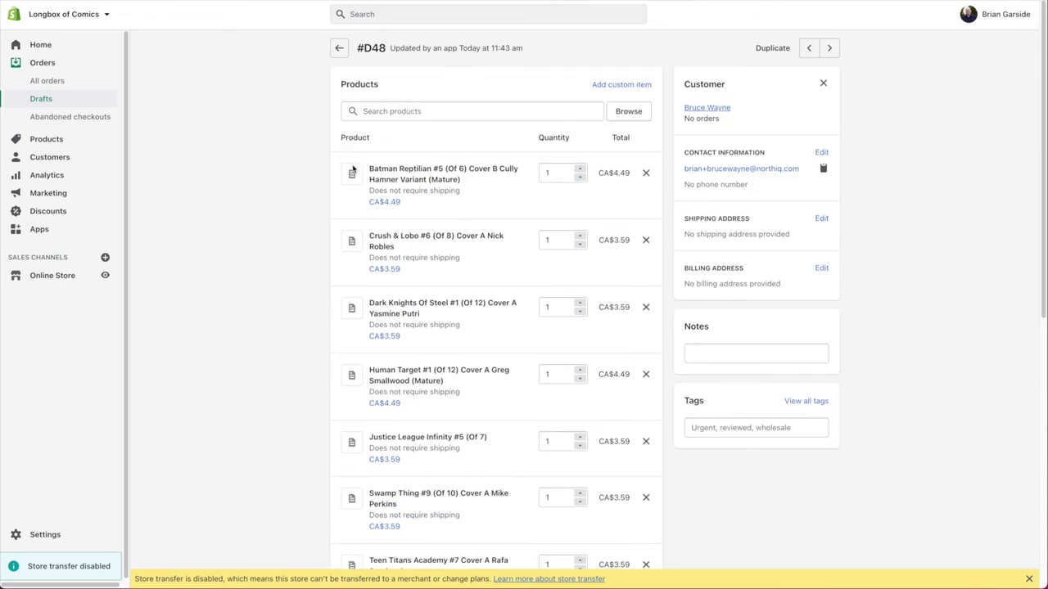
{"action": "left_click", "coordinate": [339, 47]}
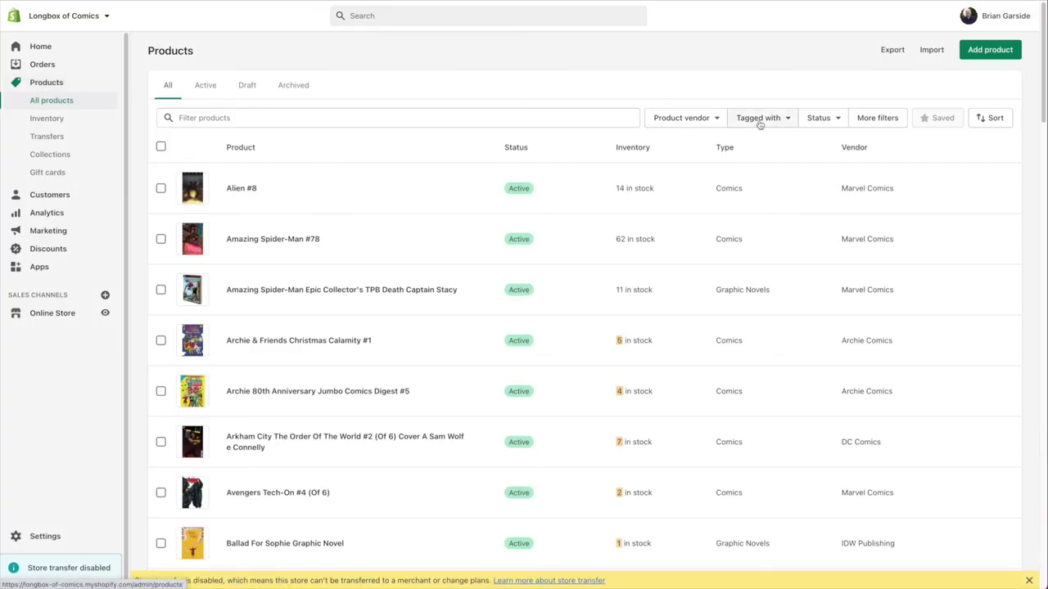
Filter the store's full product list by the tag new release-2021-11-04
{"action": "left_click", "coordinate": [778, 118]}
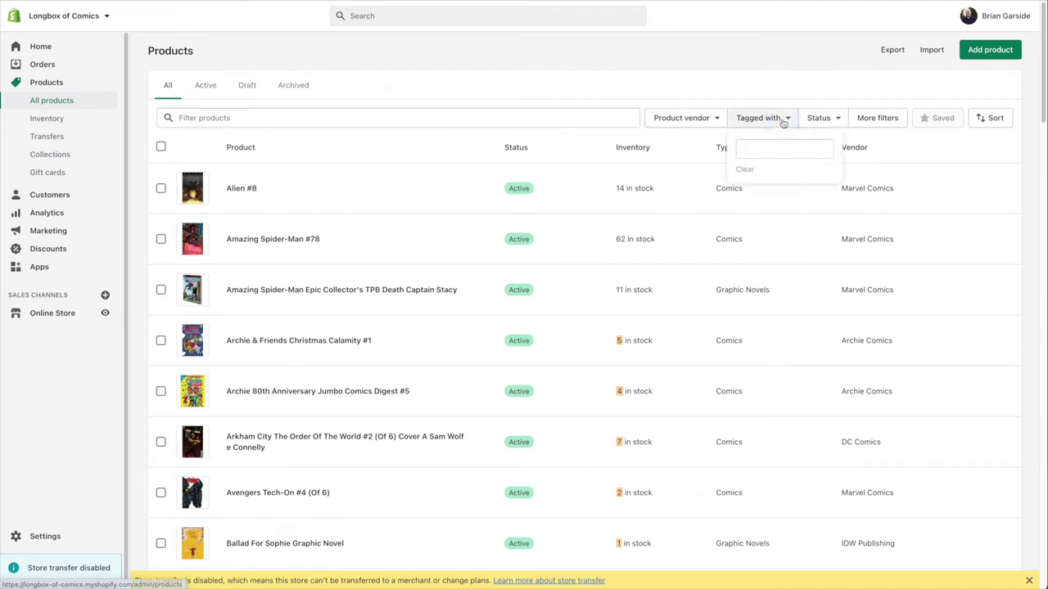
{"action": "left_click", "coordinate": [776, 151]}
{"action": "type", "text": "new release-2021-11-04"}
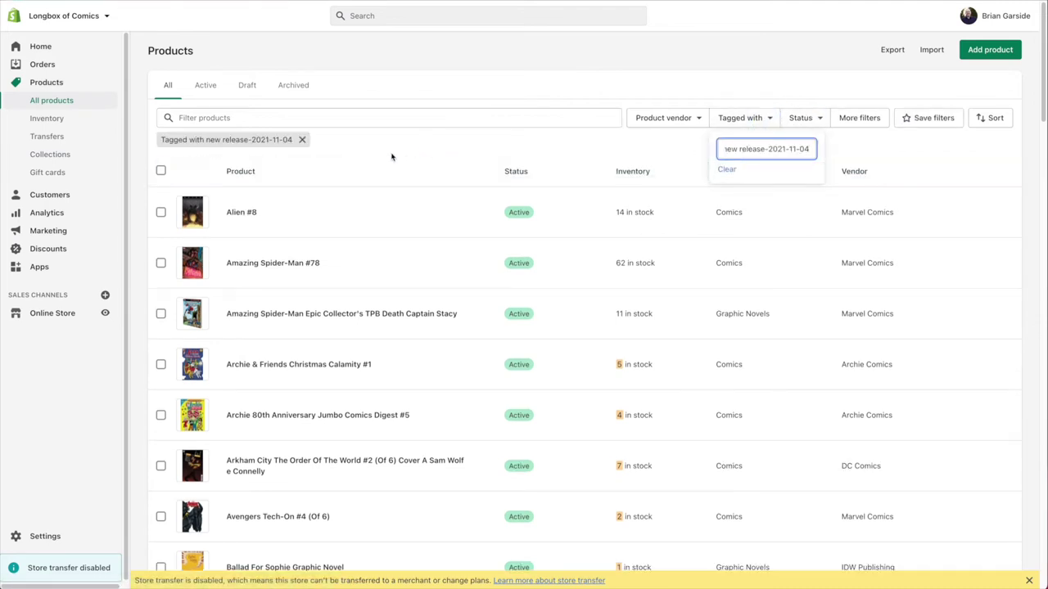
{"action": "left_click", "coordinate": [446, 70]}
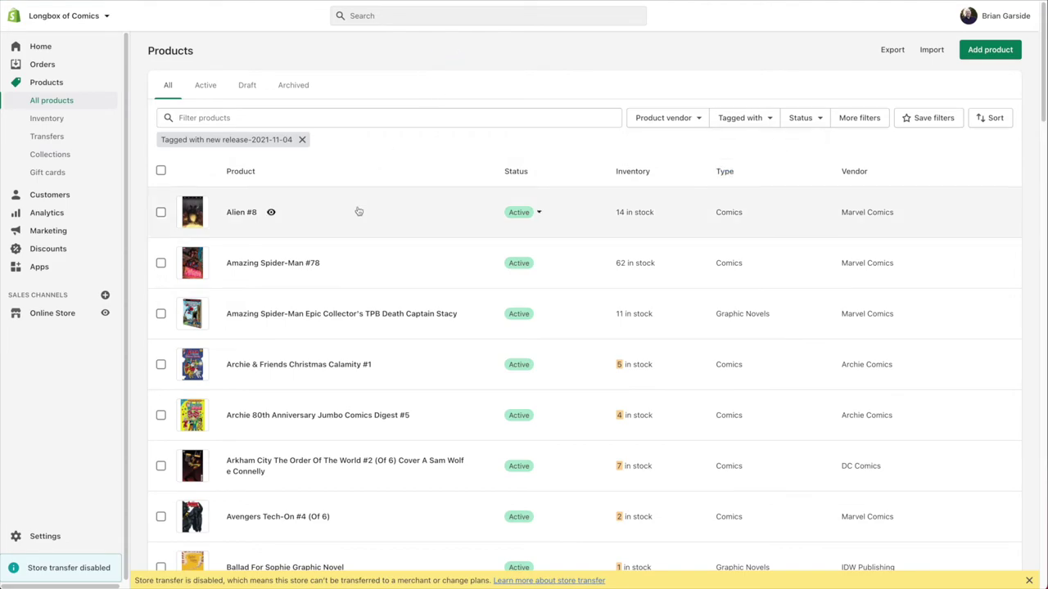
Look through the filtered new-release products, examining their stock levels, types and vendors
{"action": "scroll", "coordinate": [357, 211], "scroll_direction": "down", "scroll_amount": 15}
{"action": "scroll", "coordinate": [358, 211], "scroll_direction": "down", "scroll_amount": 10}
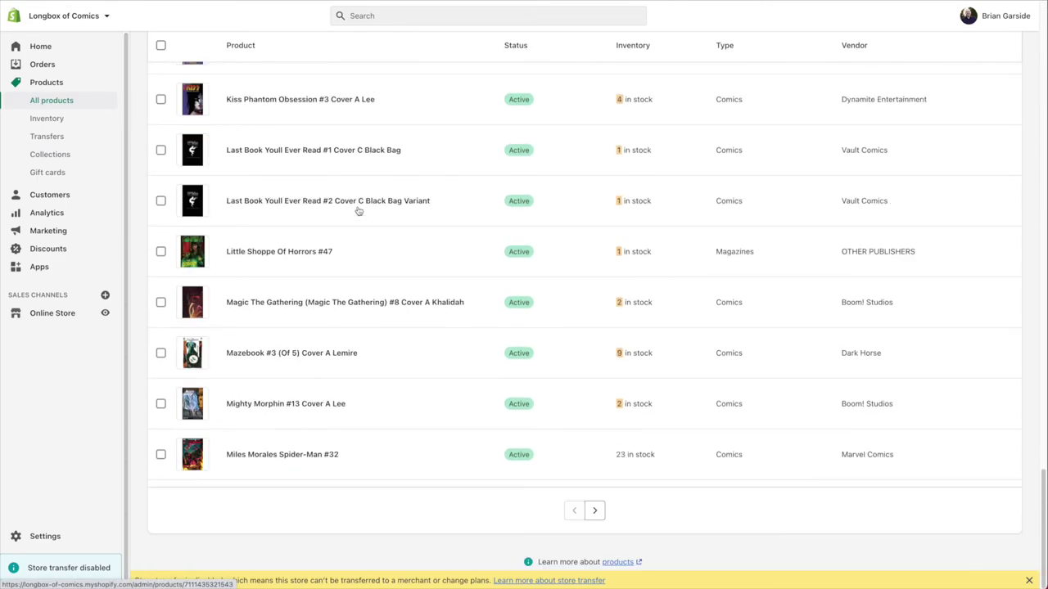
{"action": "scroll", "coordinate": [358, 211], "scroll_direction": "up", "scroll_amount": 20}
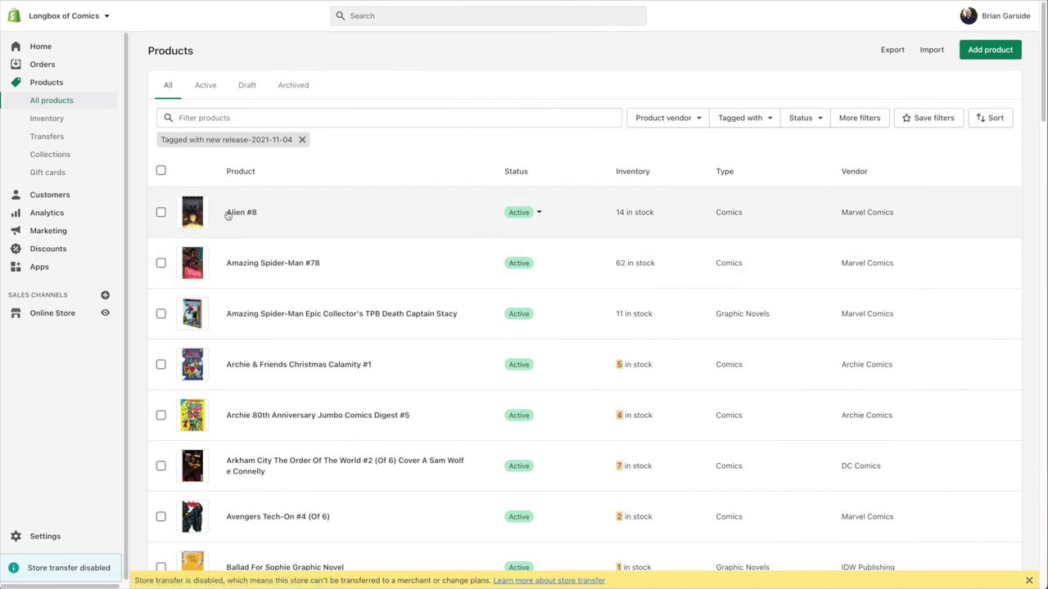
{"action": "scroll", "coordinate": [390, 284], "scroll_direction": "down", "scroll_amount": 10}
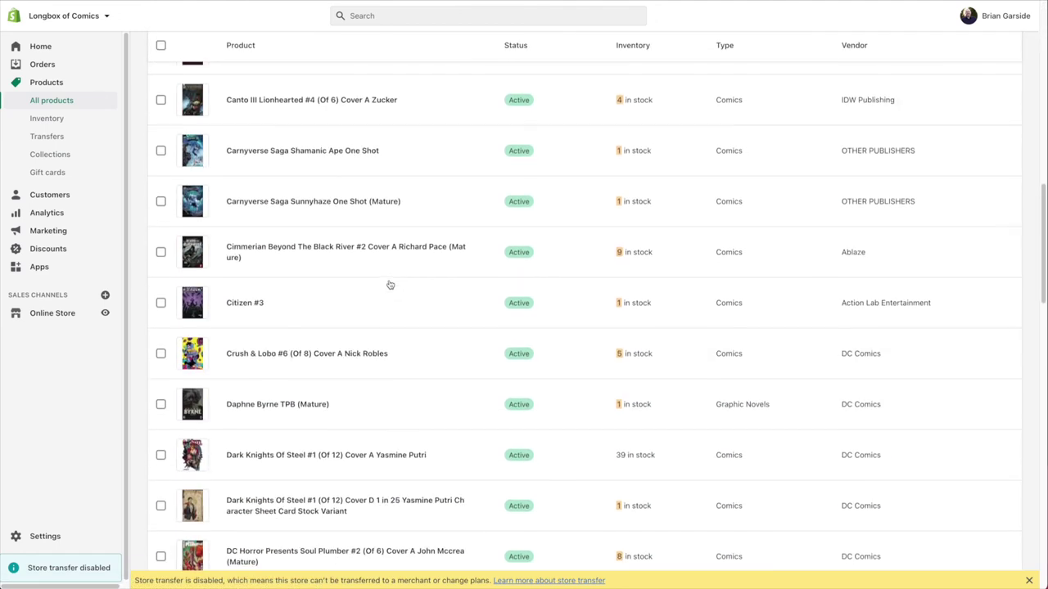
{"action": "scroll", "coordinate": [390, 284], "scroll_direction": "down", "scroll_amount": 5}
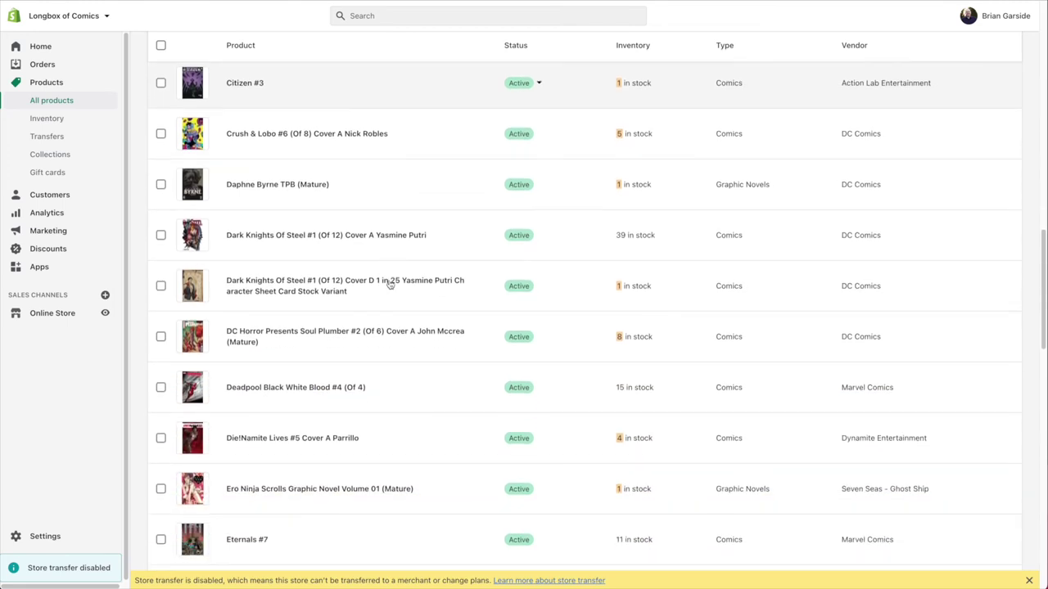
{"action": "scroll", "coordinate": [390, 284], "scroll_direction": "down", "scroll_amount": 4}
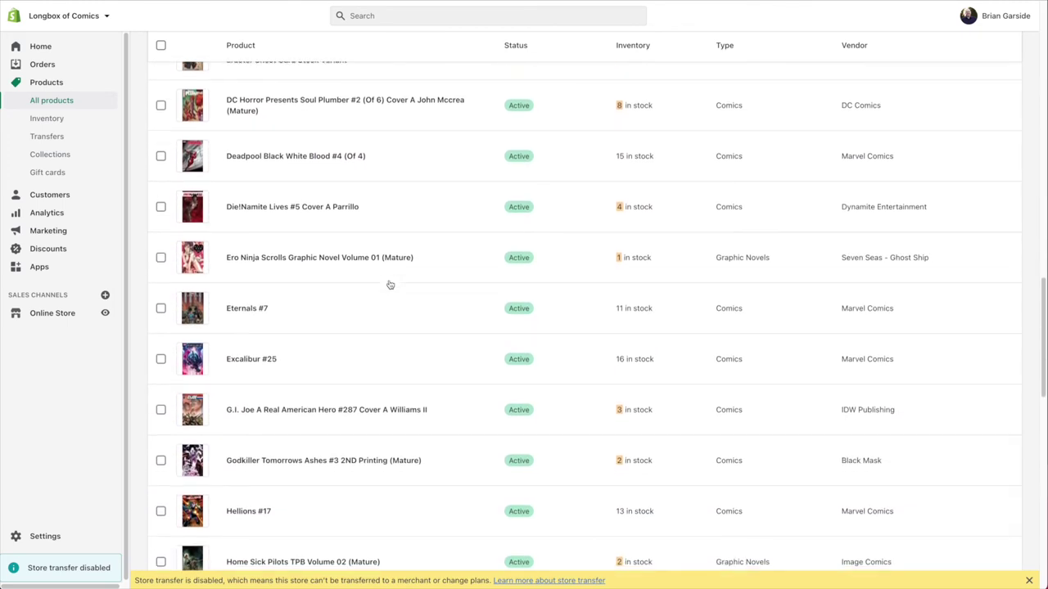
{"action": "scroll", "coordinate": [389, 284], "scroll_direction": "down", "scroll_amount": 8}
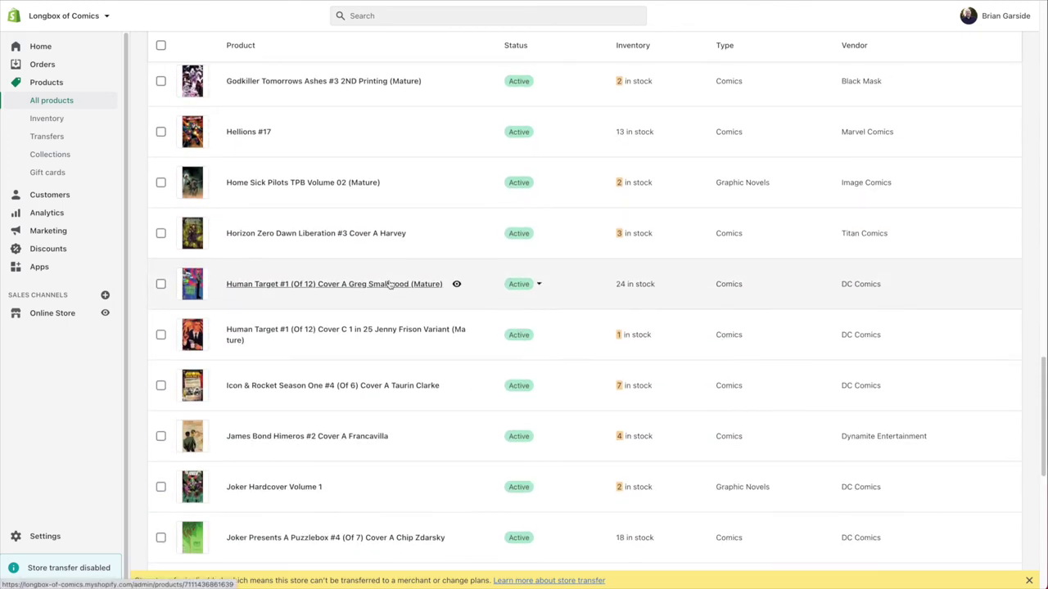
Set the price of the Human Target #1 (Of 12) Cover C 1 in 25 variant to CA$25.00 and save the product
{"action": "left_click", "coordinate": [287, 322]}
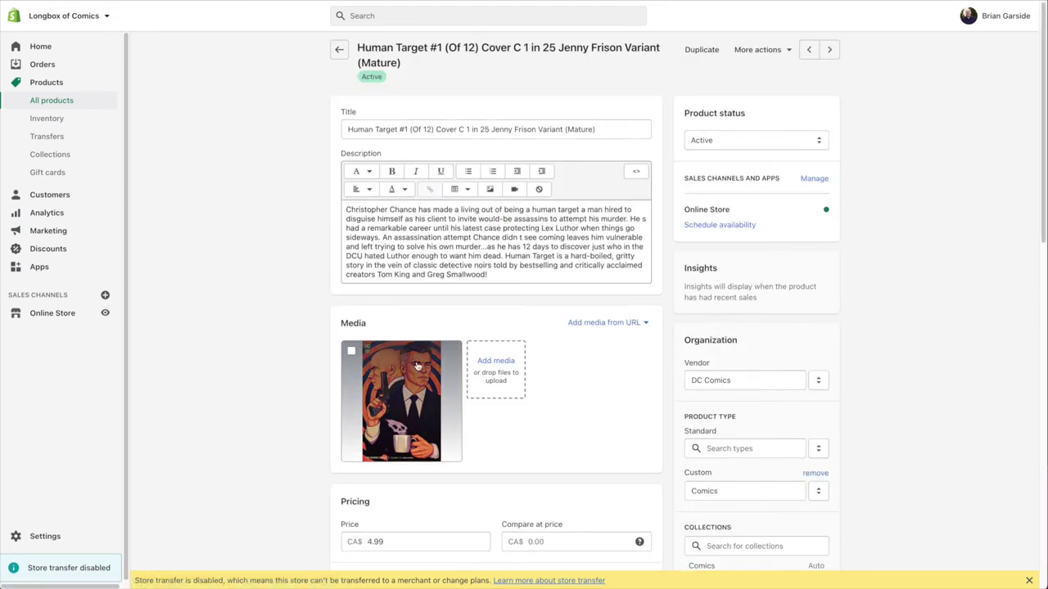
{"action": "scroll", "coordinate": [601, 377], "scroll_direction": "down", "scroll_amount": 5}
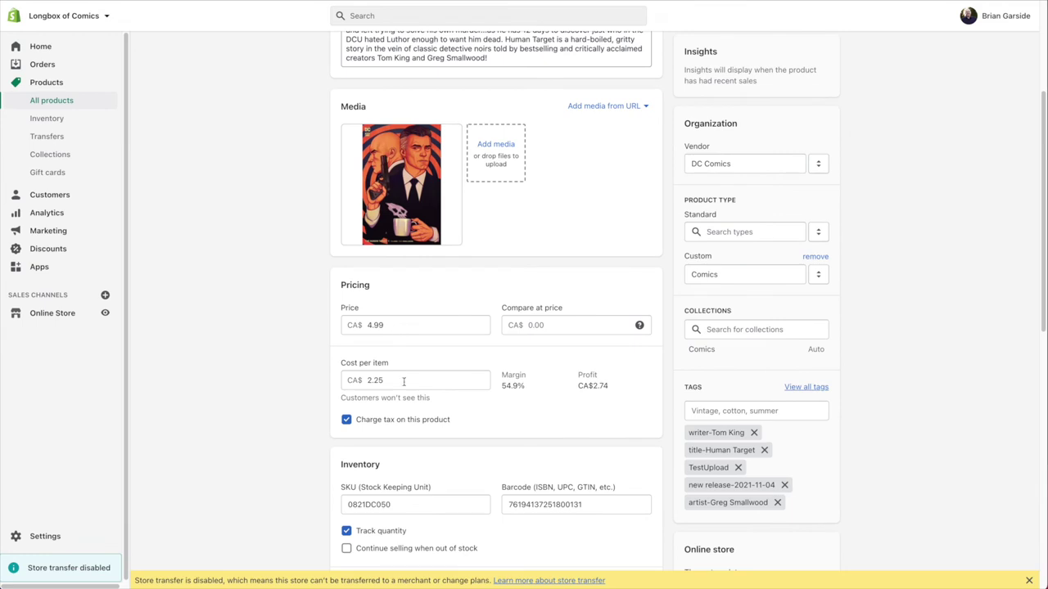
{"action": "scroll", "coordinate": [295, 320], "scroll_direction": "down", "scroll_amount": 2}
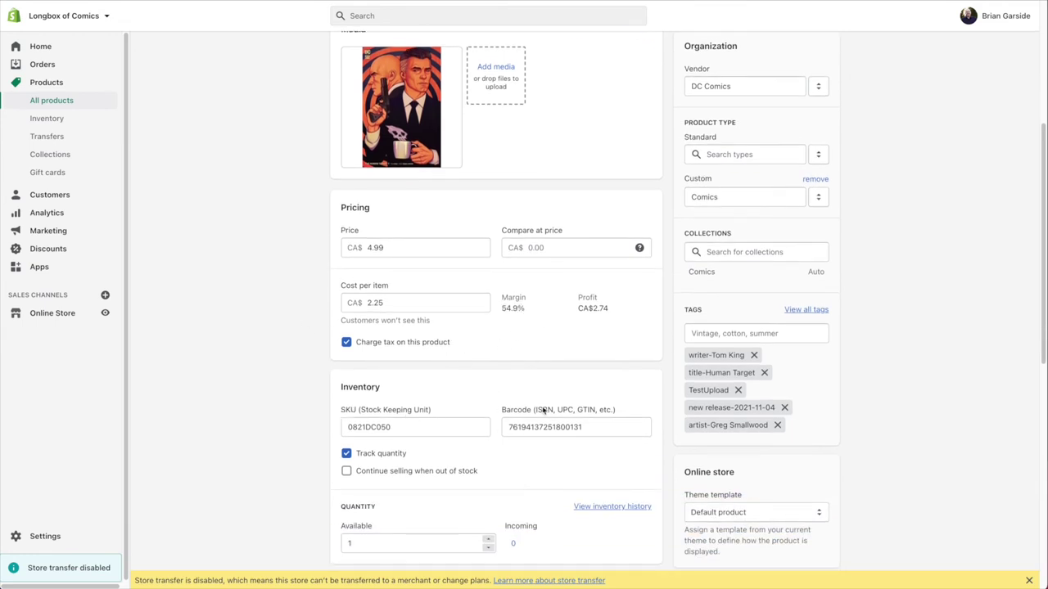
{"action": "double_click", "coordinate": [398, 247]}
{"action": "type", "text": "25"}
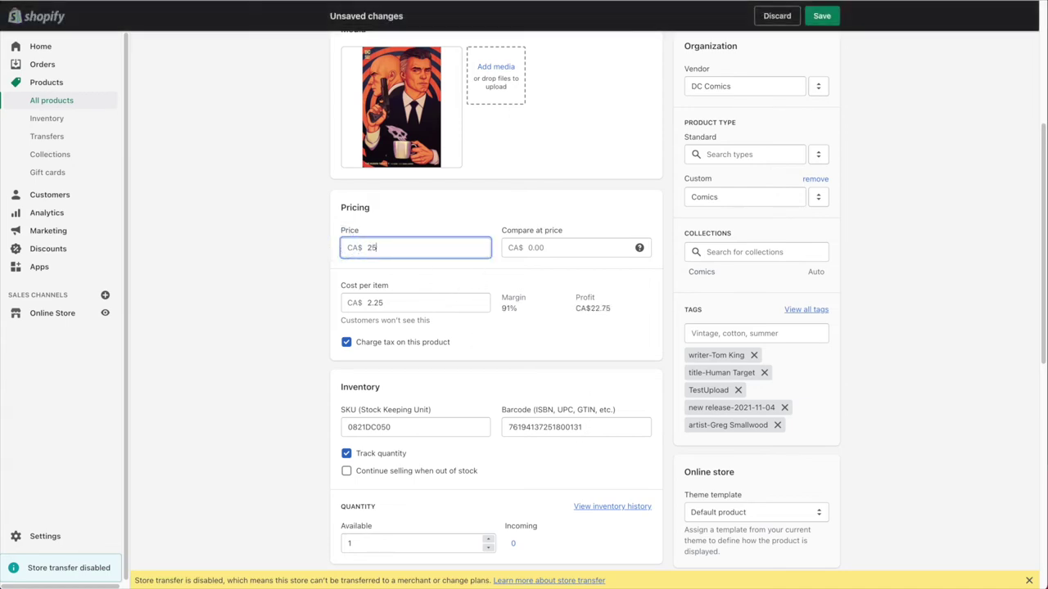
{"action": "scroll", "coordinate": [935, 145], "scroll_direction": "up", "scroll_amount": 3}
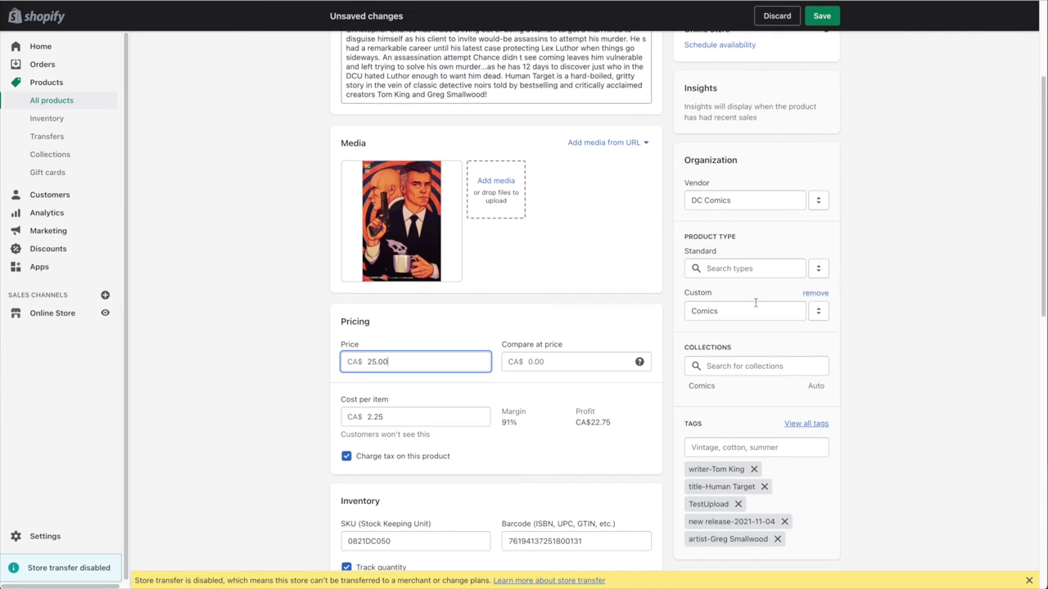
{"action": "left_click", "coordinate": [821, 15]}
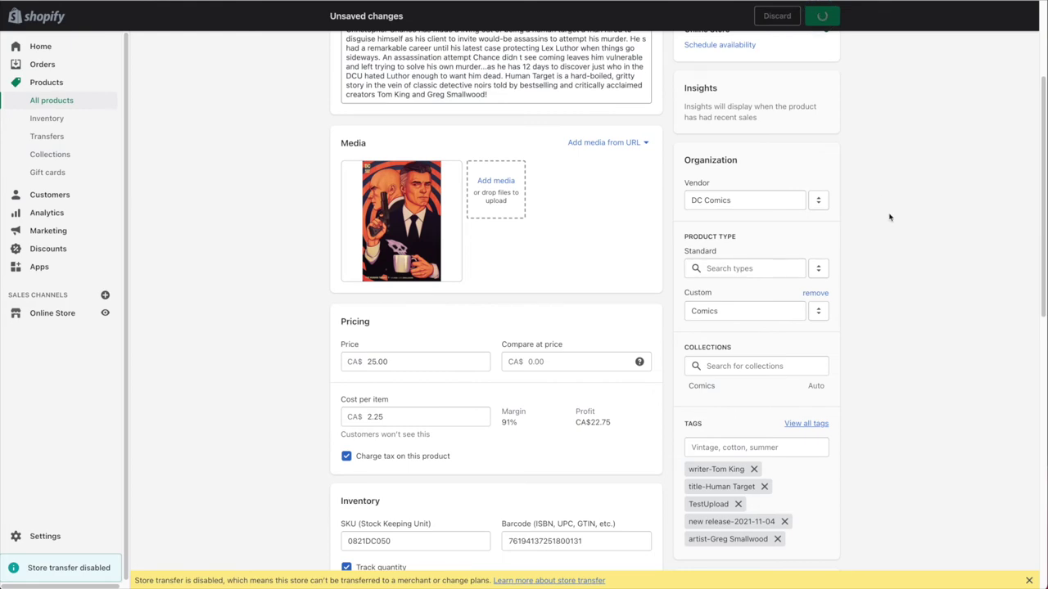
In the storefront, open the Venom #1 product from the Comics collection and go to its series subscription page
{"action": "scroll", "coordinate": [890, 217], "scroll_direction": "down", "scroll_amount": 5}
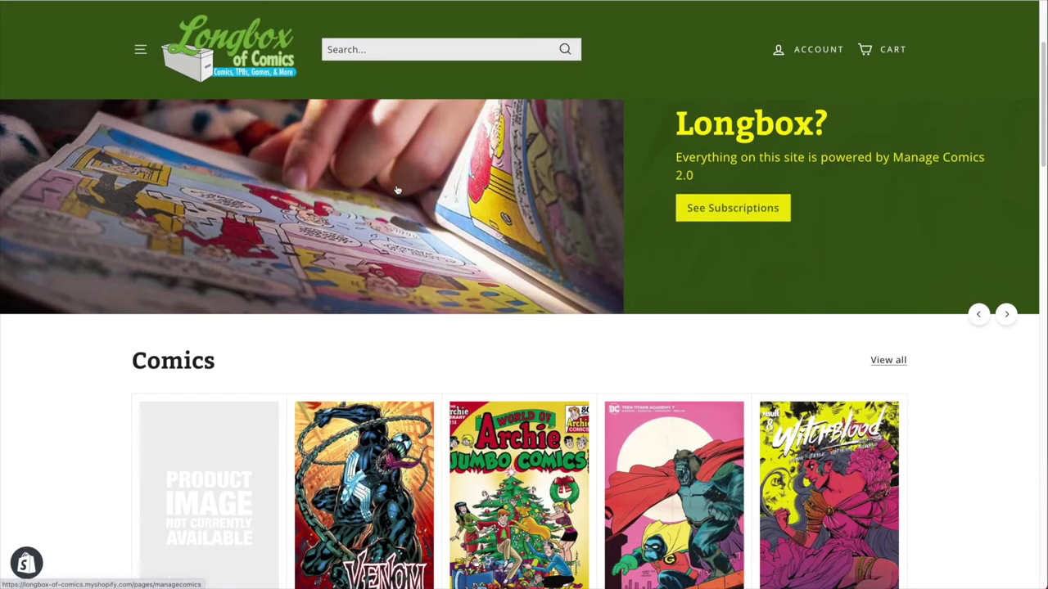
{"action": "scroll", "coordinate": [397, 190], "scroll_direction": "down", "scroll_amount": 4}
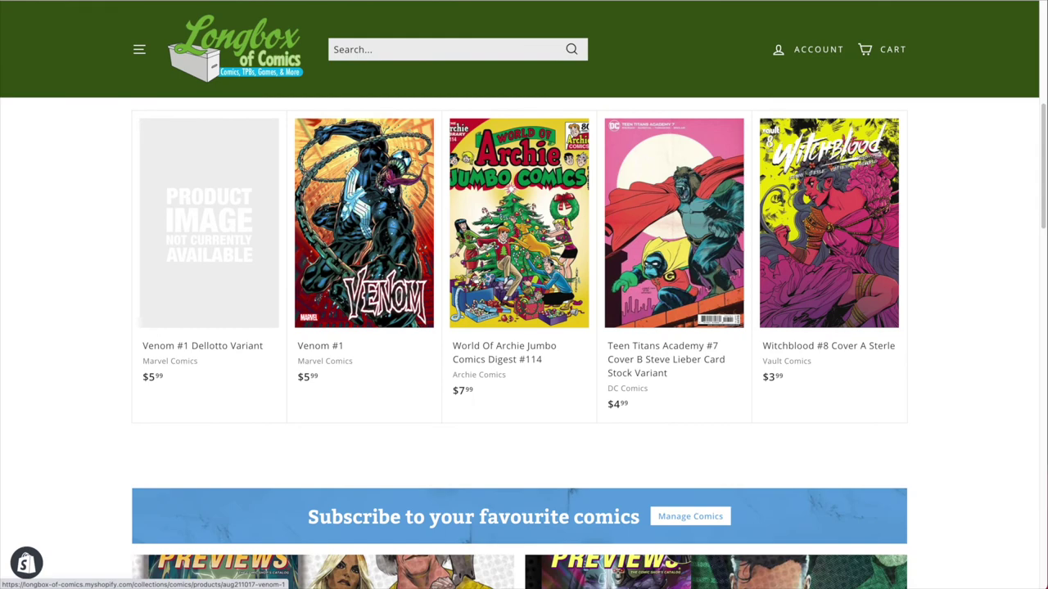
{"action": "left_click", "coordinate": [360, 207]}
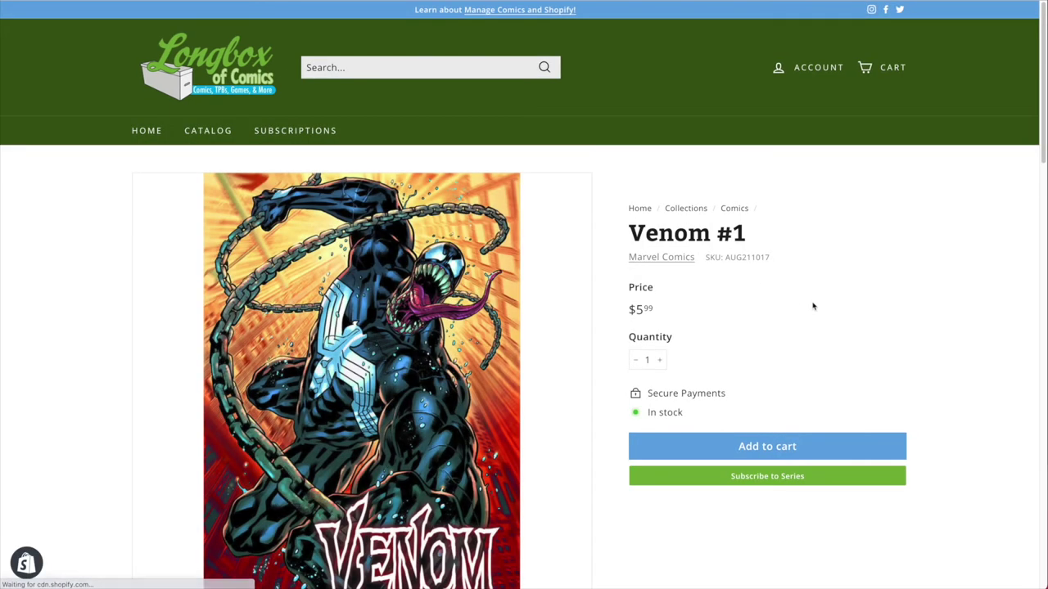
{"action": "scroll", "coordinate": [811, 305], "scroll_direction": "down", "scroll_amount": 3}
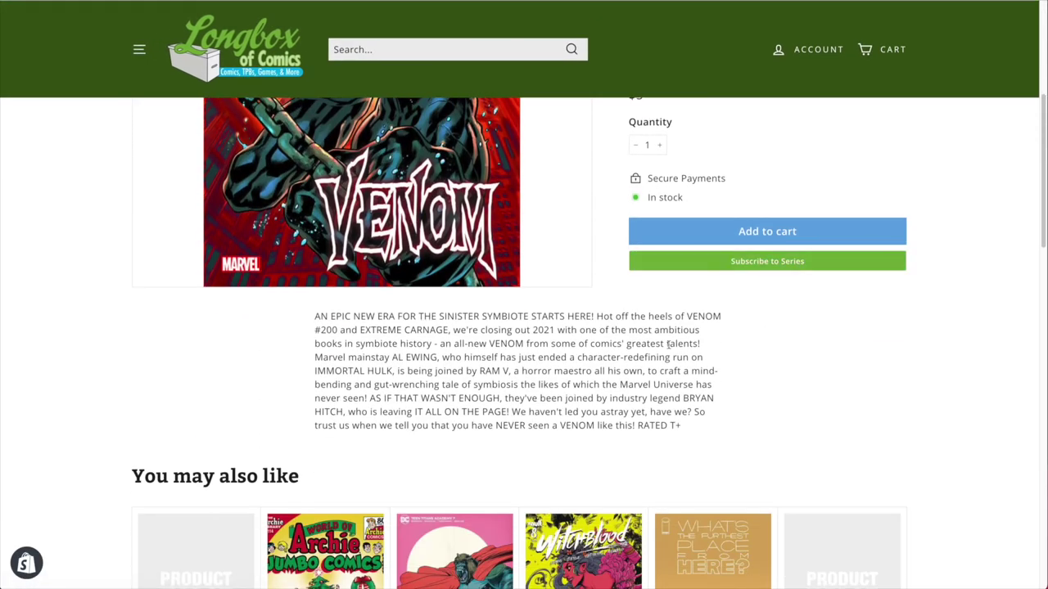
{"action": "left_click", "coordinate": [769, 261]}
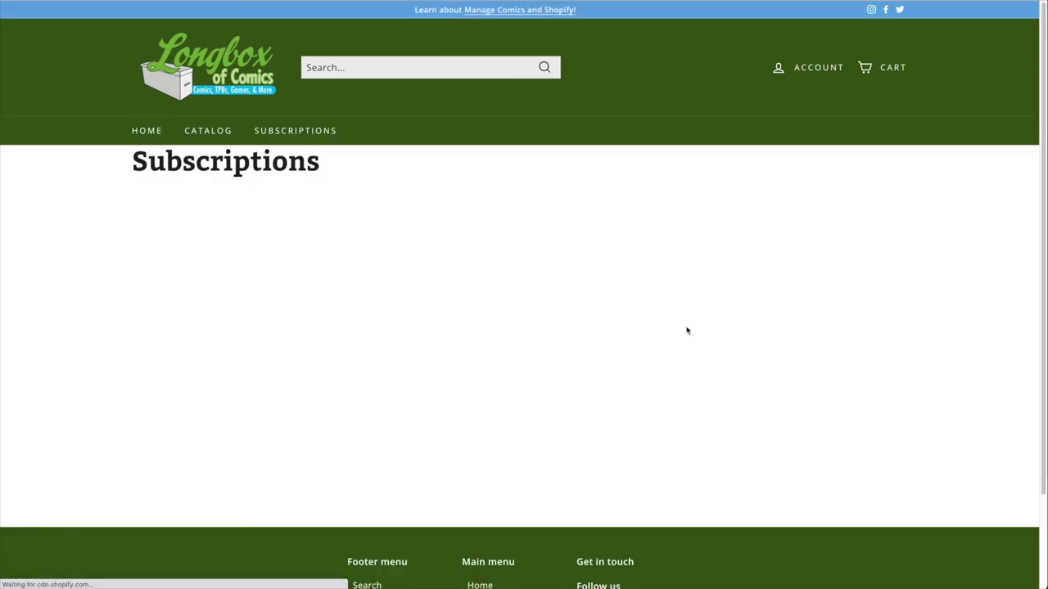
Pre-order one copy of the Venom #3 Artist Variant, the 1 in 25 E cover, and close the pre-order dialog
{"action": "scroll", "coordinate": [687, 330], "scroll_direction": "down", "scroll_amount": 2}
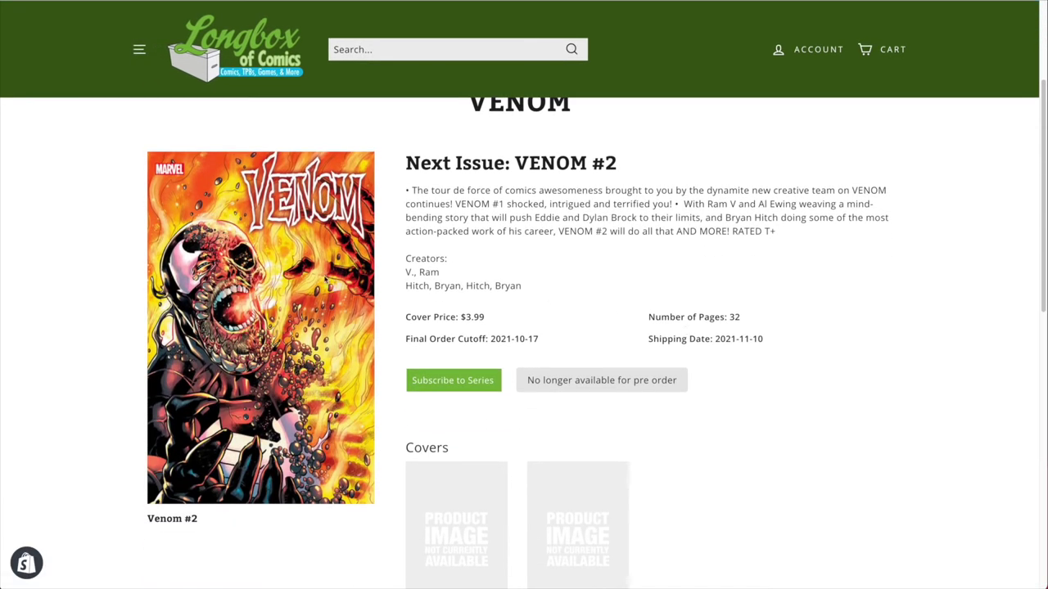
{"action": "scroll", "coordinate": [619, 297], "scroll_direction": "down", "scroll_amount": 5}
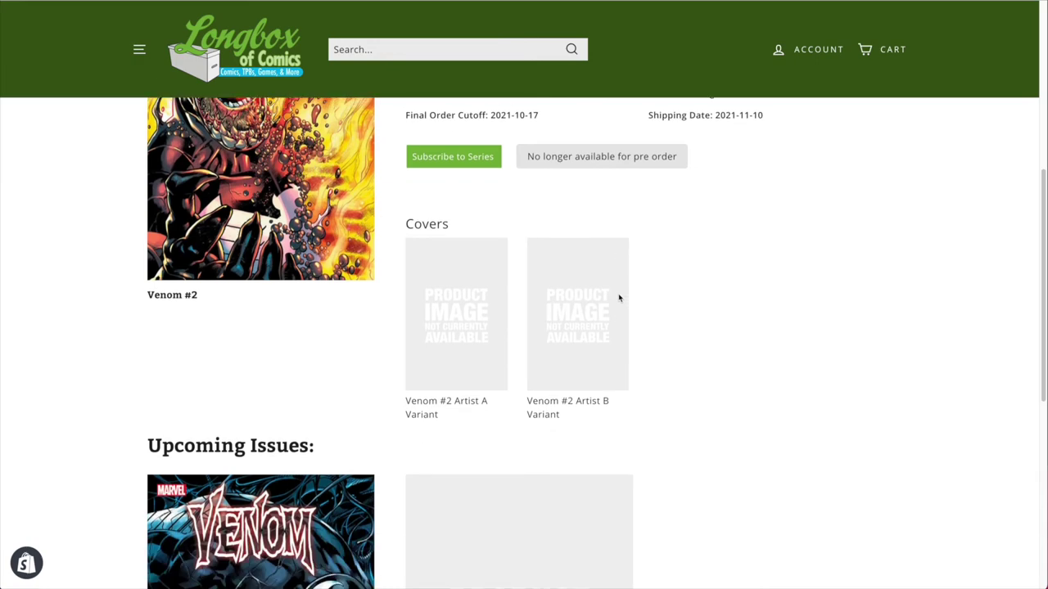
{"action": "scroll", "coordinate": [716, 295], "scroll_direction": "down", "scroll_amount": 4}
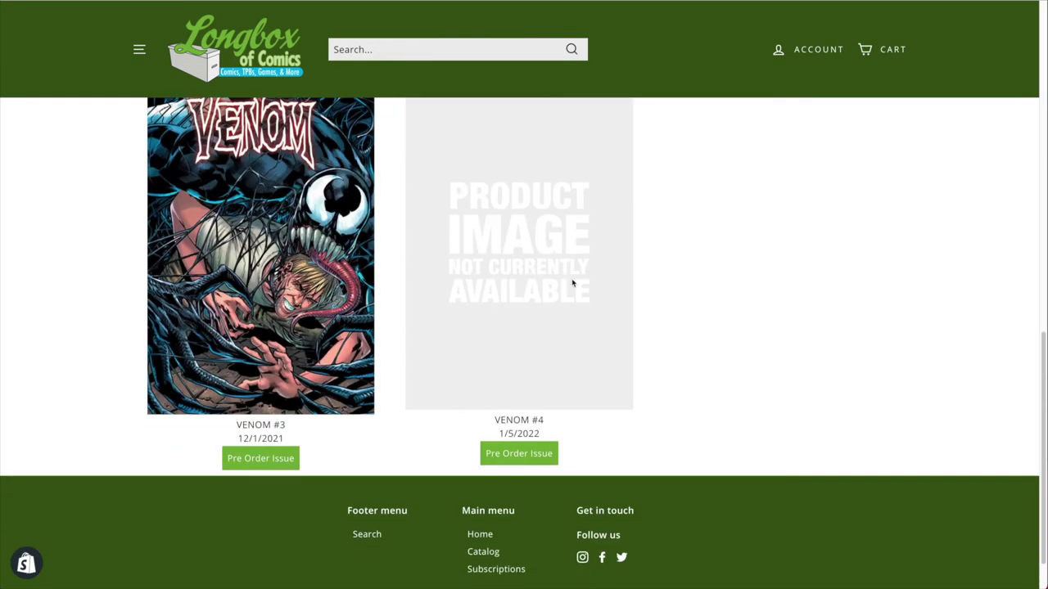
{"action": "left_click", "coordinate": [272, 458]}
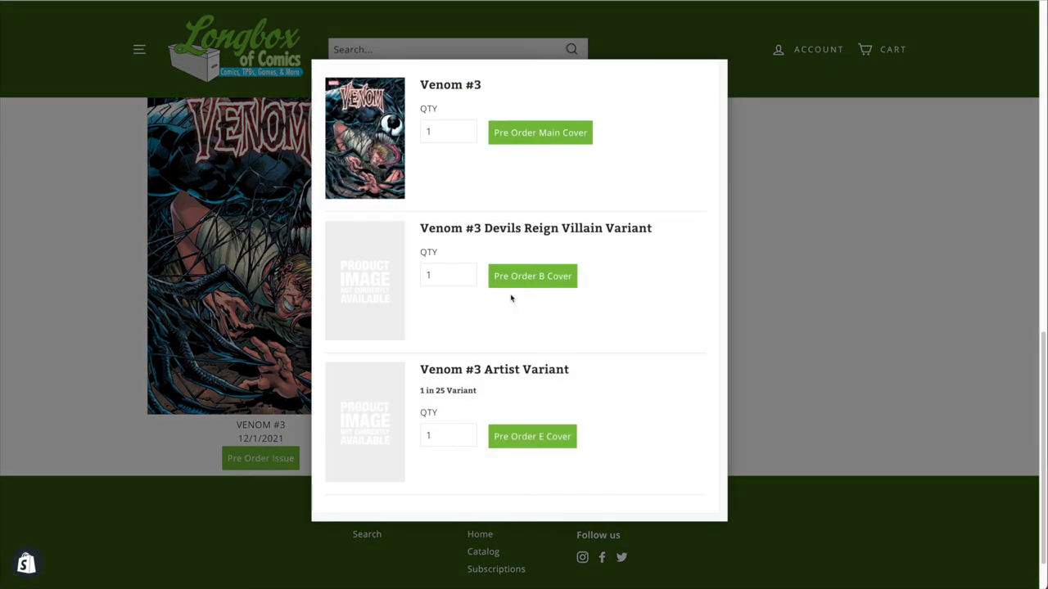
{"action": "scroll", "coordinate": [615, 349], "scroll_direction": "down", "scroll_amount": 2}
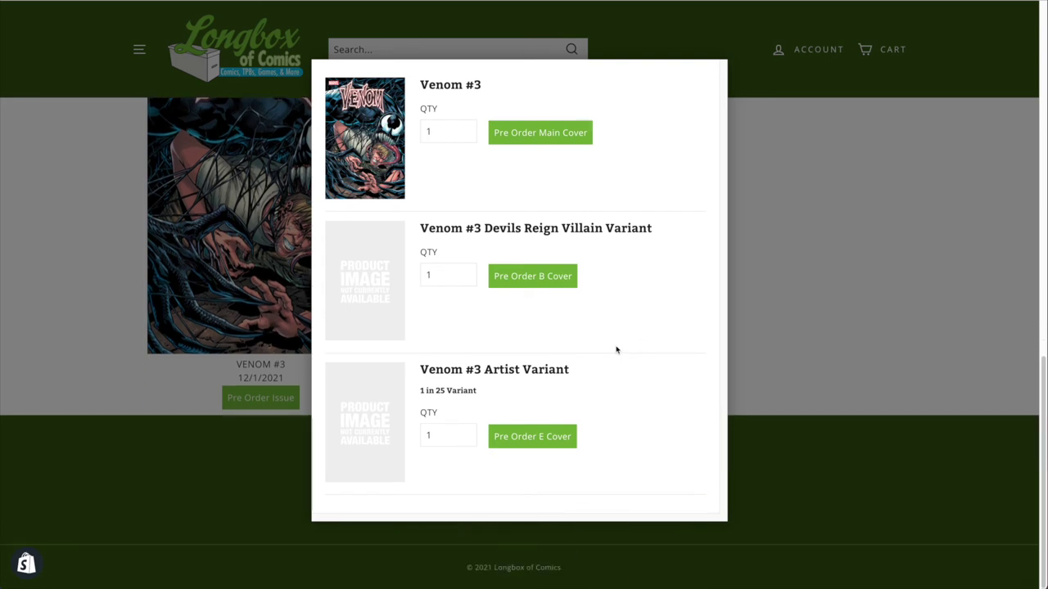
{"action": "left_click", "coordinate": [537, 436]}
{"action": "left_click", "coordinate": [804, 197]}
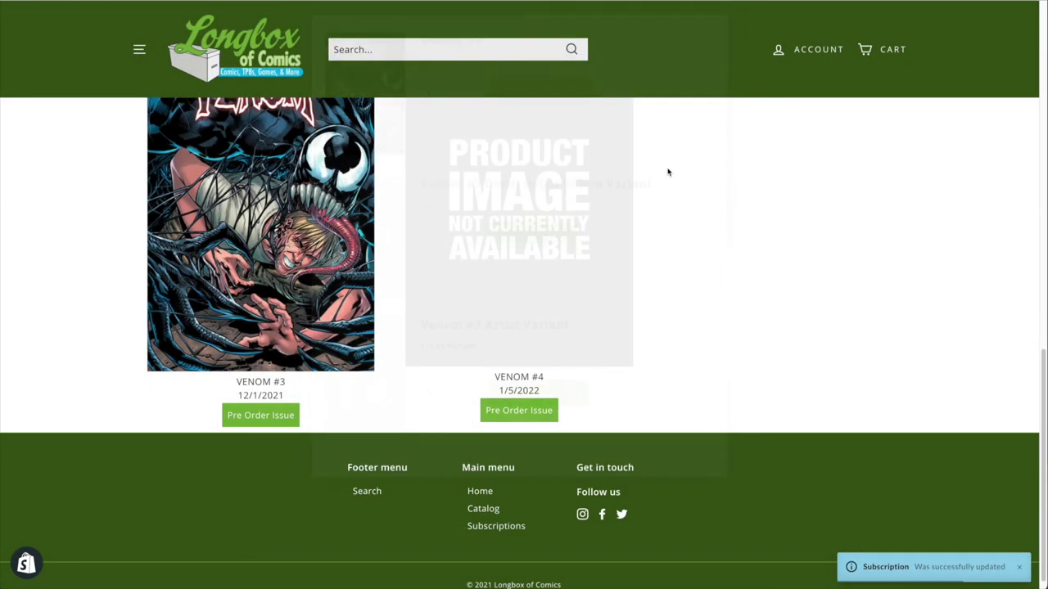
{"action": "scroll", "coordinate": [648, 174], "scroll_direction": "up", "scroll_amount": 10}
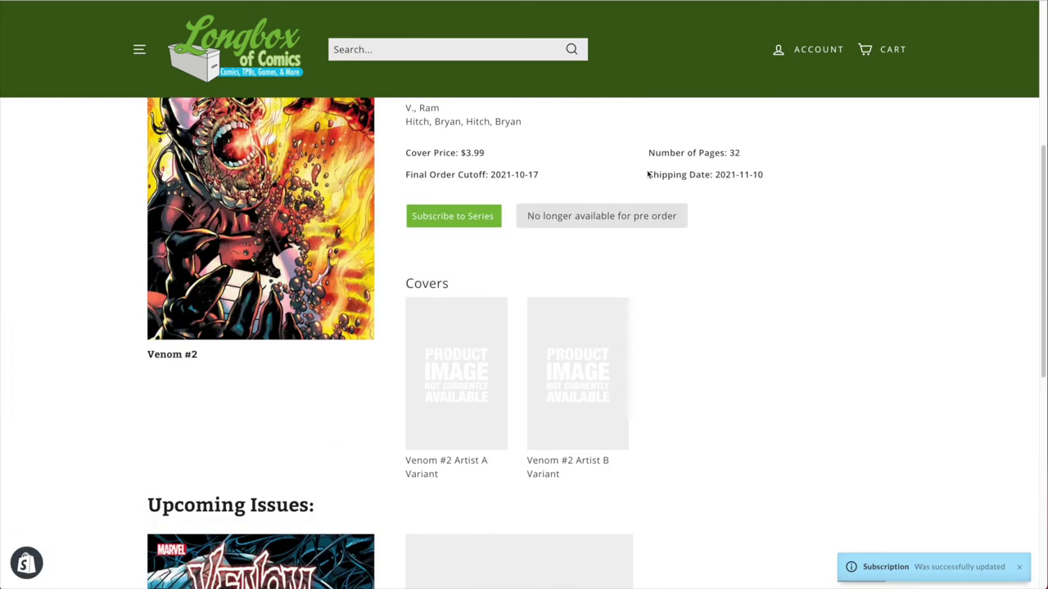
{"action": "scroll", "coordinate": [647, 174], "scroll_direction": "up", "scroll_amount": 2}
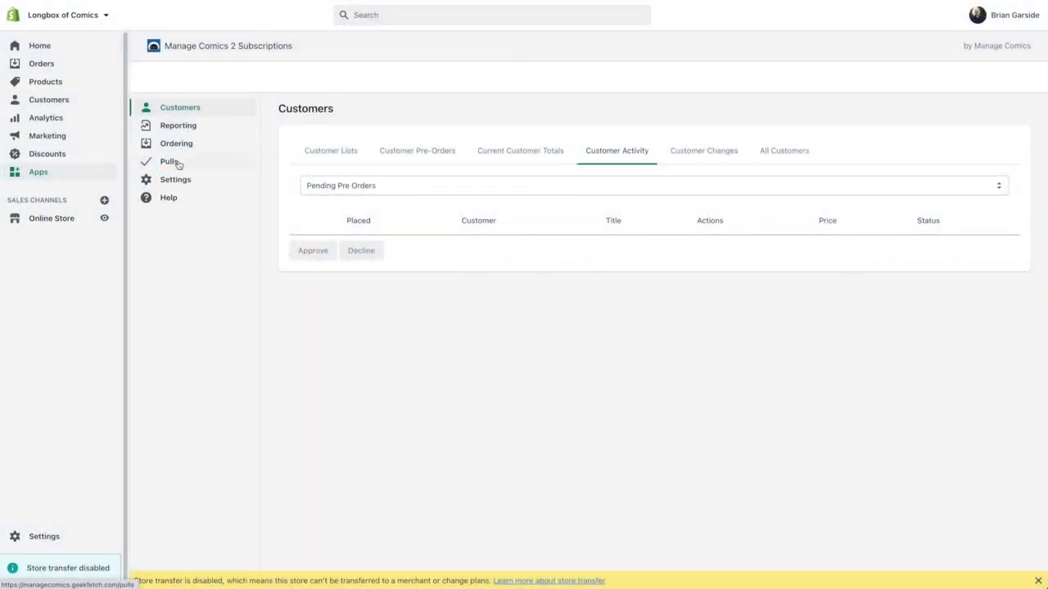
In the Manage Comics app, show the initial orders for Nov 2021 from the vendor Diamond and look through them
{"action": "left_click", "coordinate": [180, 145]}
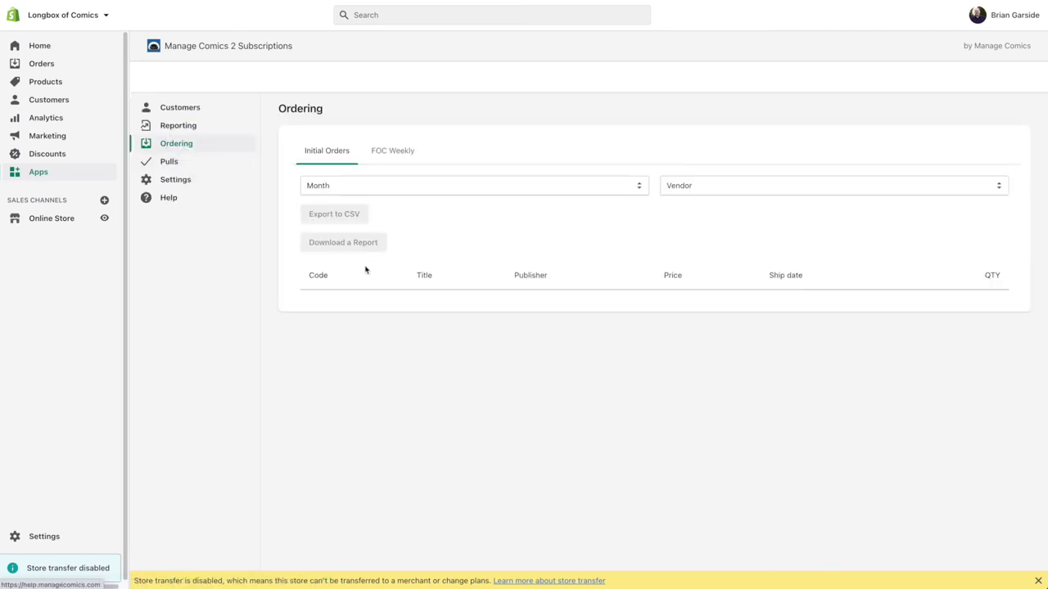
{"action": "left_click", "coordinate": [422, 184]}
{"action": "left_click", "coordinate": [423, 198]}
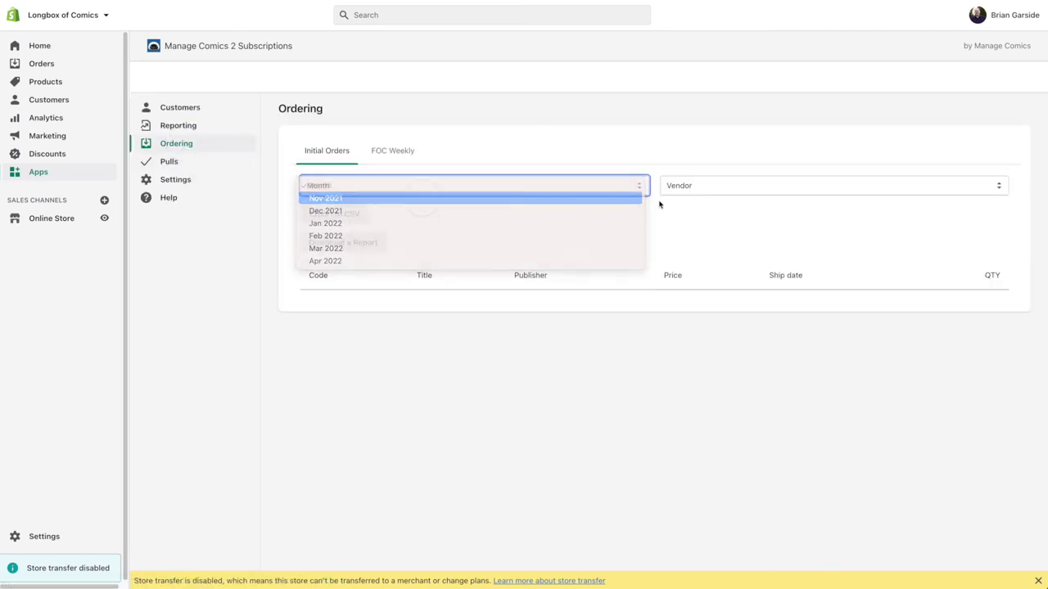
{"action": "left_click", "coordinate": [712, 190]}
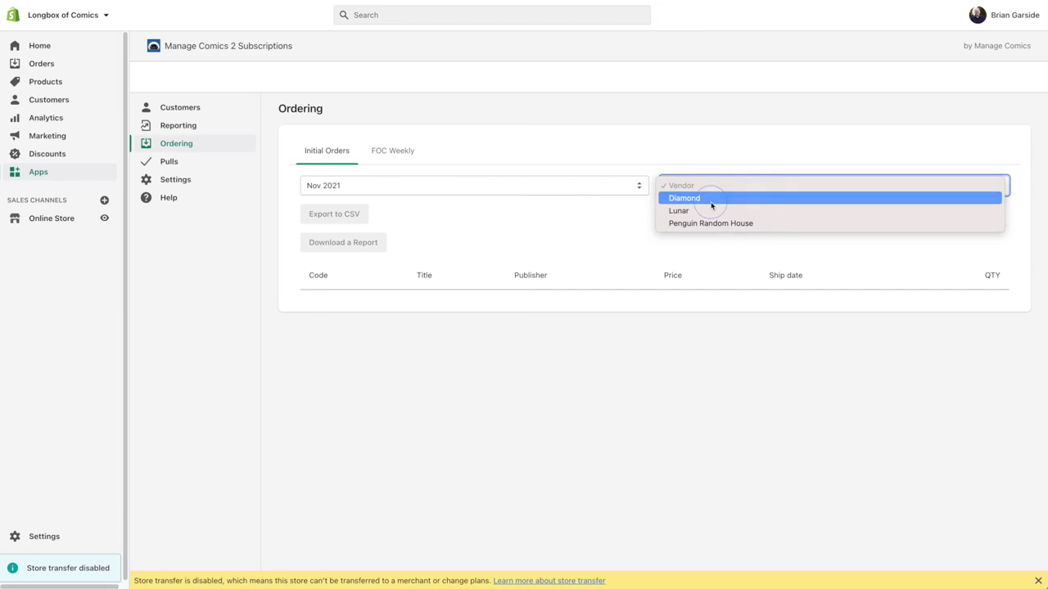
{"action": "left_click", "coordinate": [711, 201]}
{"action": "scroll", "coordinate": [522, 370], "scroll_direction": "down", "scroll_amount": 1}
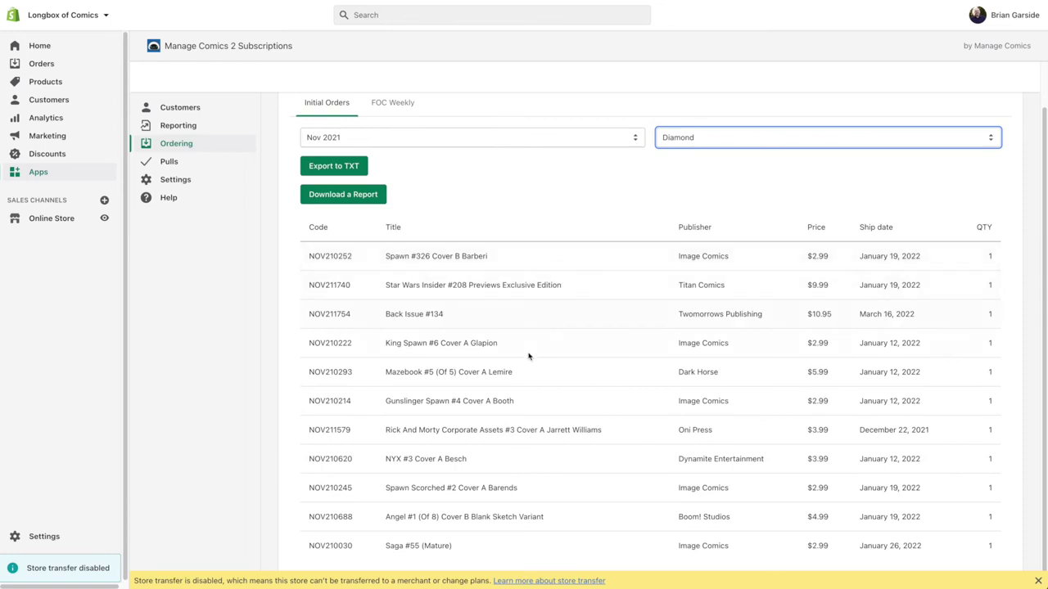
{"action": "scroll", "coordinate": [514, 326], "scroll_direction": "up", "scroll_amount": 1}
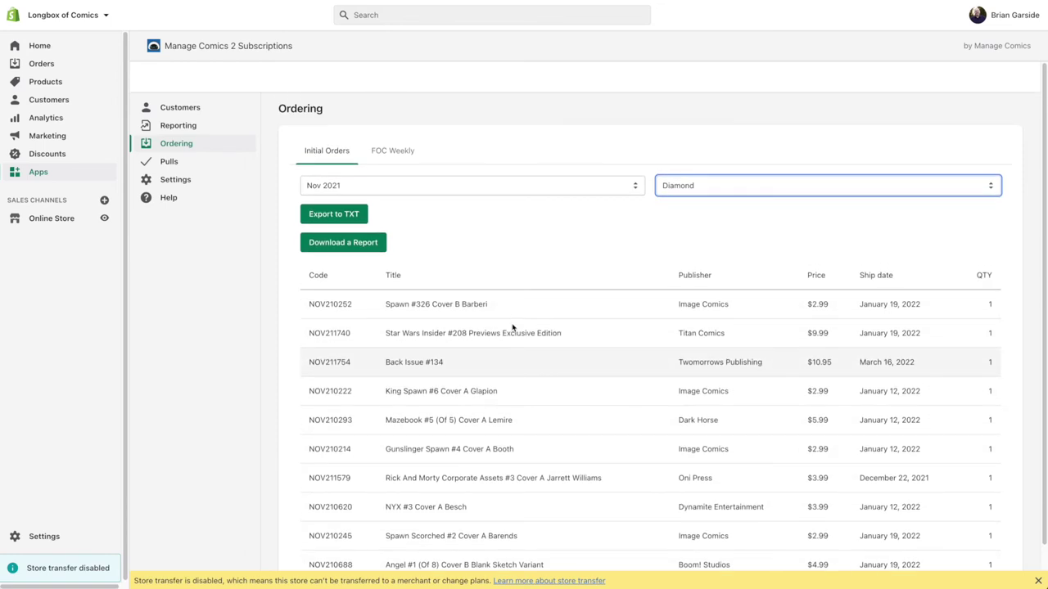
Open the weekly FOC report for Diamond, recalculate its subscription quantities and look over the listed items
{"action": "left_click", "coordinate": [400, 155]}
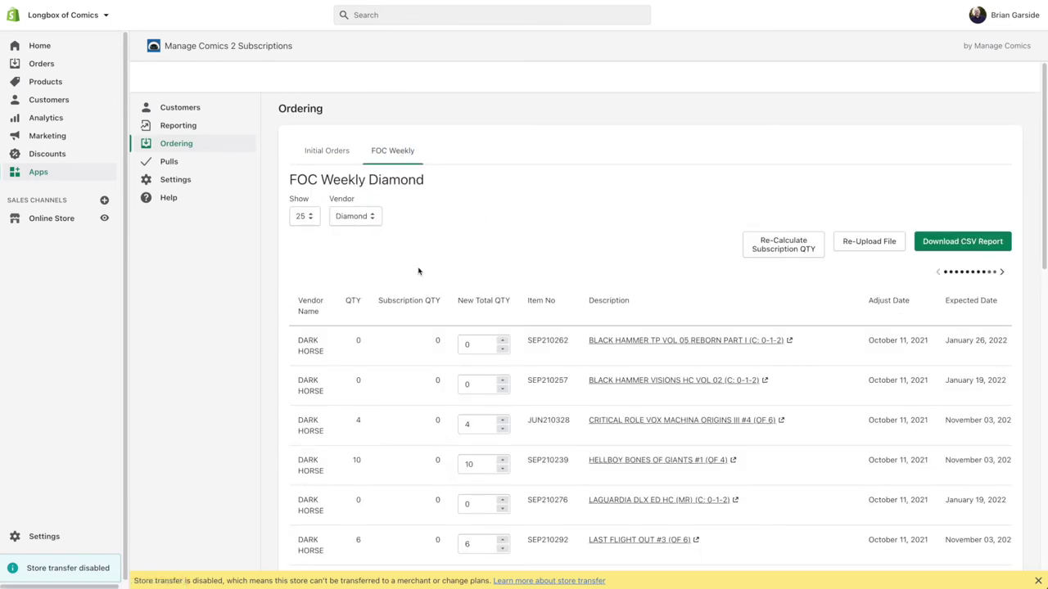
{"action": "left_click", "coordinate": [802, 250]}
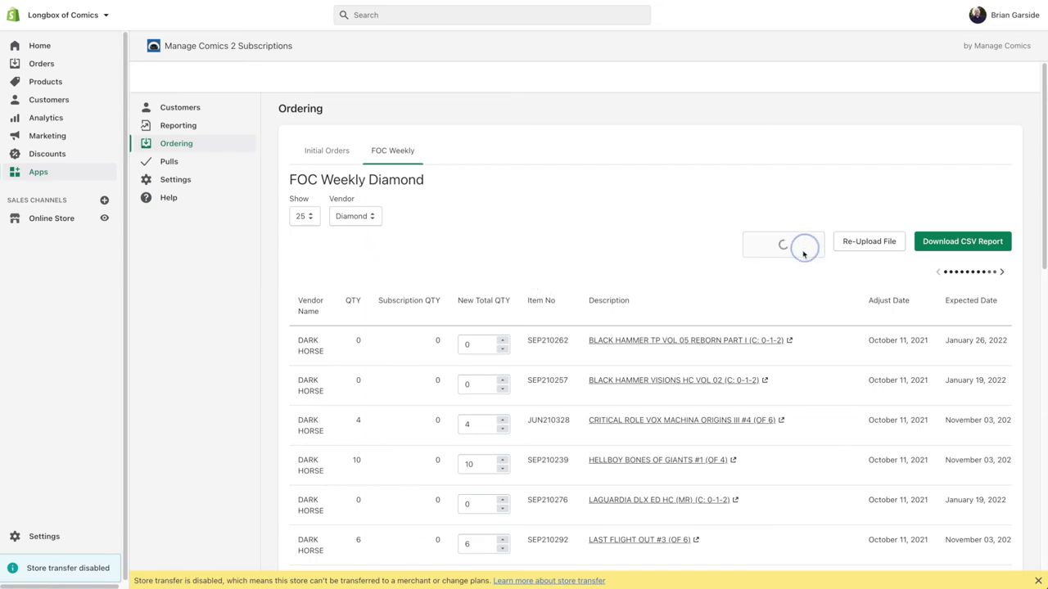
{"action": "scroll", "coordinate": [623, 286], "scroll_direction": "down", "scroll_amount": 6}
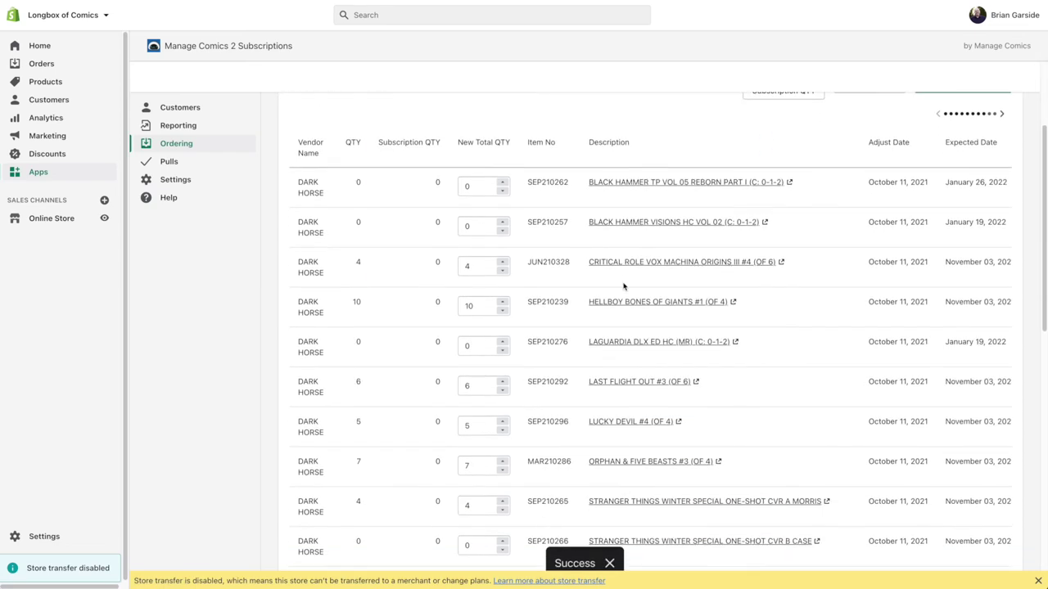
{"action": "scroll", "coordinate": [623, 286], "scroll_direction": "up", "scroll_amount": 6}
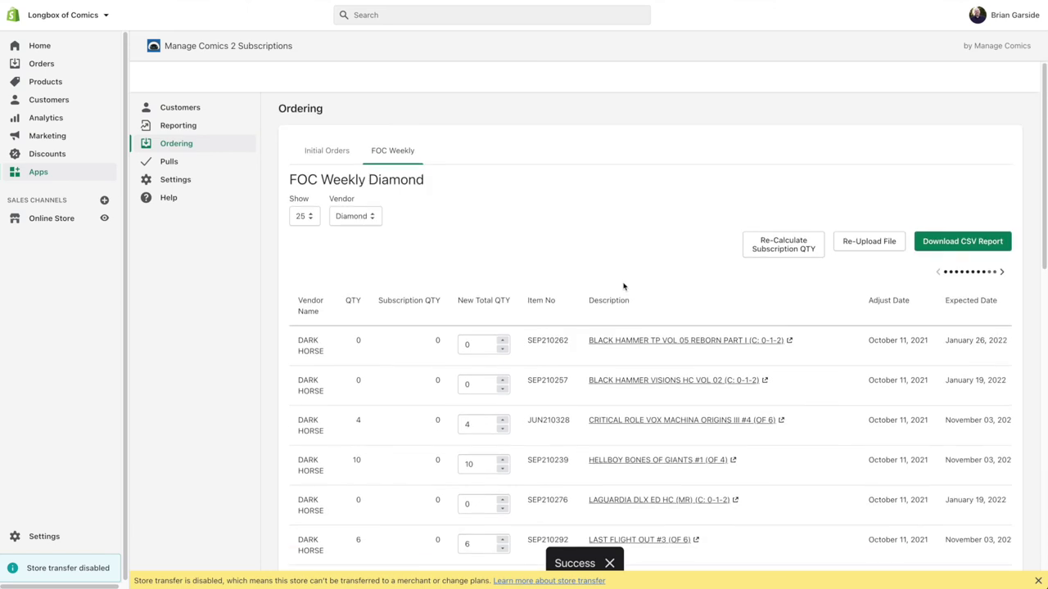
View the weekly FOC pages for the vendors Lunar and Penguin Random House, and return to Lunar
{"action": "left_click", "coordinate": [352, 216]}
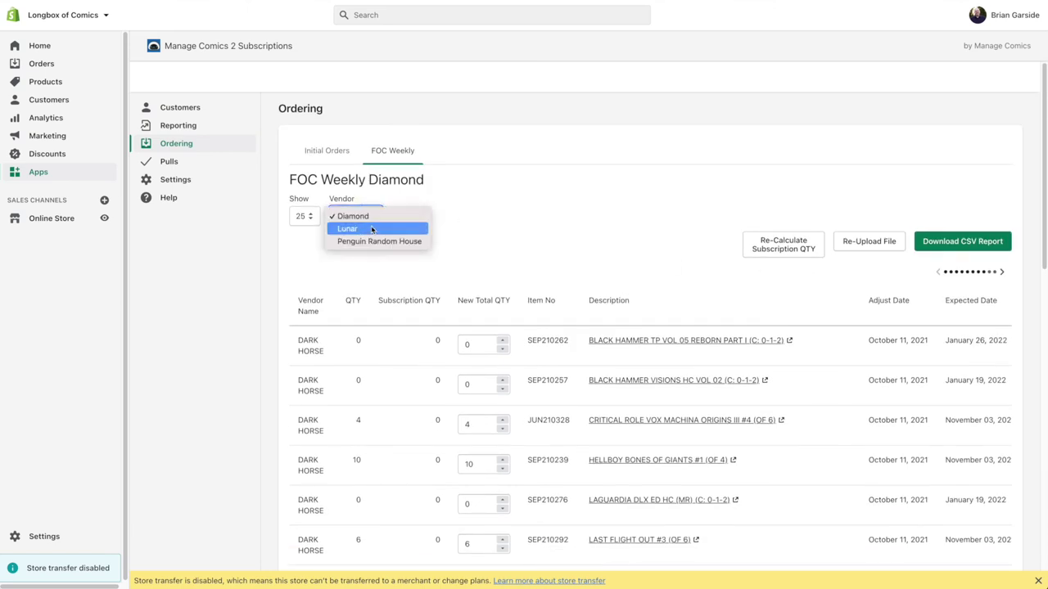
{"action": "left_click", "coordinate": [360, 228]}
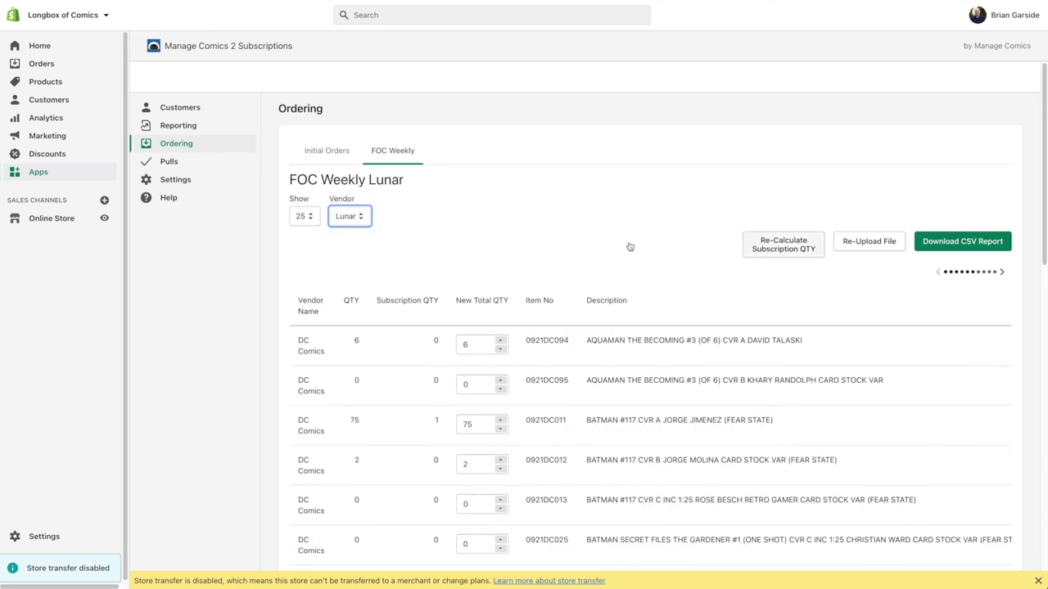
{"action": "left_click", "coordinate": [332, 217]}
{"action": "left_click", "coordinate": [372, 232]}
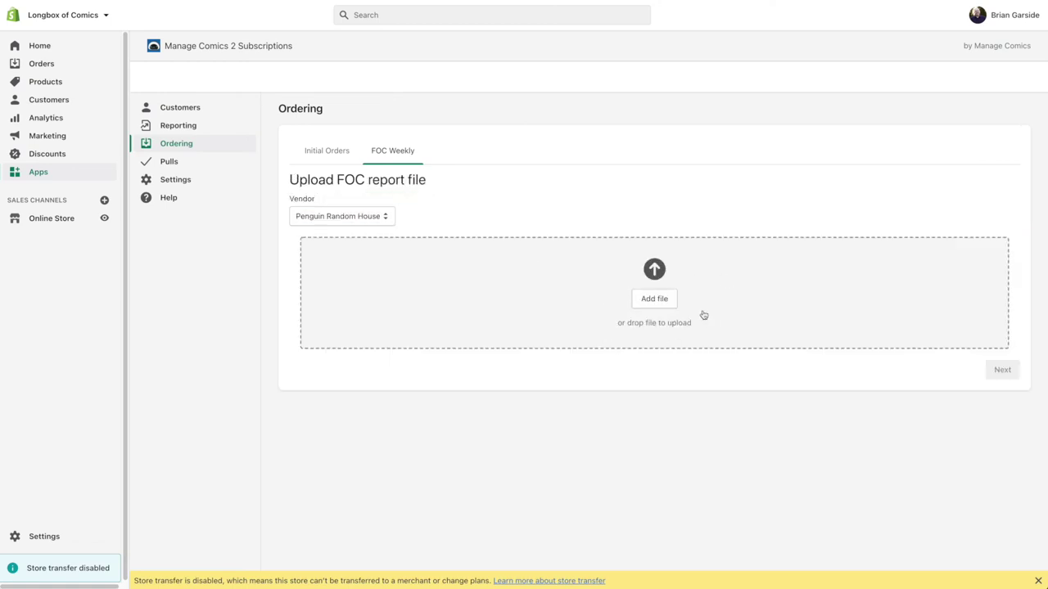
{"action": "left_click", "coordinate": [326, 217]}
{"action": "left_click", "coordinate": [334, 211]}
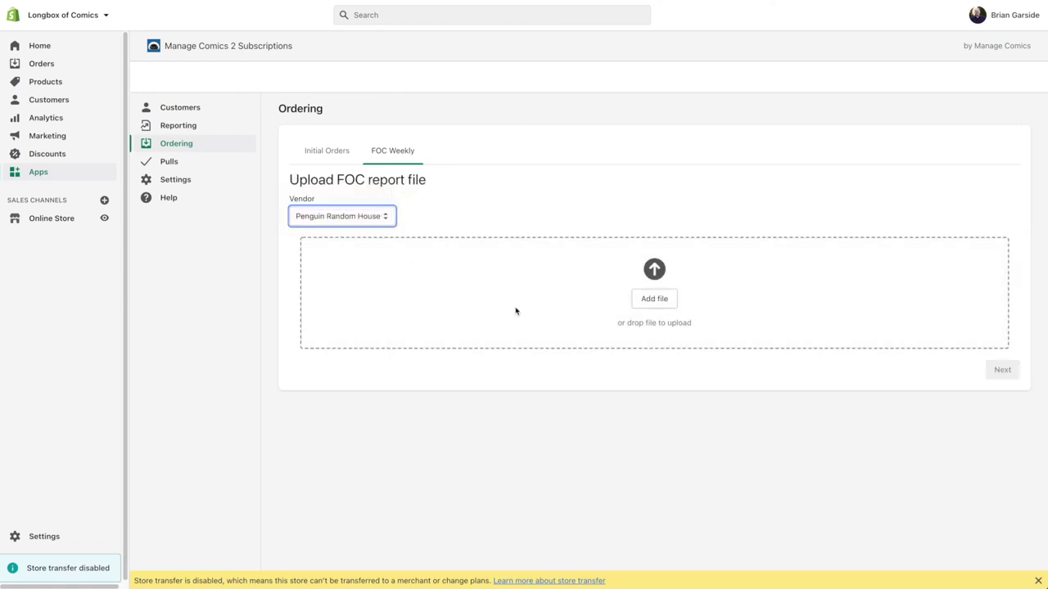
Recalculate the subscription quantities of the Lunar weekly FOC report and compare its QTY, Subscription QTY and New Total QTY columns
{"action": "left_click", "coordinate": [790, 248]}
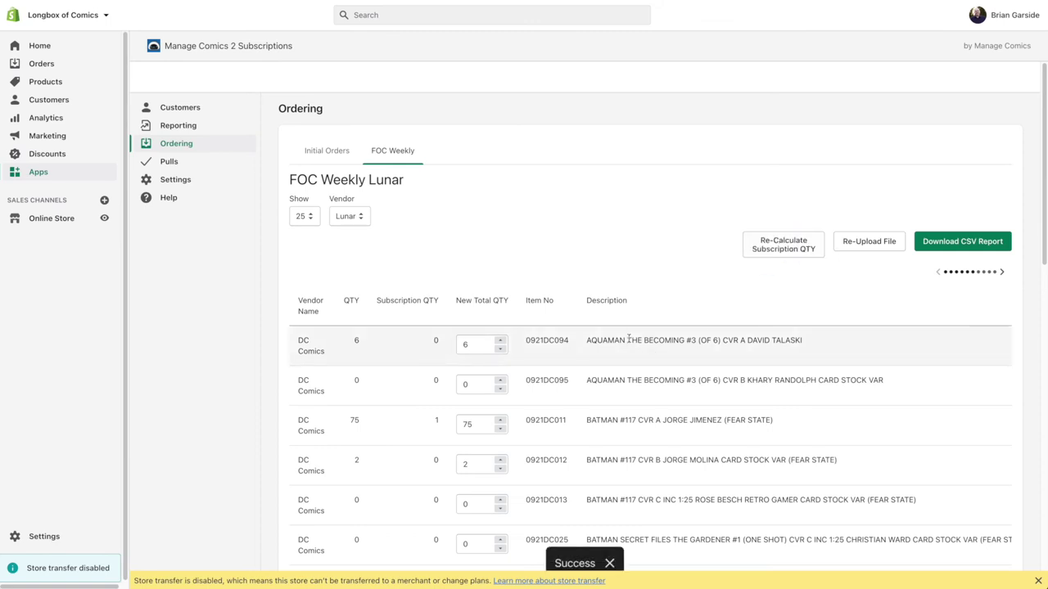
{"action": "scroll", "coordinate": [629, 339], "scroll_direction": "down", "scroll_amount": 5}
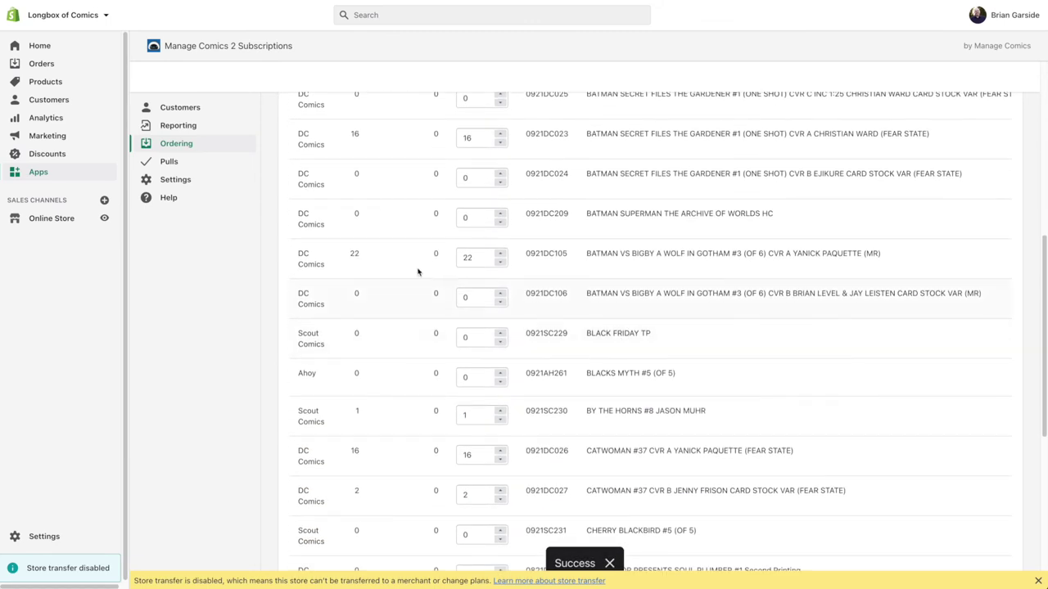
{"action": "scroll", "coordinate": [573, 262], "scroll_direction": "up", "scroll_amount": 6}
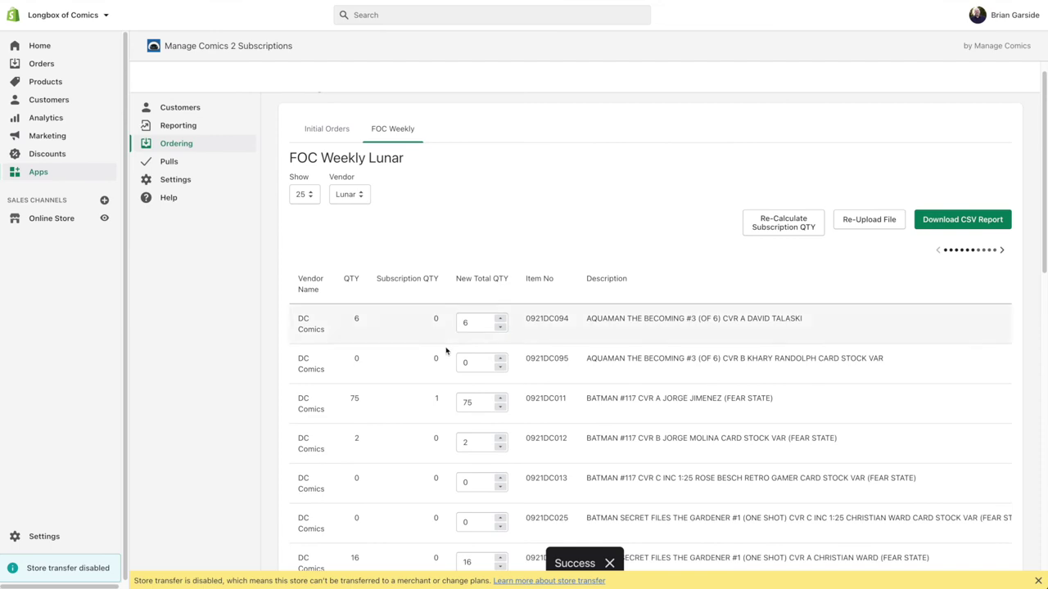
{"action": "scroll", "coordinate": [446, 352], "scroll_direction": "down", "scroll_amount": 2}
{"action": "scroll", "coordinate": [447, 366], "scroll_direction": "down", "scroll_amount": 5}
{"action": "scroll", "coordinate": [447, 366], "scroll_direction": "down", "scroll_amount": 3}
{"action": "scroll", "coordinate": [447, 366], "scroll_direction": "up", "scroll_amount": 10}
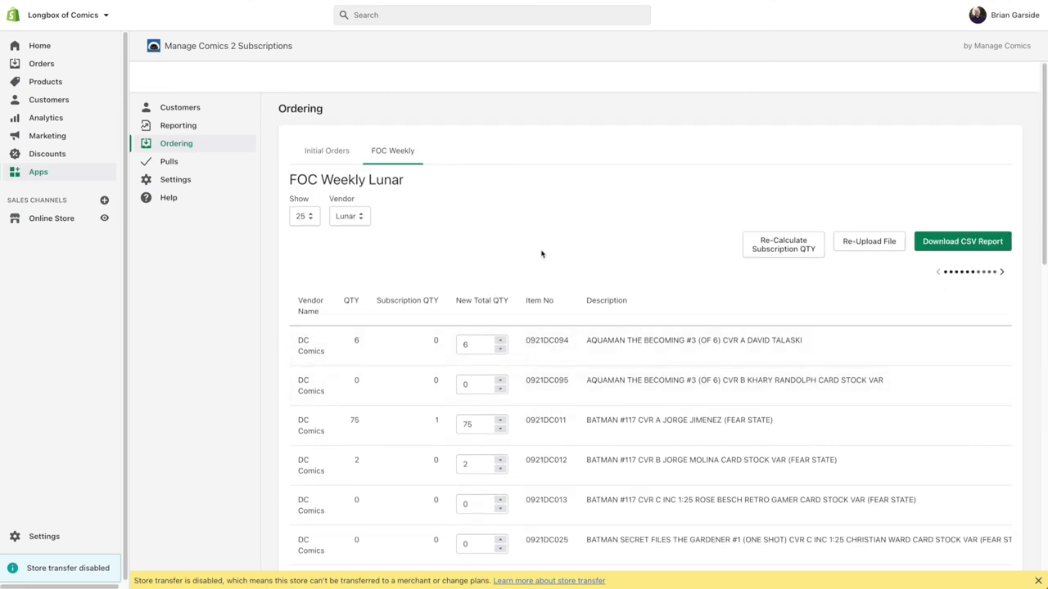
{"action": "scroll", "coordinate": [537, 255], "scroll_direction": "down", "scroll_amount": 3}
{"action": "scroll", "coordinate": [538, 255], "scroll_direction": "up", "scroll_amount": 3}
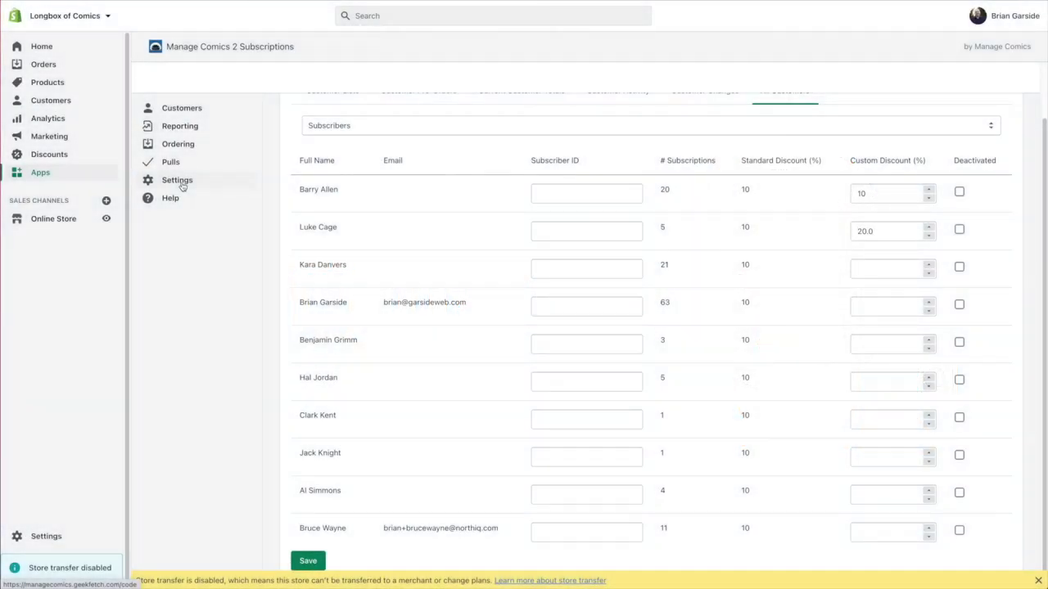
In the app's store settings, try #000 as the Subscribe to Series button's background color and undo the change
{"action": "left_click", "coordinate": [181, 187]}
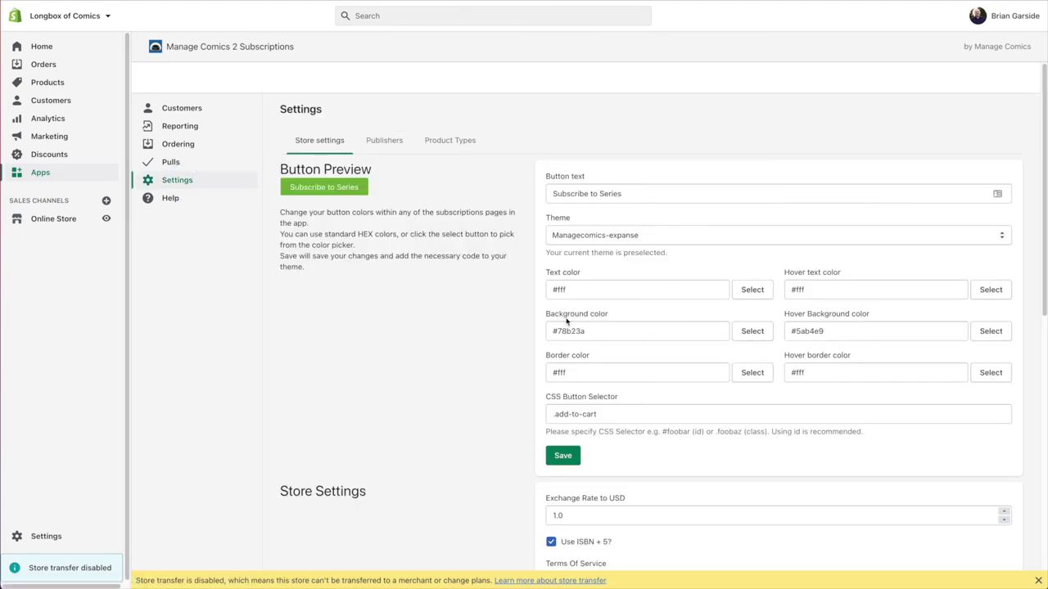
{"action": "left_click_drag", "start_coordinate": [610, 331], "coordinate": [558, 330]}
{"action": "type", "text": "000"}
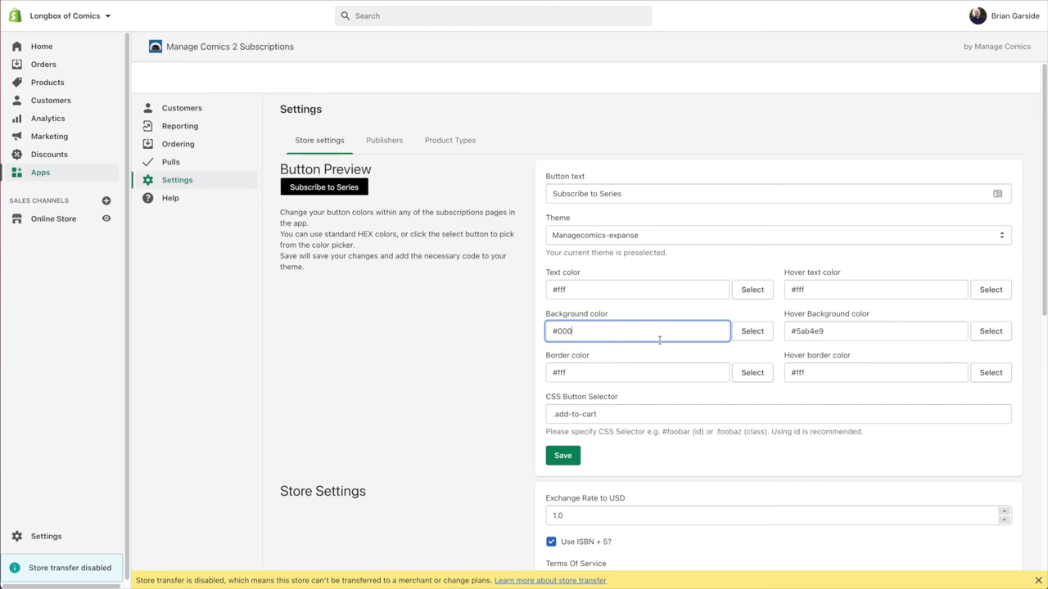
{"action": "key", "text": "ctrl+z"}
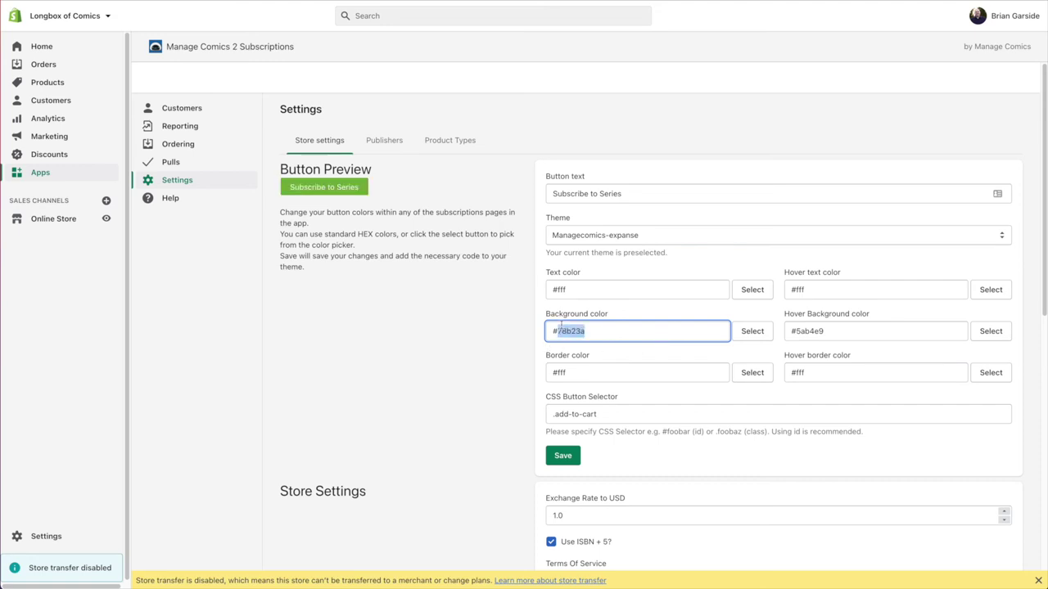
Review the CSS Button Selector, the Use ISBN + 5? option and the Terms Of Service text in the store settings
{"action": "scroll", "coordinate": [561, 326], "scroll_direction": "down", "scroll_amount": 3}
{"action": "left_click_drag", "start_coordinate": [605, 202], "coordinate": [536, 201]}
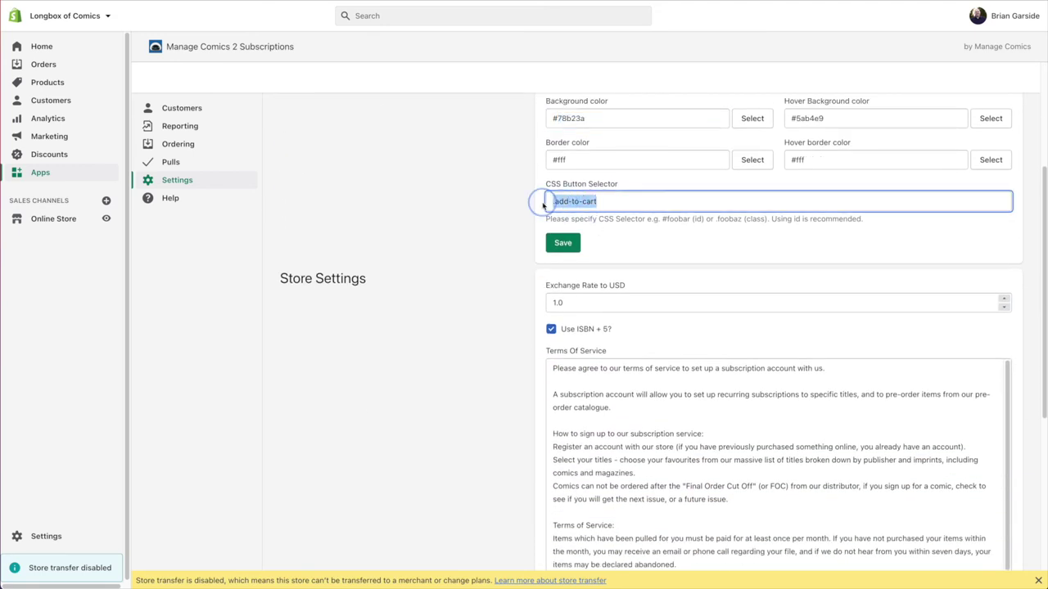
{"action": "scroll", "coordinate": [477, 282], "scroll_direction": "down", "scroll_amount": 1}
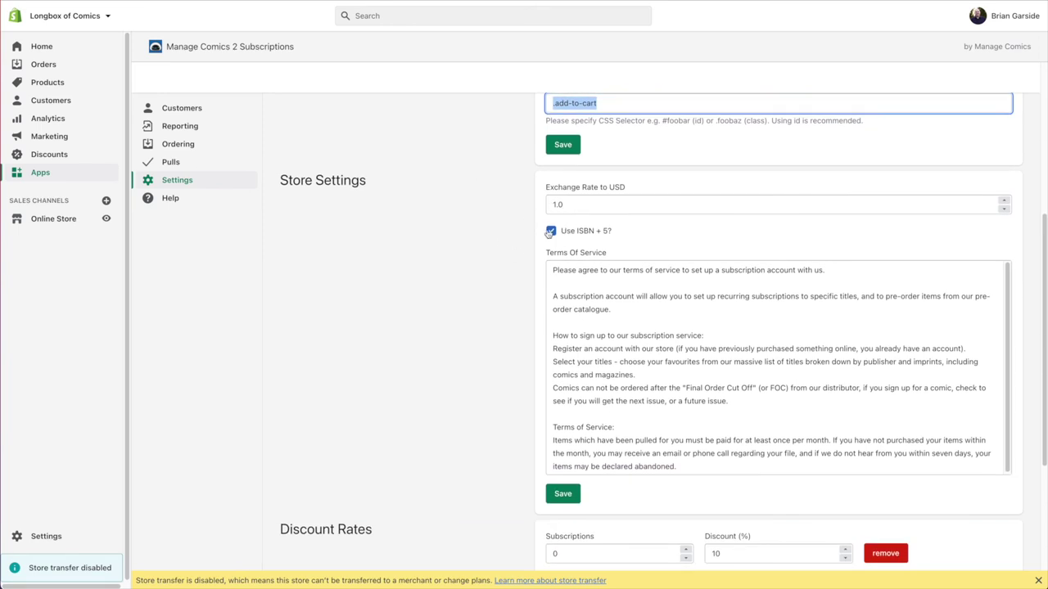
{"action": "scroll", "coordinate": [495, 320], "scroll_direction": "down", "scroll_amount": 1}
{"action": "left_click_drag", "start_coordinate": [612, 210], "coordinate": [607, 280]}
{"action": "left_click", "coordinate": [608, 280]}
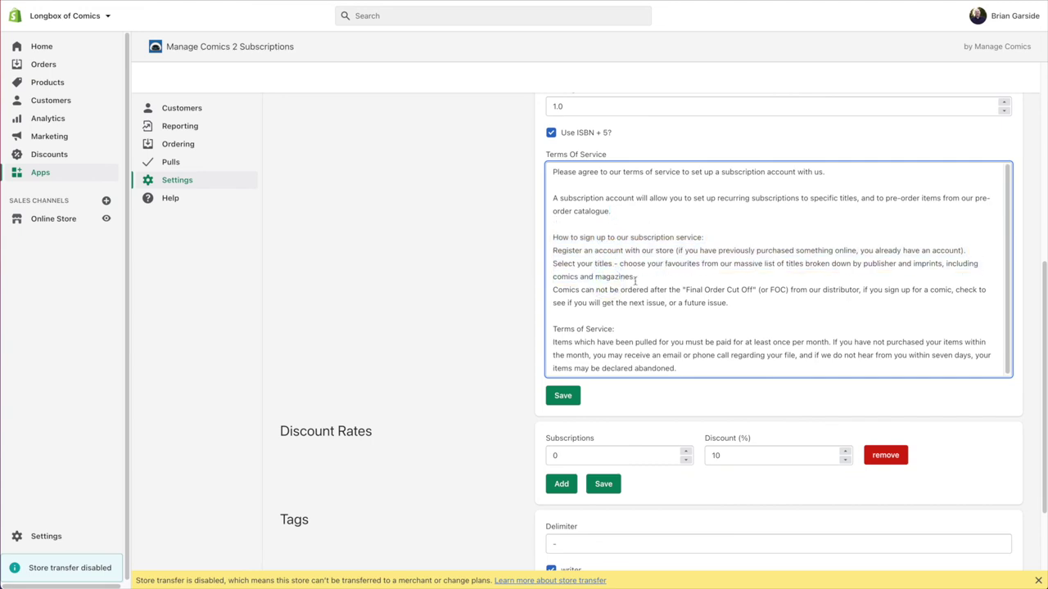
Add a discount rate of 15% for 20 subscriptions and save the discount rates
{"action": "scroll", "coordinate": [523, 283], "scroll_direction": "down", "scroll_amount": 2}
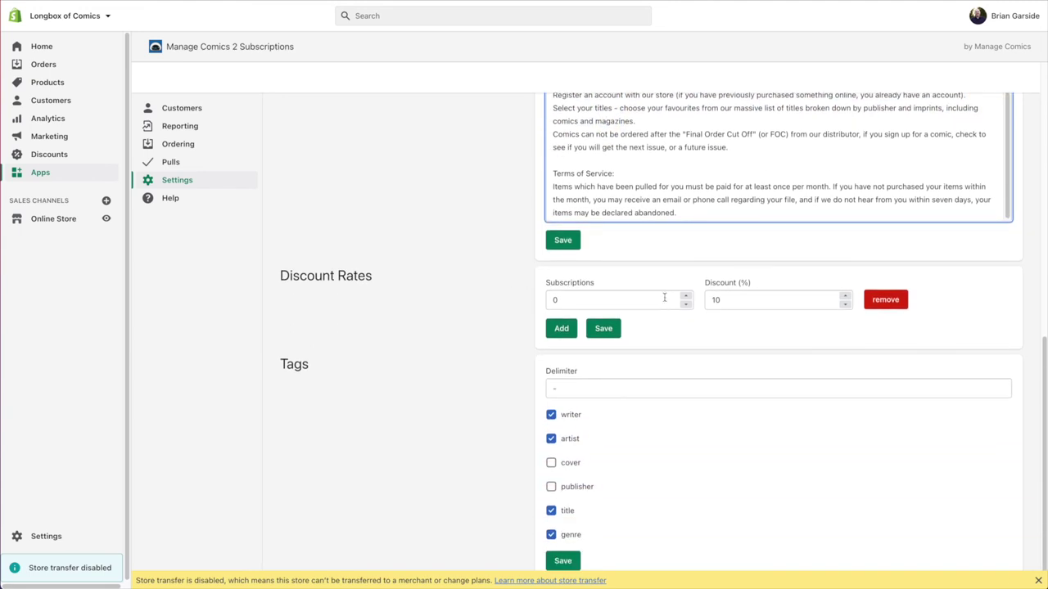
{"action": "left_click", "coordinate": [560, 328]}
{"action": "double_click", "coordinate": [573, 342]}
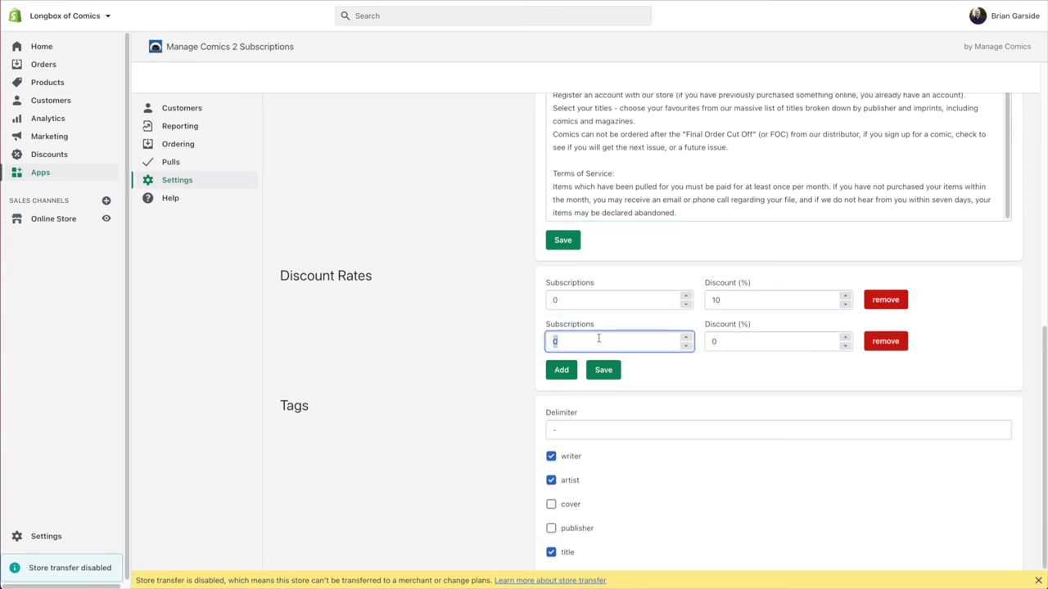
{"action": "key", "text": "Tab"}
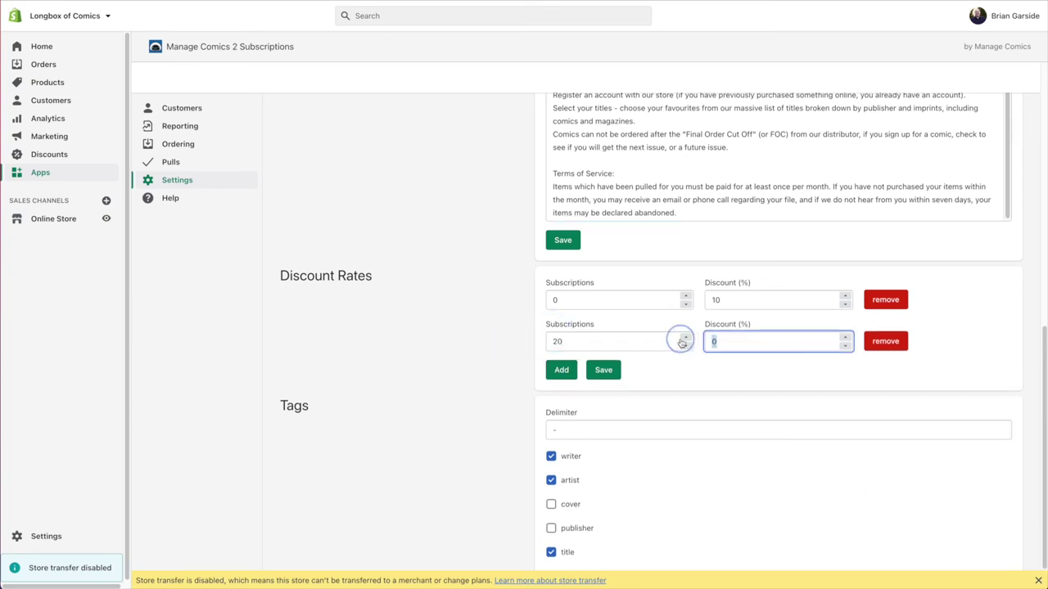
{"action": "type", "text": "15"}
{"action": "left_click", "coordinate": [604, 369]}
{"action": "scroll", "coordinate": [478, 295], "scroll_direction": "down", "scroll_amount": 1}
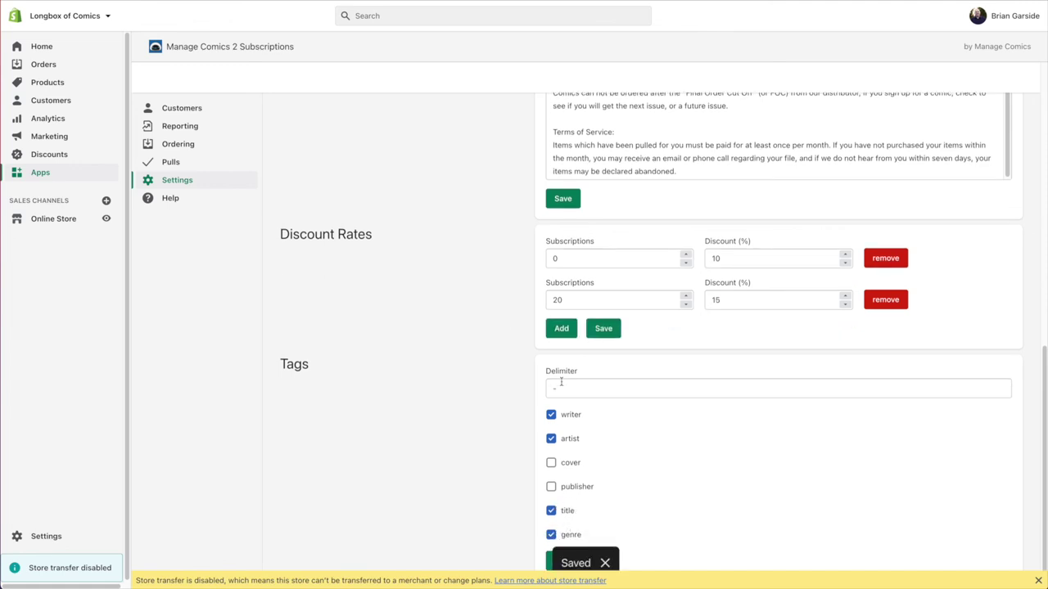
Open the publisher settings, enable Absolute Comics and look through the list of enabled publishers
{"action": "scroll", "coordinate": [450, 283], "scroll_direction": "up", "scroll_amount": 7}
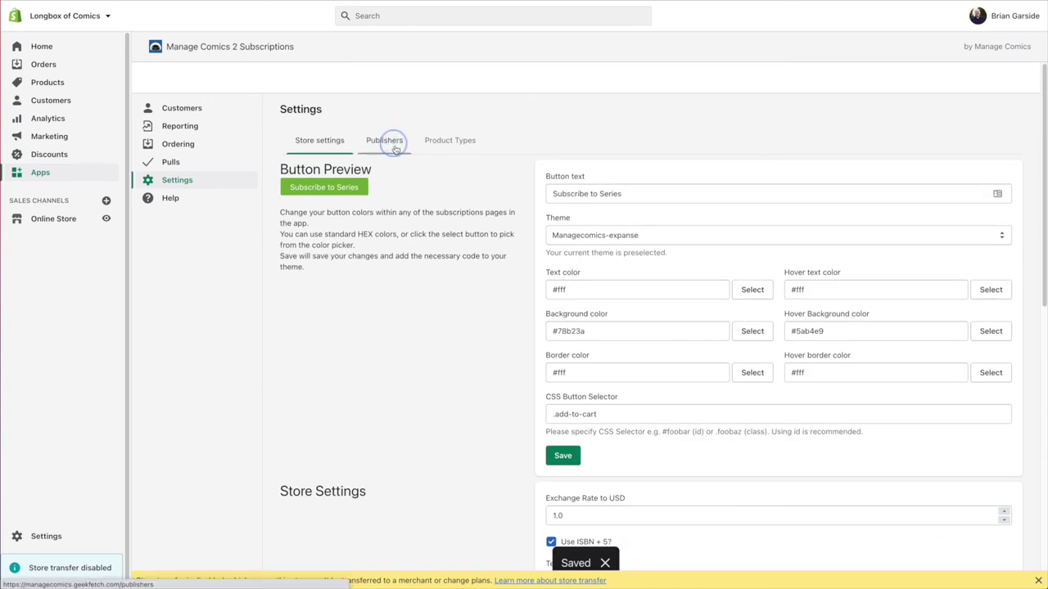
{"action": "left_click", "coordinate": [397, 139]}
{"action": "scroll", "coordinate": [559, 281], "scroll_direction": "down", "scroll_amount": 1}
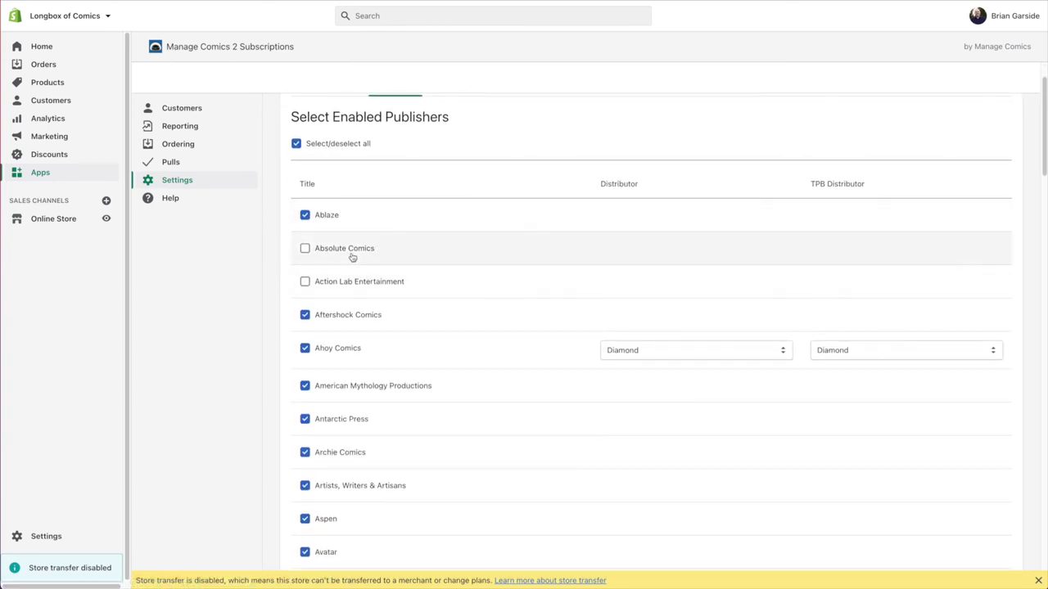
{"action": "scroll", "coordinate": [467, 316], "scroll_direction": "down", "scroll_amount": 3}
{"action": "scroll", "coordinate": [471, 317], "scroll_direction": "down", "scroll_amount": 6}
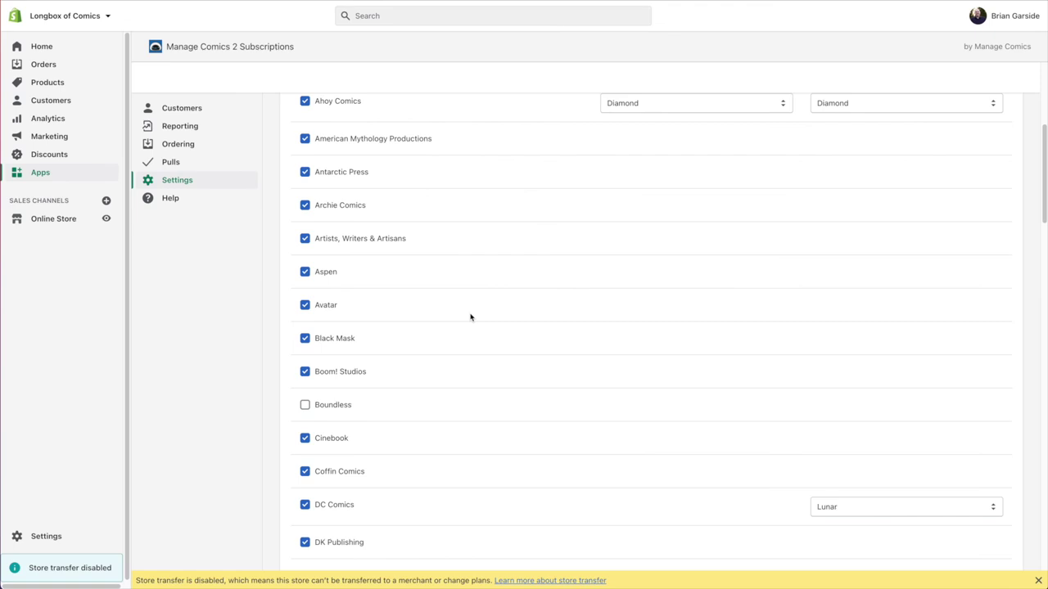
{"action": "scroll", "coordinate": [470, 318], "scroll_direction": "up", "scroll_amount": 8}
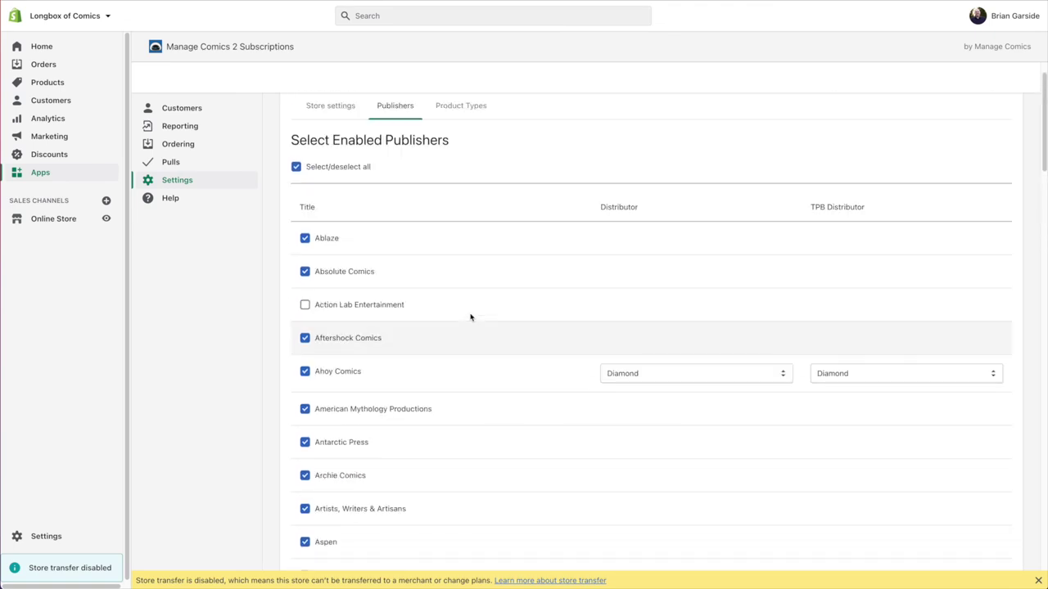
Try Lunar as both Distributor and TPB Distributor for Ahoy Comics, and return both to Diamond
{"action": "left_click", "coordinate": [744, 372]}
{"action": "left_click", "coordinate": [717, 385]}
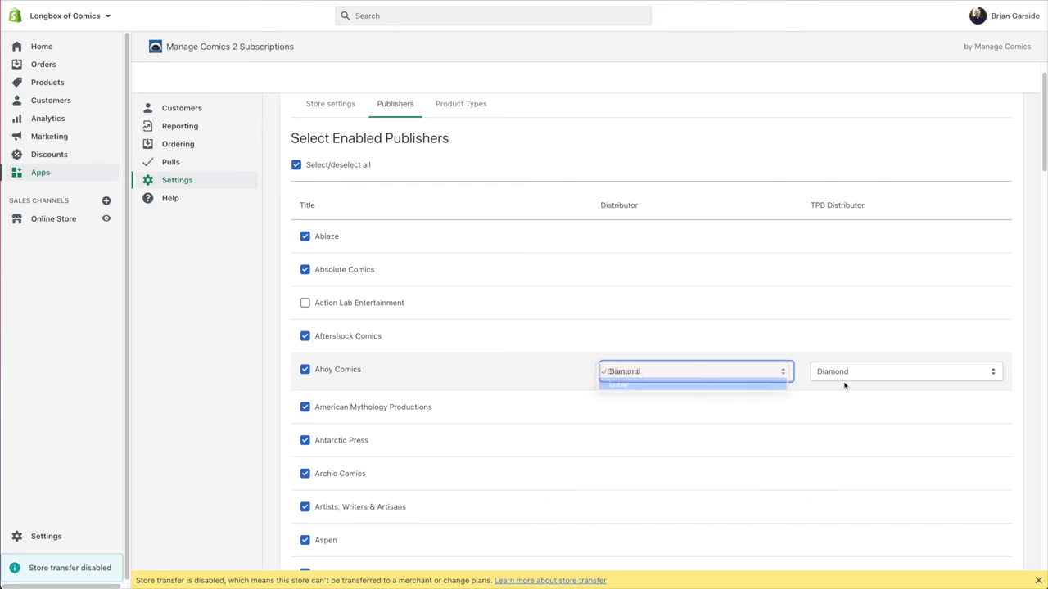
{"action": "left_click", "coordinate": [883, 373]}
{"action": "left_click", "coordinate": [863, 385]}
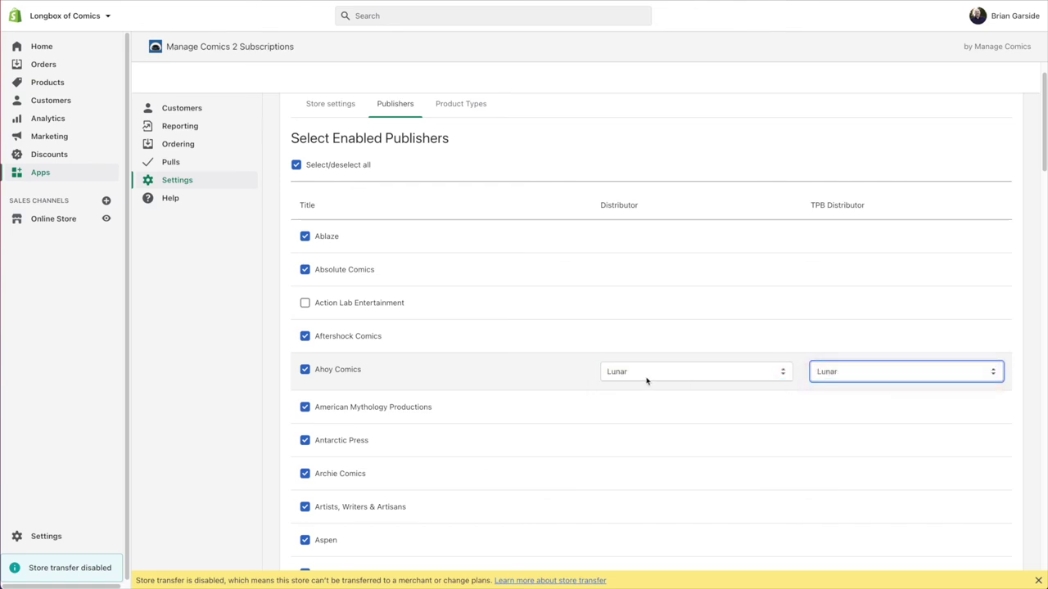
{"action": "left_click", "coordinate": [757, 374]}
{"action": "left_click", "coordinate": [748, 360]}
{"action": "left_click", "coordinate": [865, 379]}
{"action": "left_click", "coordinate": [861, 360]}
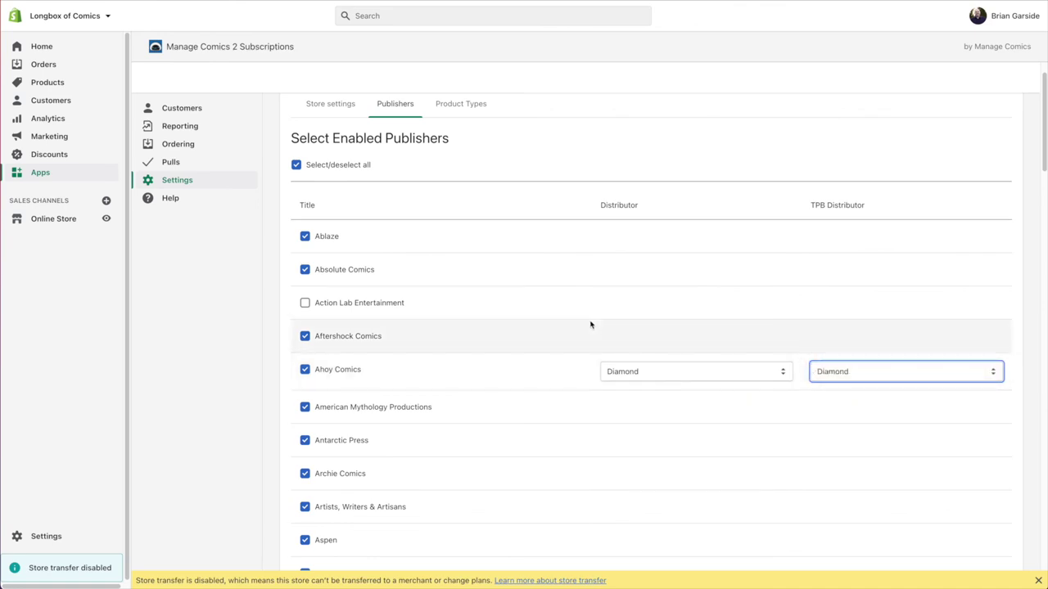
Enable the Games product type in the app settings and open Games from the storefront's Browse By Type page
{"action": "scroll", "coordinate": [587, 318], "scroll_direction": "up", "scroll_amount": 1}
{"action": "left_click", "coordinate": [454, 150]}
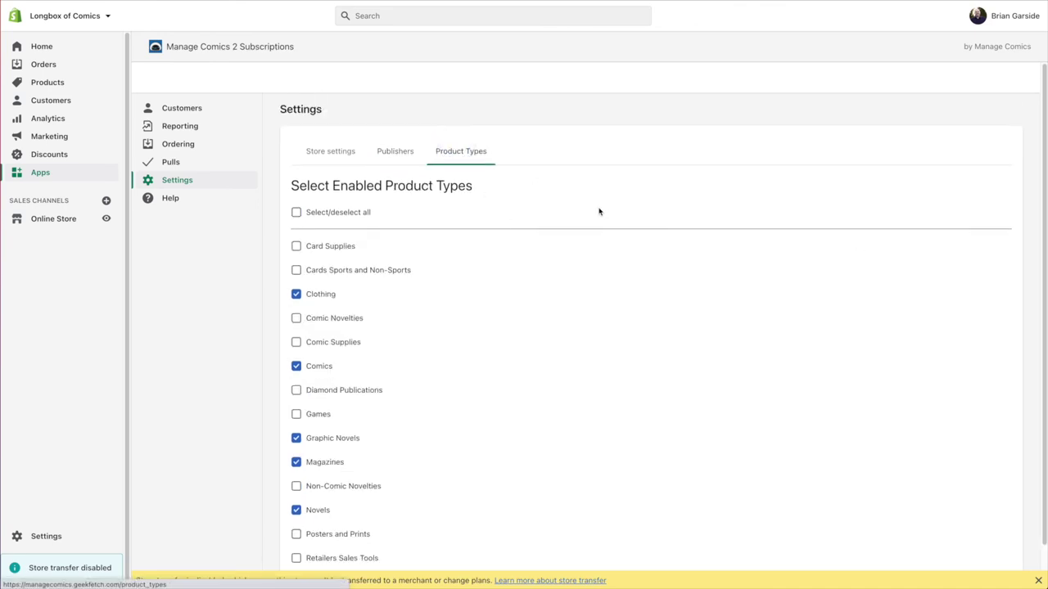
{"action": "scroll", "coordinate": [524, 299], "scroll_direction": "down", "scroll_amount": 1}
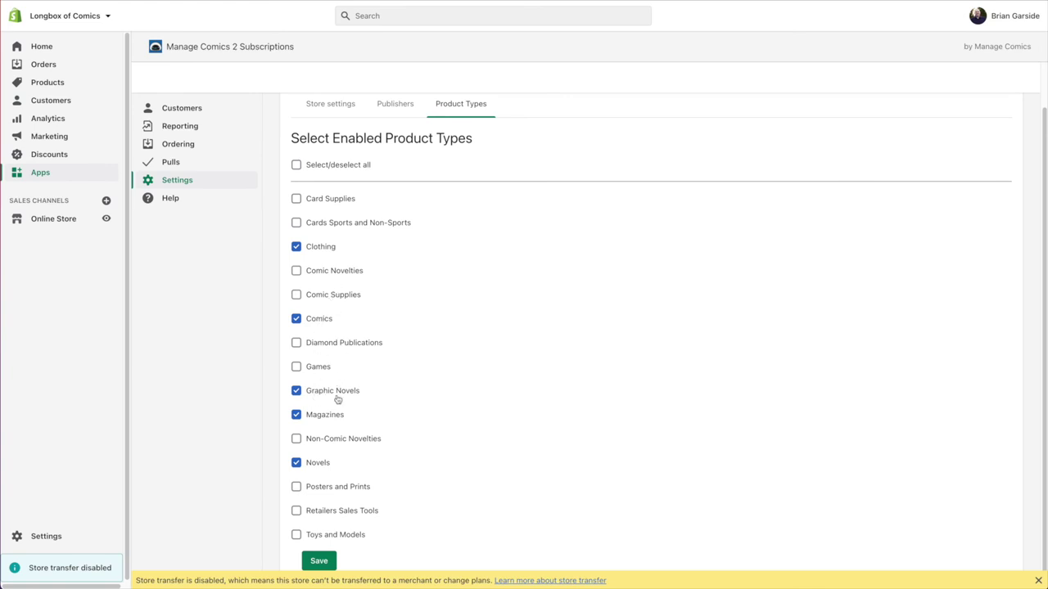
{"action": "left_click", "coordinate": [311, 368]}
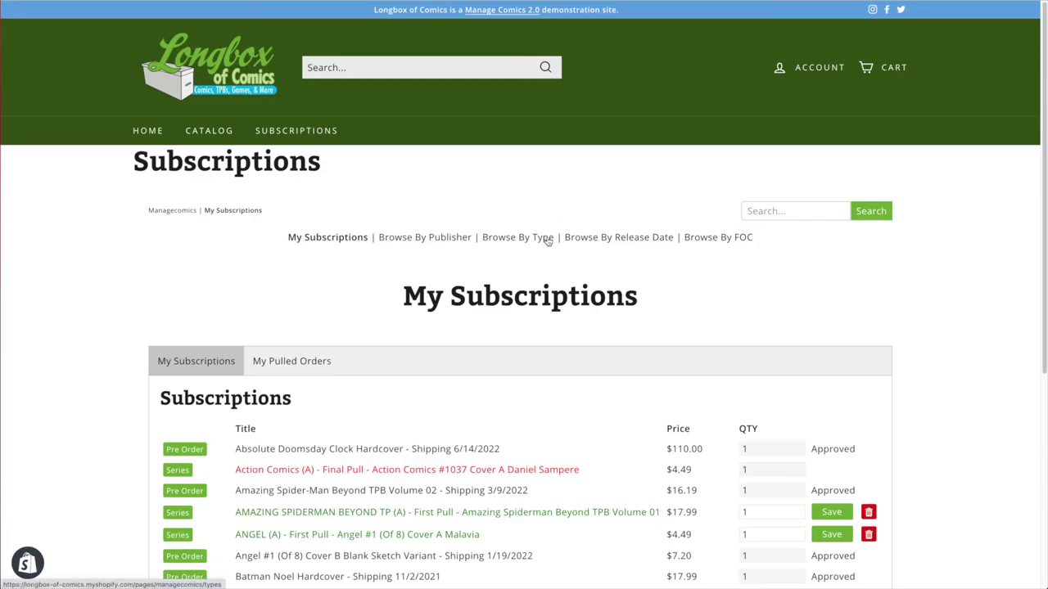
{"action": "left_click", "coordinate": [543, 236]}
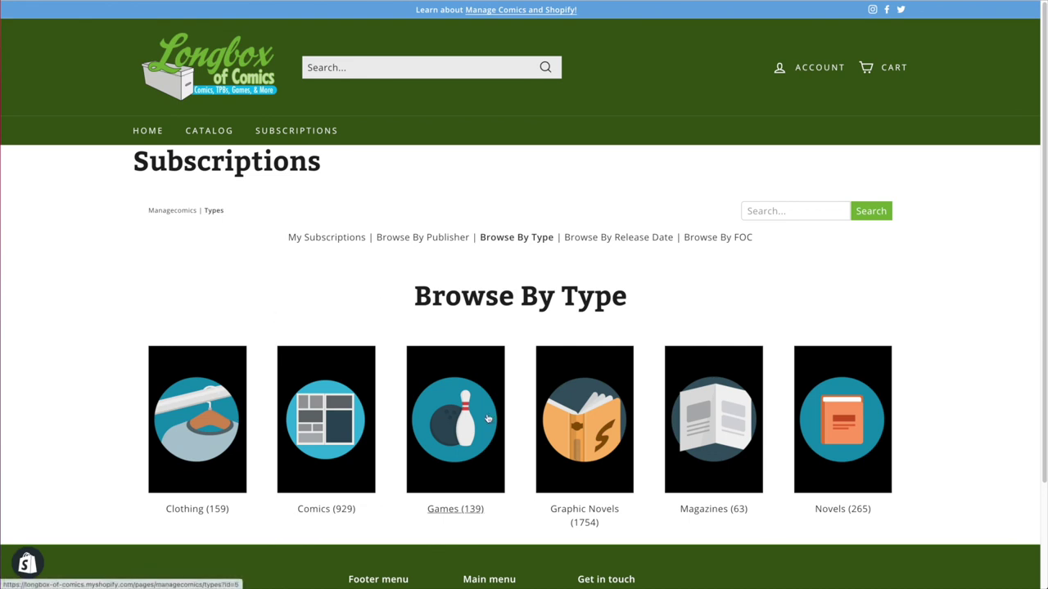
{"action": "left_click", "coordinate": [487, 418]}
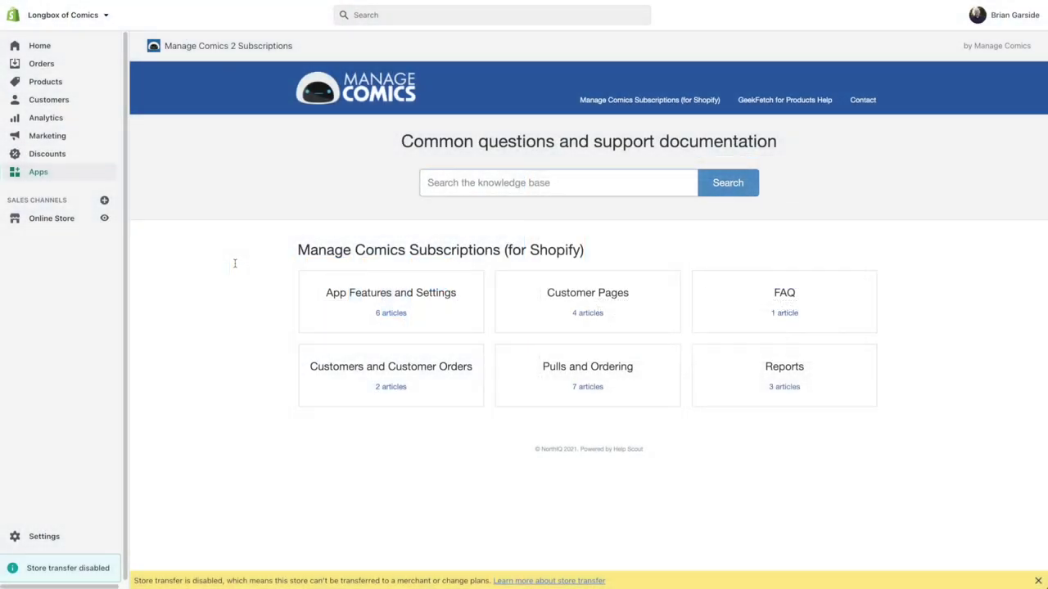
In the app's help, read the Subscriptions, Pre-Orders, and Pulls article and the FAQ on subscription pages no longer rendering
{"action": "left_click", "coordinate": [604, 300]}
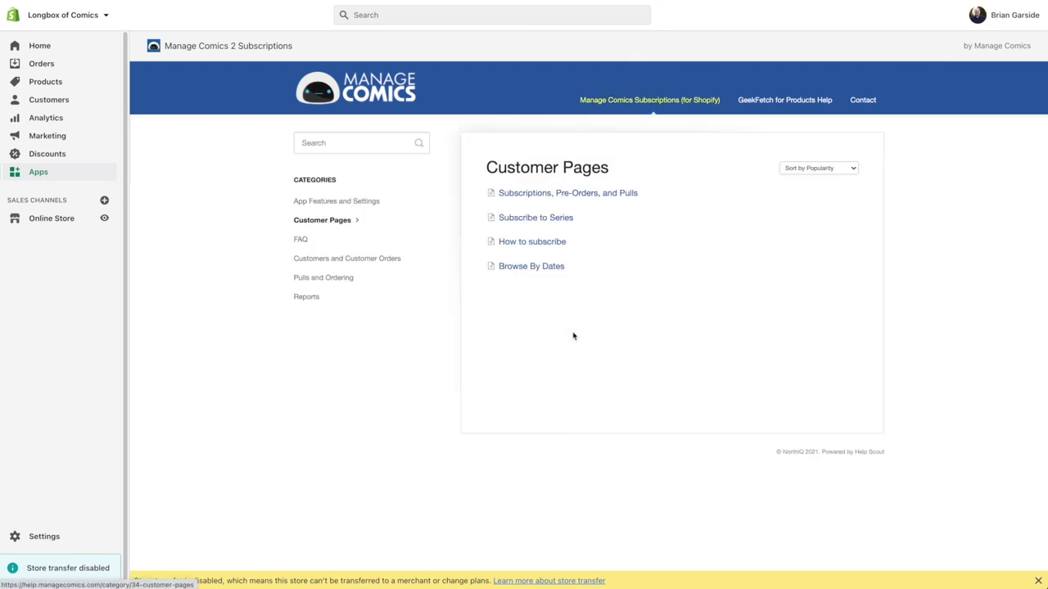
{"action": "left_click", "coordinate": [556, 195]}
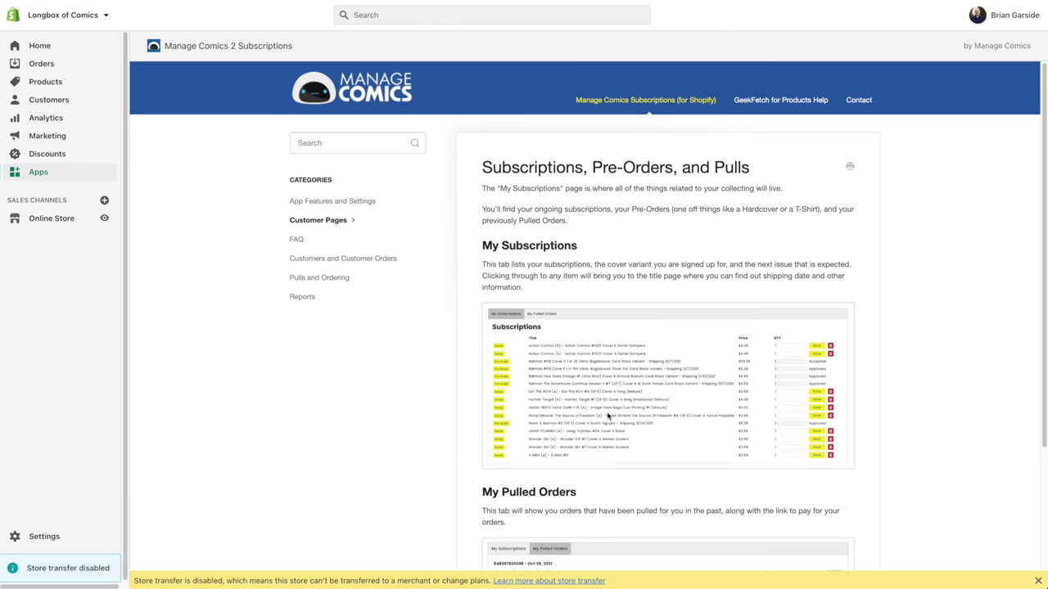
{"action": "scroll", "coordinate": [608, 416], "scroll_direction": "down", "scroll_amount": 3}
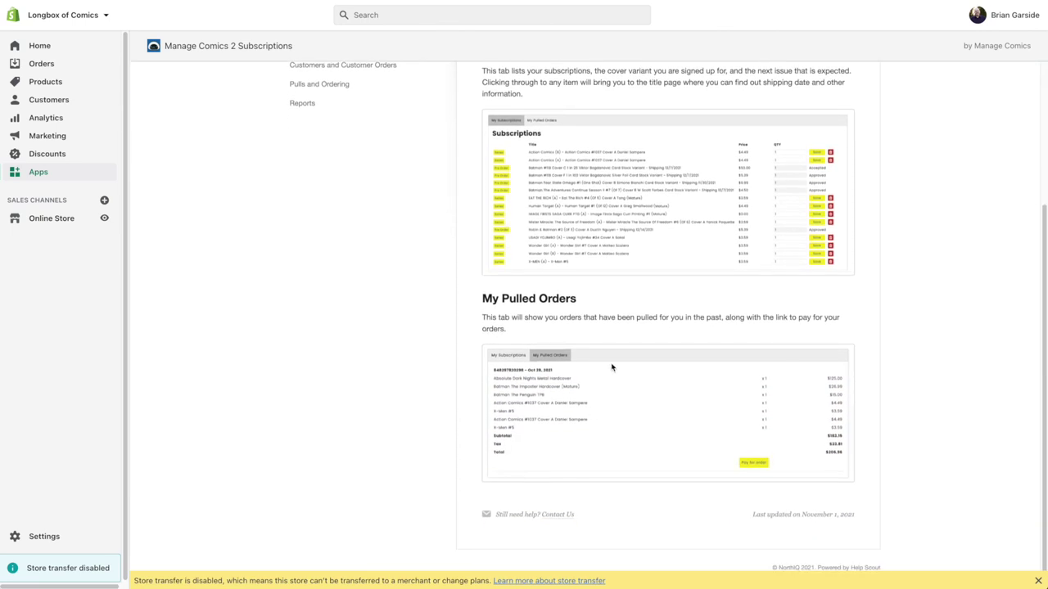
{"action": "scroll", "coordinate": [612, 367], "scroll_direction": "up", "scroll_amount": 2}
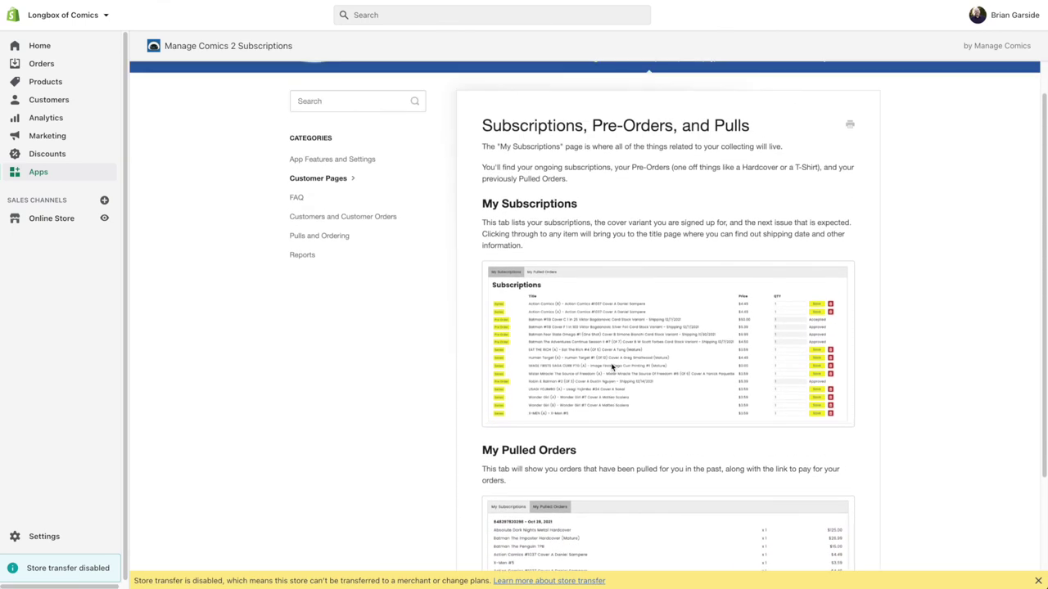
{"action": "scroll", "coordinate": [671, 295], "scroll_direction": "up", "scroll_amount": 1}
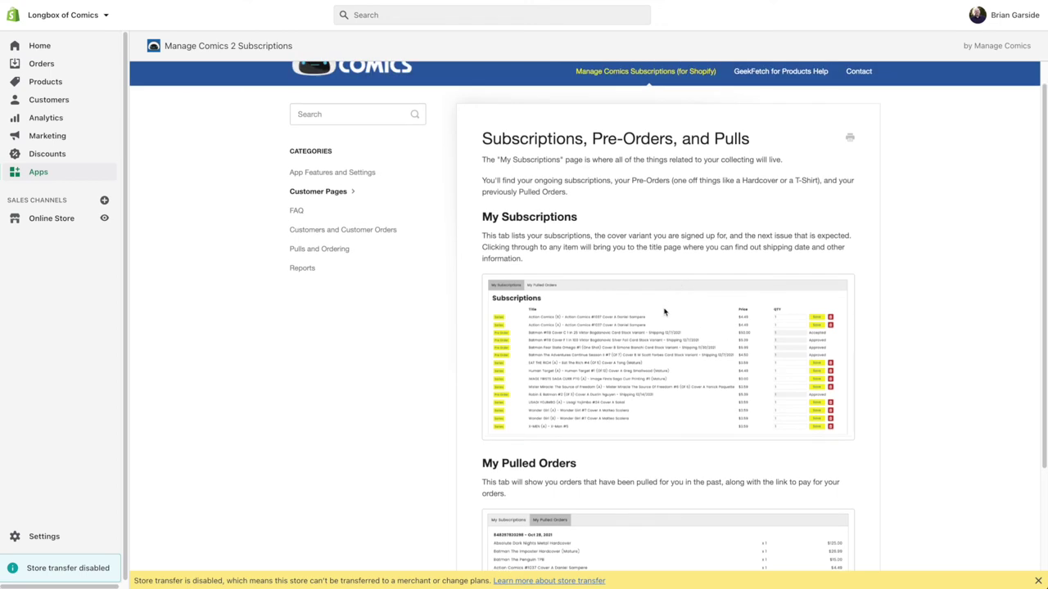
{"action": "left_click", "coordinate": [295, 211]}
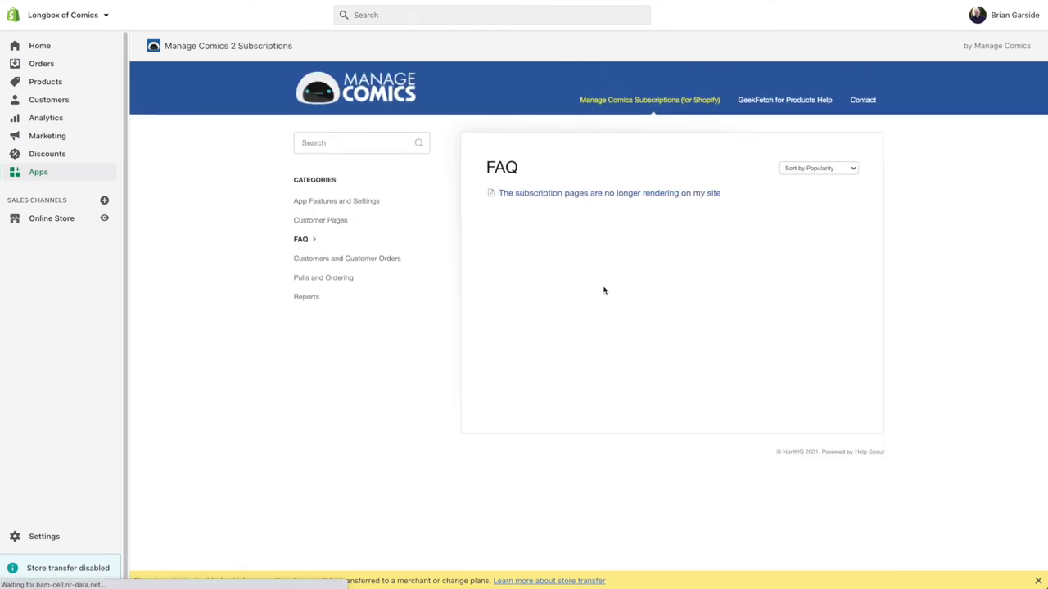
{"action": "left_click", "coordinate": [598, 193]}
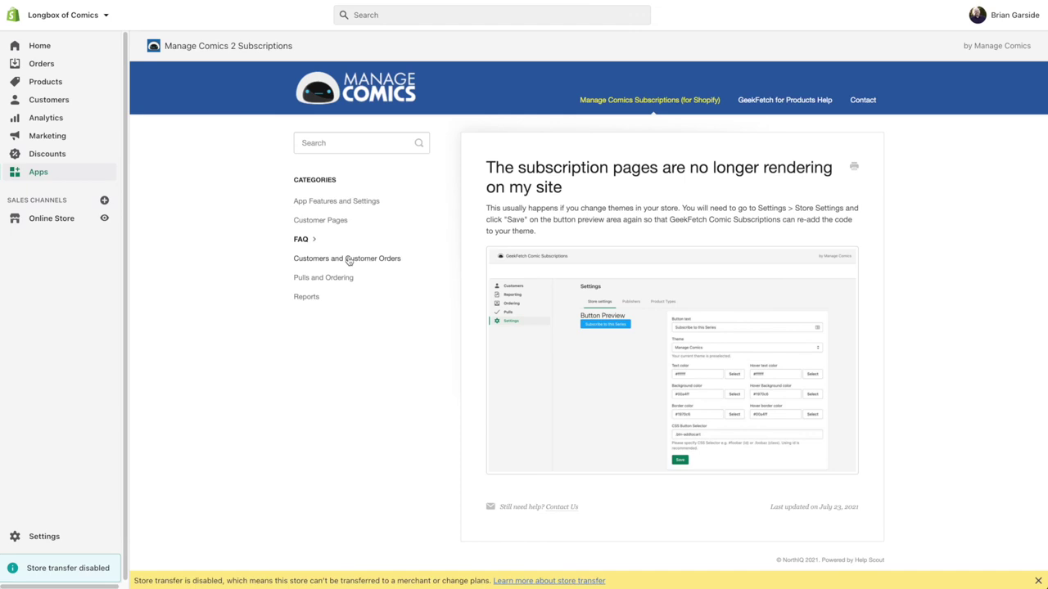
Read through the Intake Process - Pulls and Inventory article in the Pulls and Ordering help category
{"action": "left_click", "coordinate": [331, 278]}
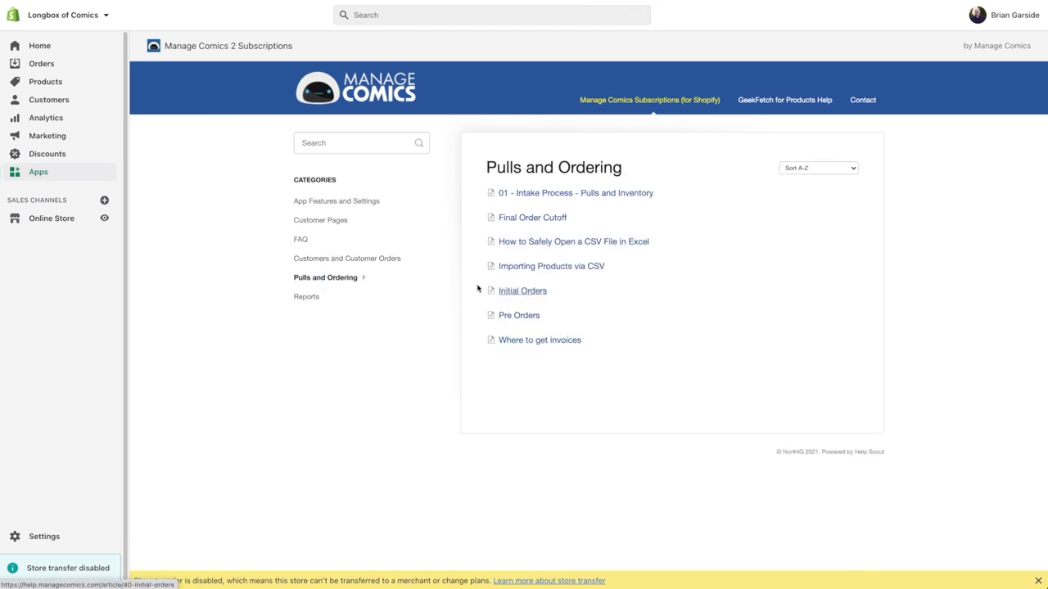
{"action": "left_click", "coordinate": [542, 194]}
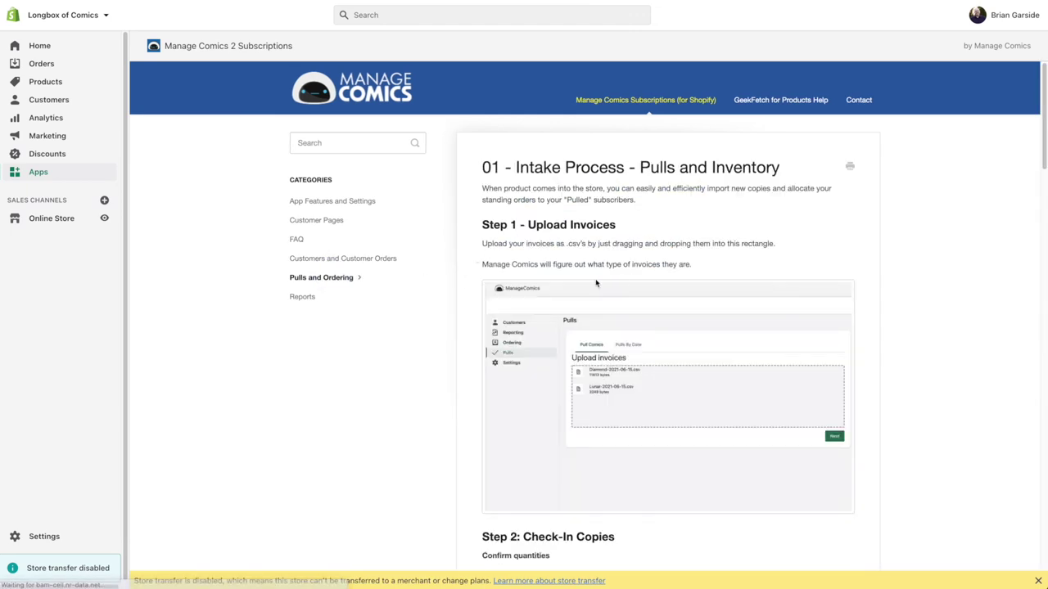
{"action": "scroll", "coordinate": [681, 297], "scroll_direction": "down", "scroll_amount": 3}
{"action": "scroll", "coordinate": [681, 300], "scroll_direction": "down", "scroll_amount": 8}
{"action": "scroll", "coordinate": [681, 300], "scroll_direction": "down", "scroll_amount": 7}
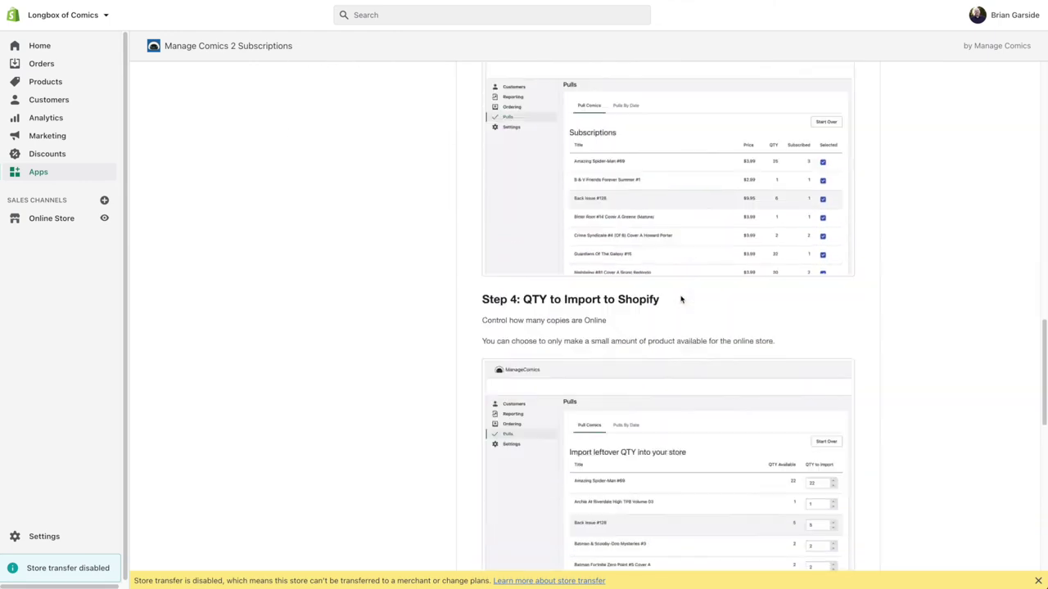
{"action": "scroll", "coordinate": [680, 300], "scroll_direction": "down", "scroll_amount": 3}
{"action": "scroll", "coordinate": [379, 199], "scroll_direction": "up", "scroll_amount": 20}
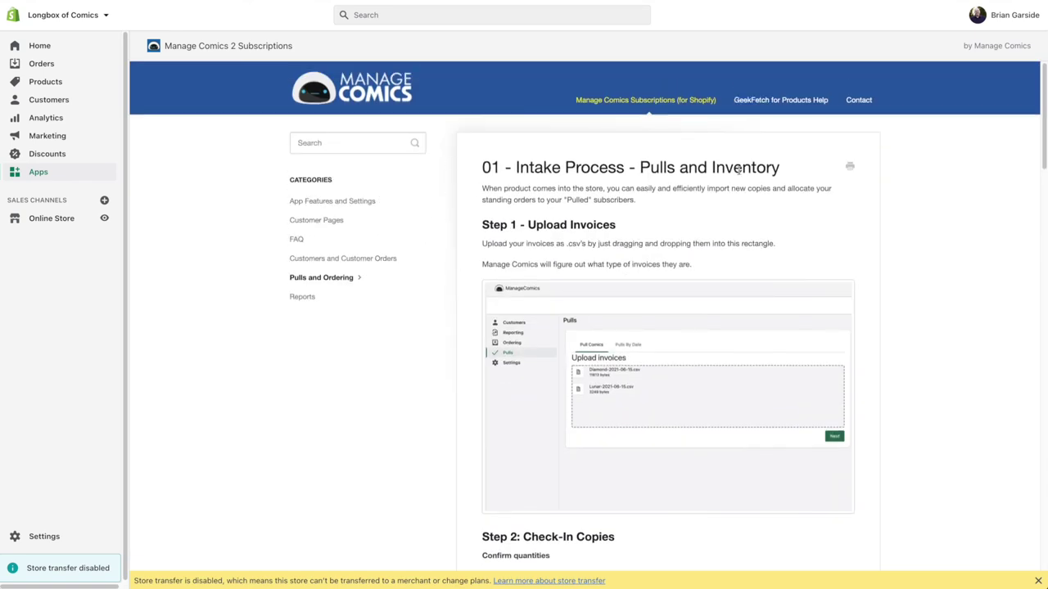
Open the help site's Contact Us form, complete the I'm not a robot check, and open and cancel the file upload chooser
{"action": "left_click", "coordinate": [858, 100]}
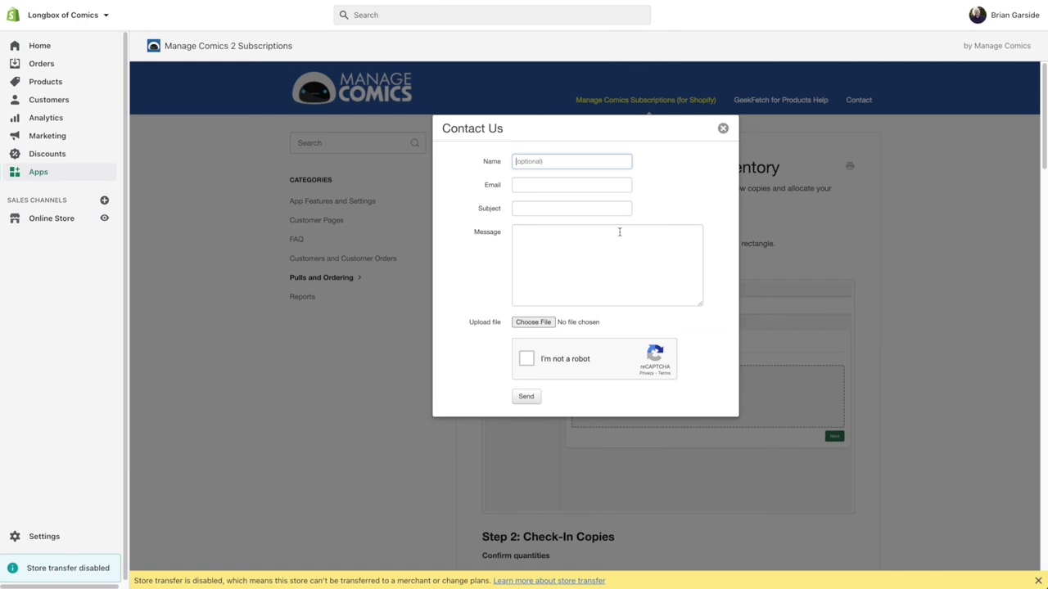
{"action": "left_click", "coordinate": [524, 365]}
{"action": "left_click", "coordinate": [533, 323]}
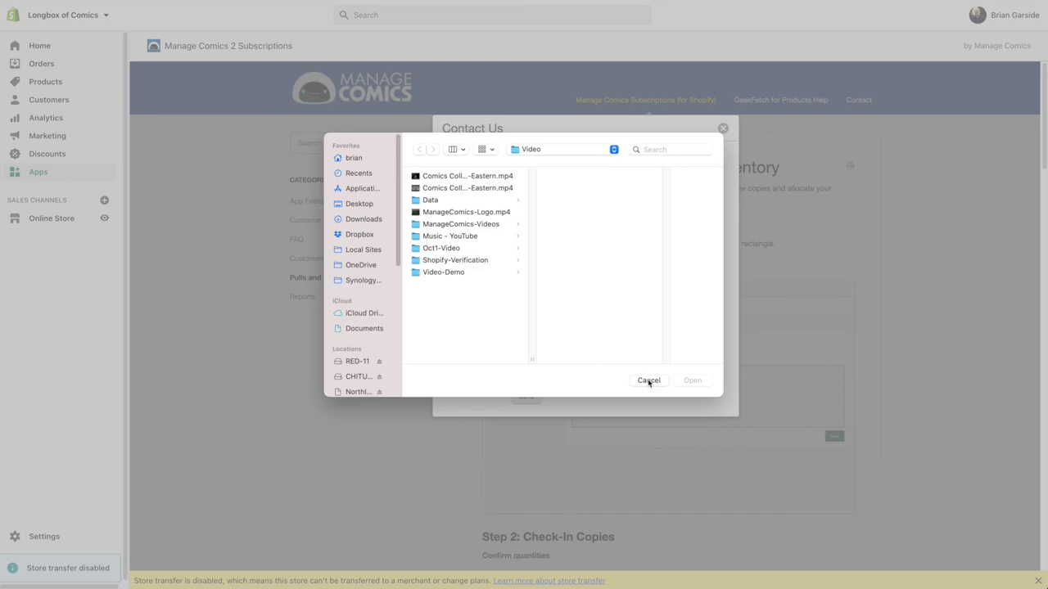
{"action": "left_click", "coordinate": [649, 381]}
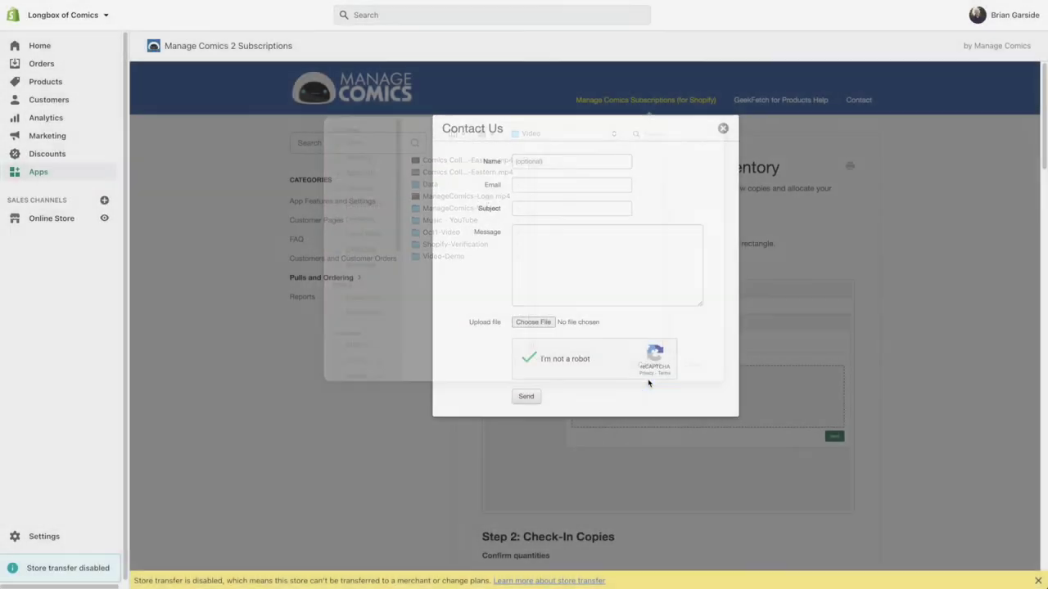